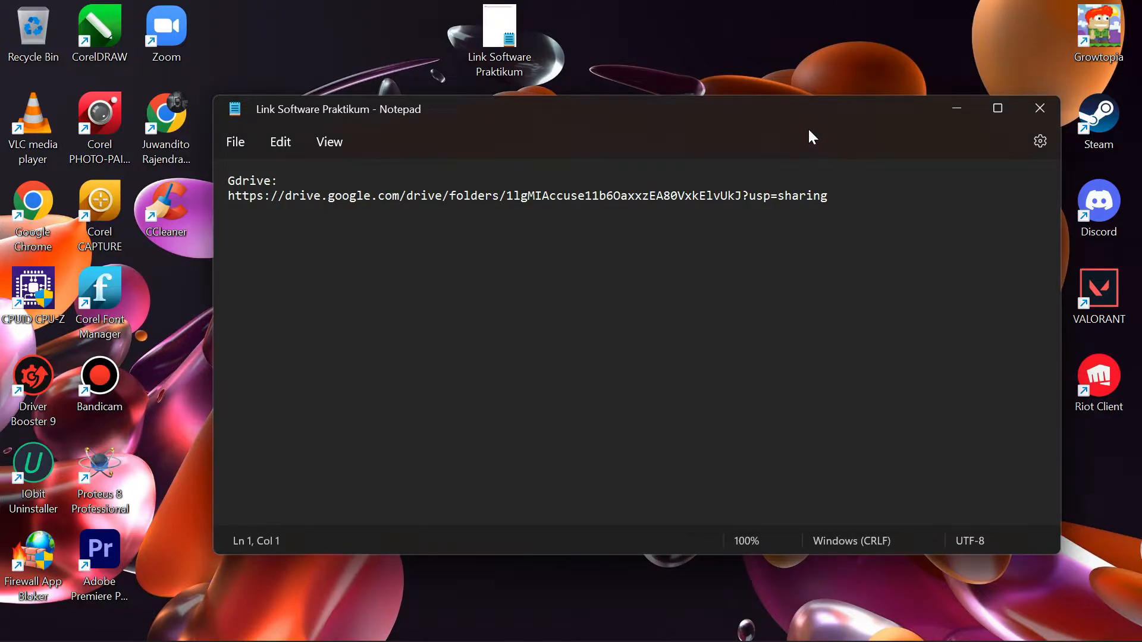
# Copy the full Google Drive link from the Link Software Praktikum note
pyautogui.moveTo(805, 122)
pyautogui.mouseDown()
pyautogui.moveTo(795, 136)
pyautogui.moveTo(791, 118)
pyautogui.mouseUp()
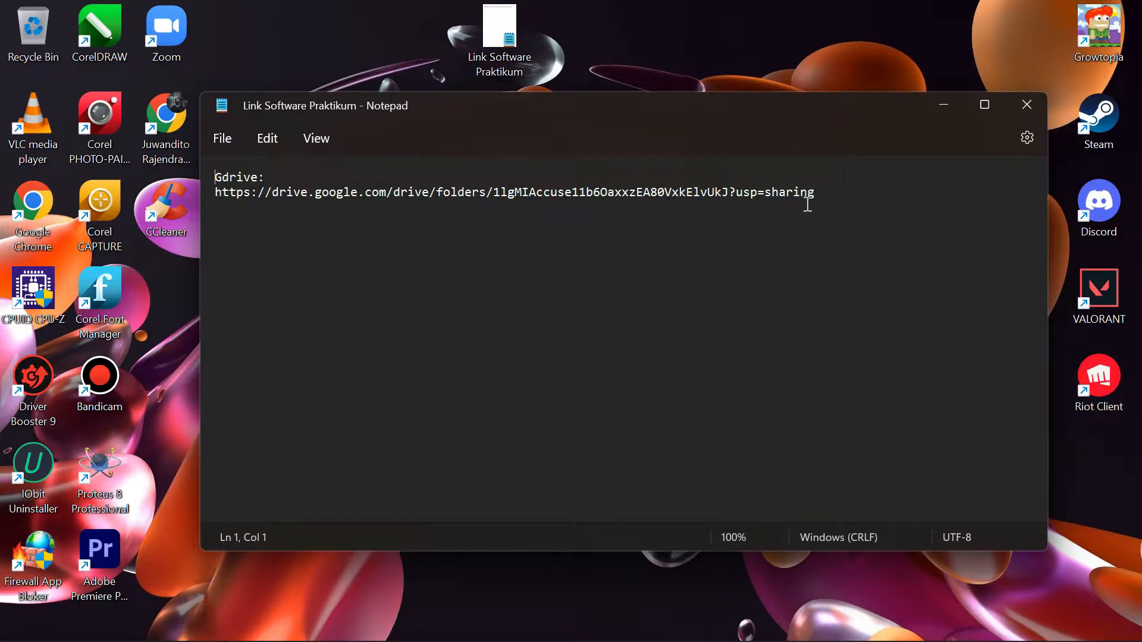
pyautogui.click(844, 194)
pyautogui.moveTo(790, 191); pyautogui.dragTo(209, 192)
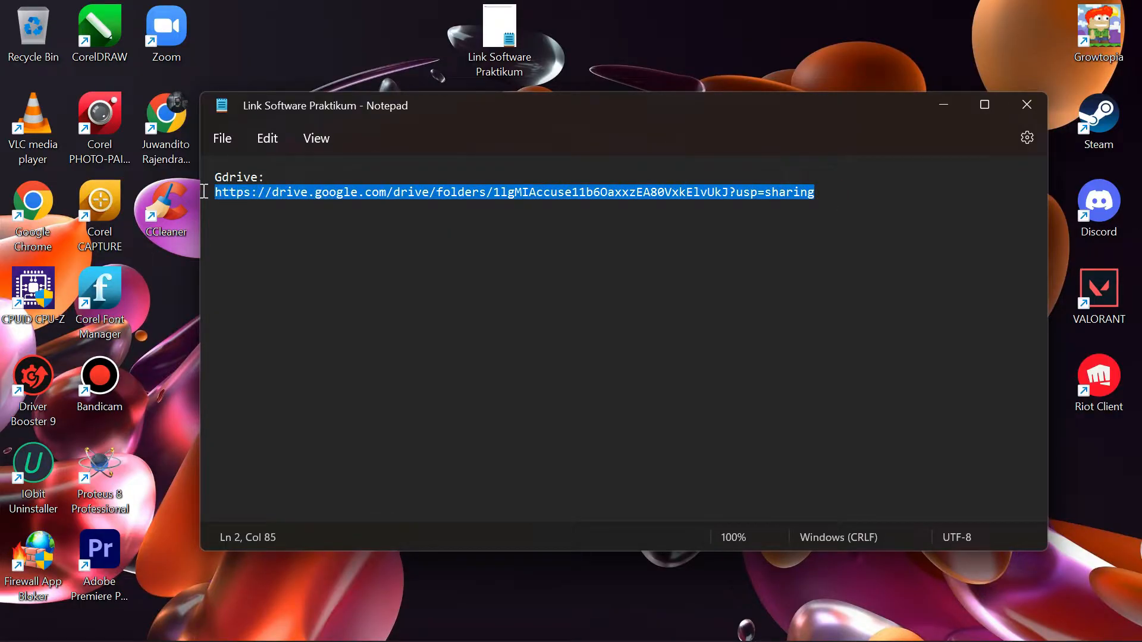
pyautogui.rightClick(695, 194)
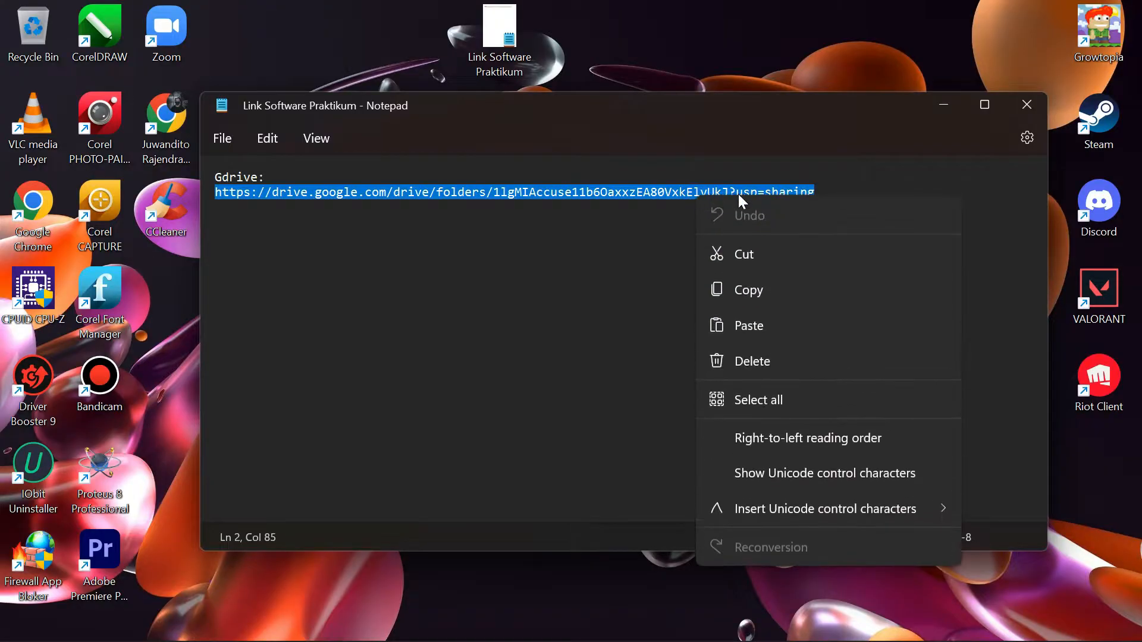
pyautogui.click(777, 290)
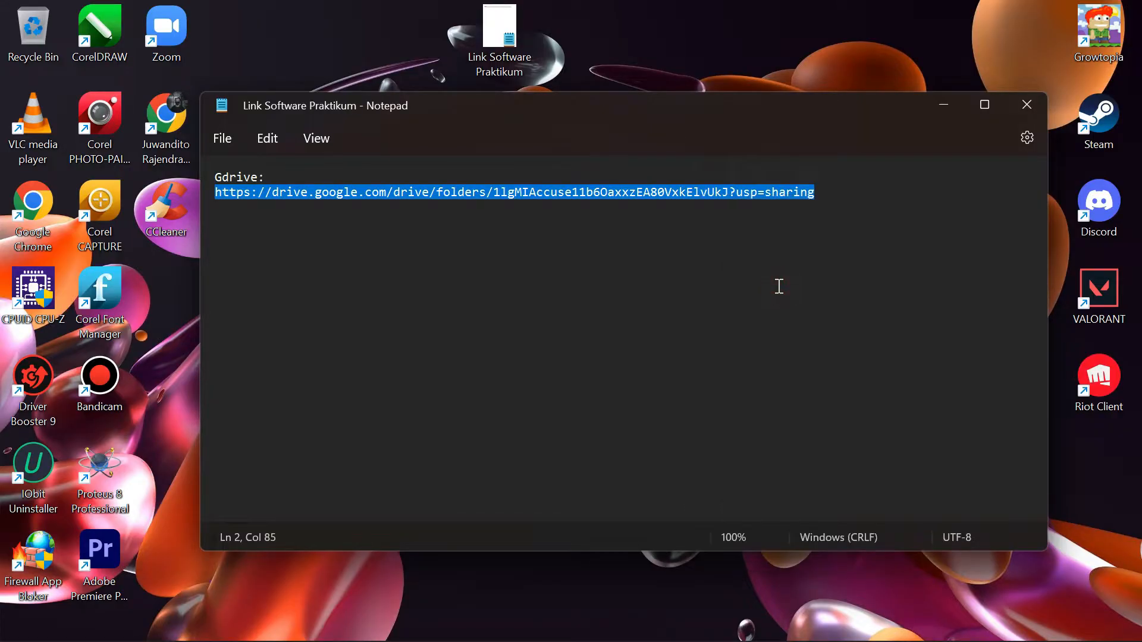
pyautogui.click(830, 202)
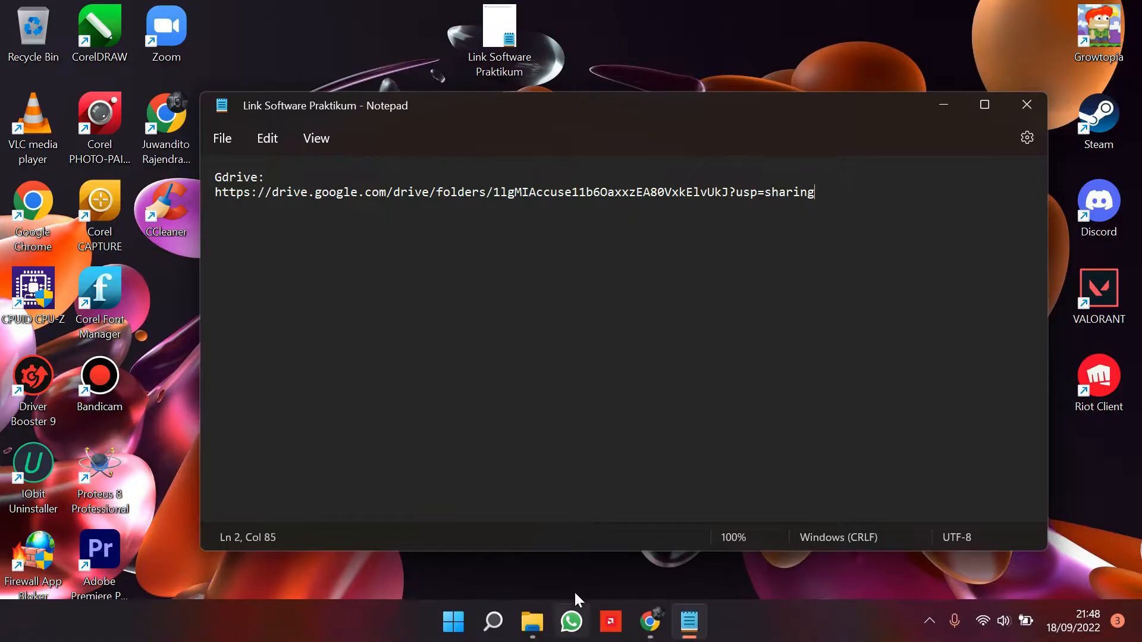
# Switch to Google Chrome and open the copied Google Drive folder link
pyautogui.click(651, 622)
pyautogui.click(490, 42)
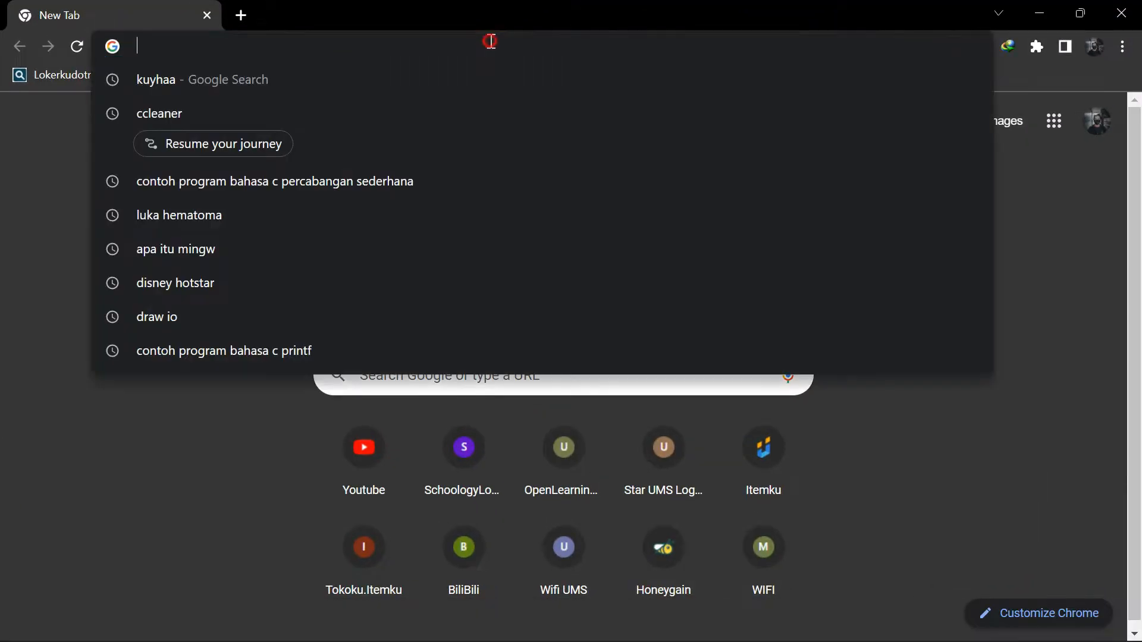
pyautogui.hotkey('ctrl', 'v')
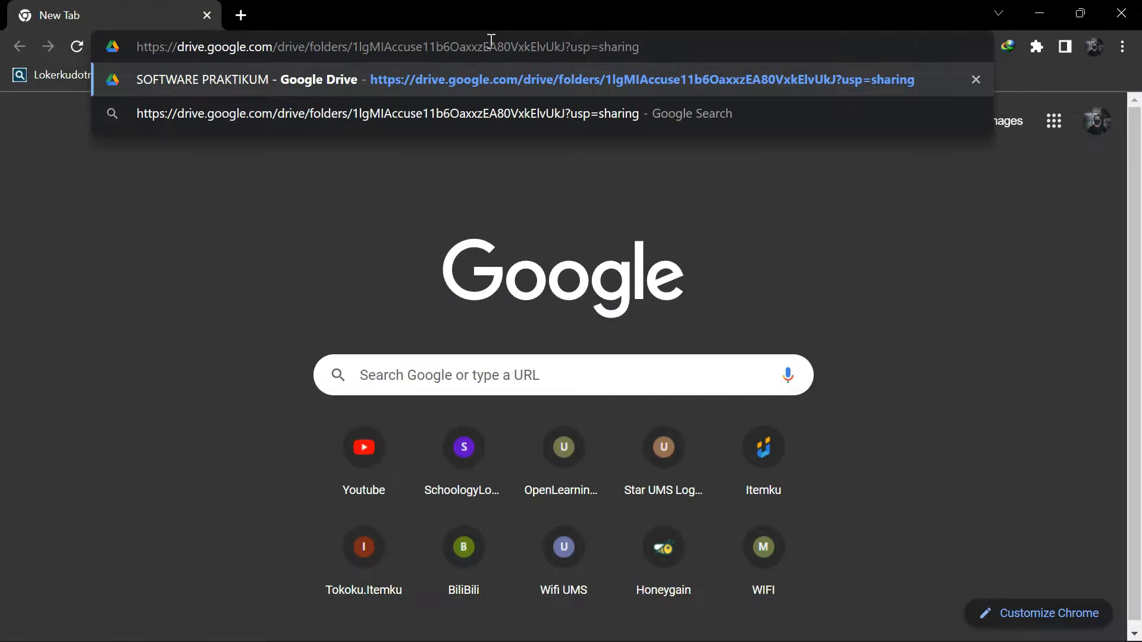
pyautogui.press('Return')
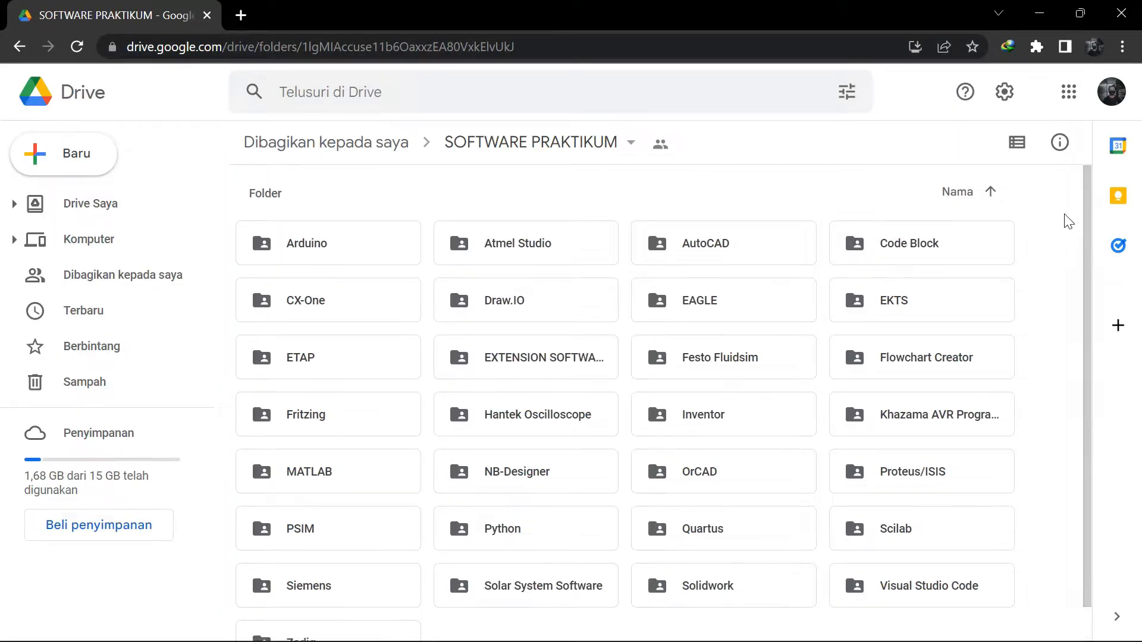
# Open the Draw.IO folder within SOFTWARE PRAKTIKUM and select the draw.io-20.3.0 Windows installer file
pyautogui.moveTo(1086, 206); pyautogui.dragTo(1089, 244)
pyautogui.scroll(-1, 1070, 276)
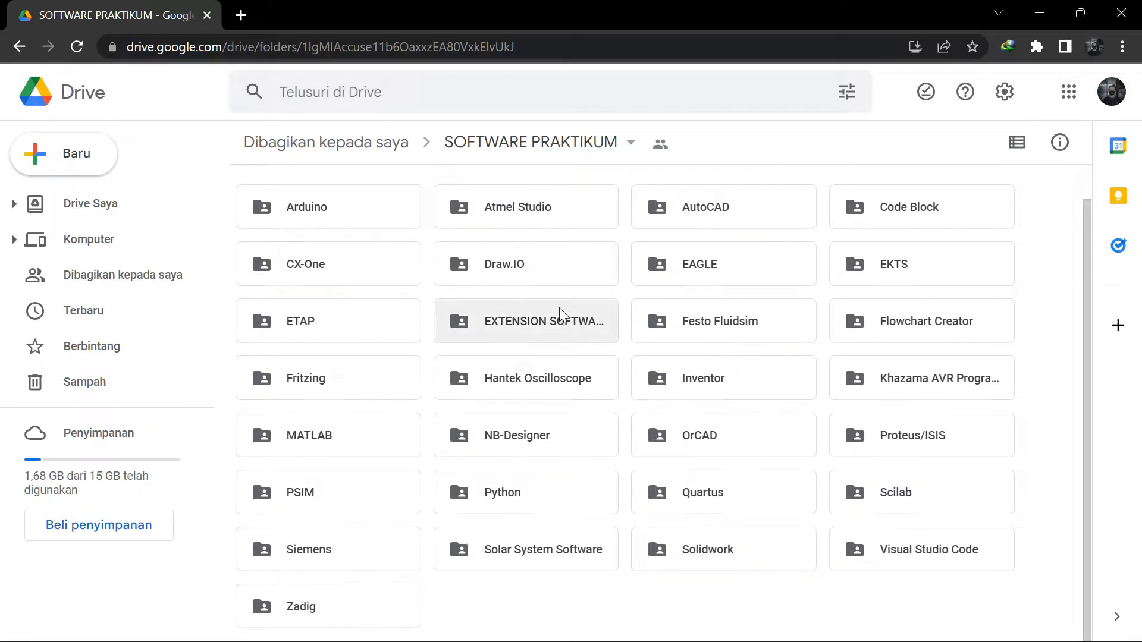
pyautogui.click(562, 273)
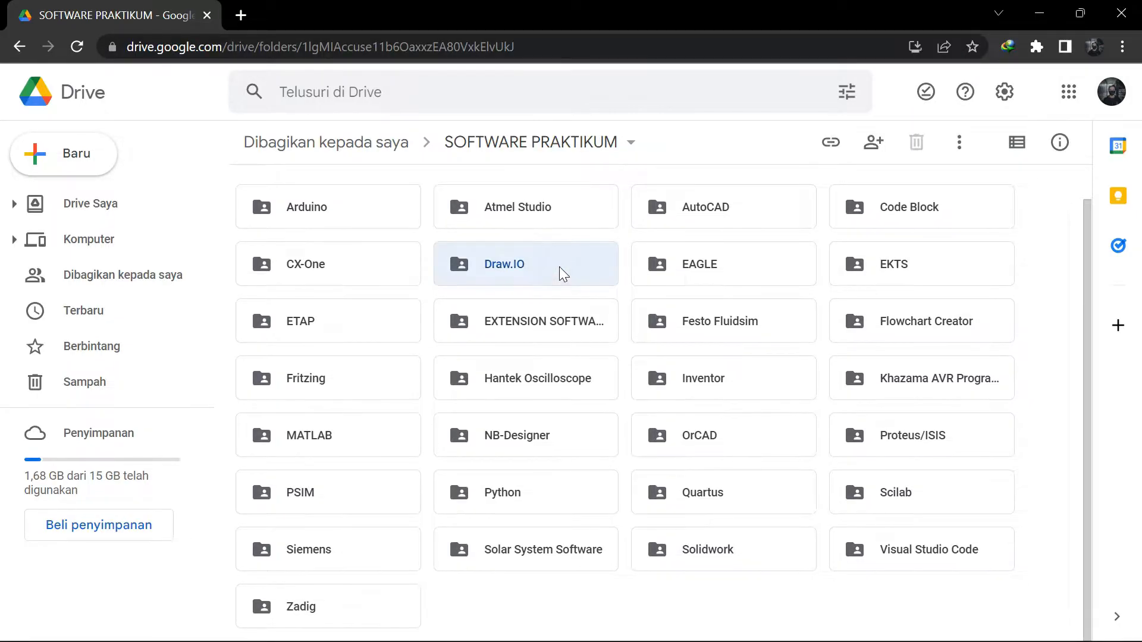
pyautogui.click(907, 562)
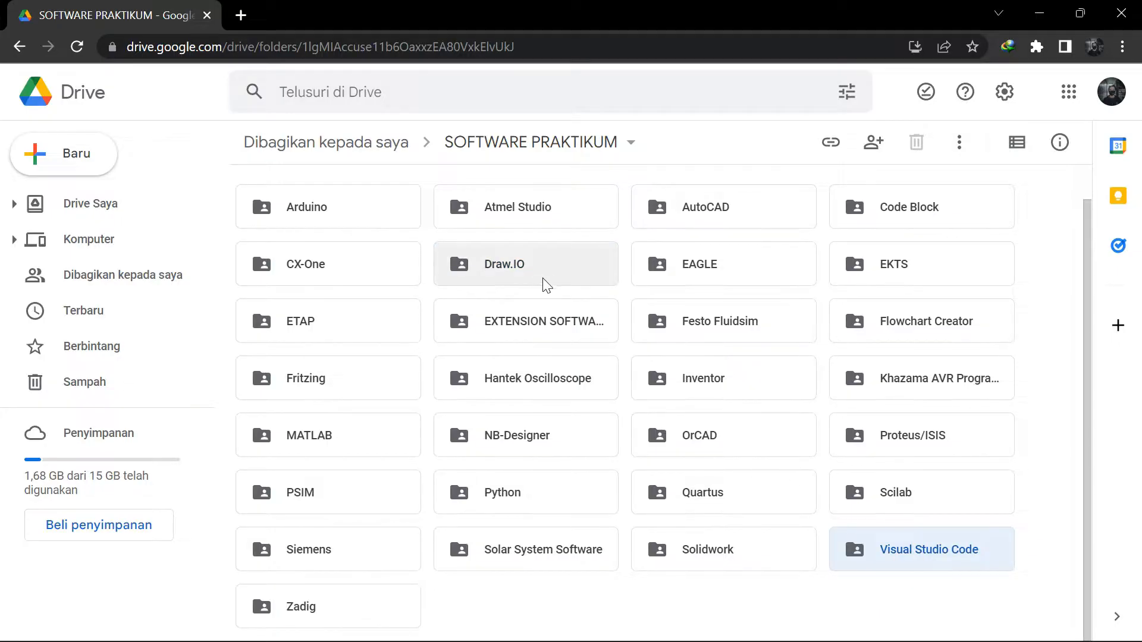
pyautogui.doubleClick(582, 279)
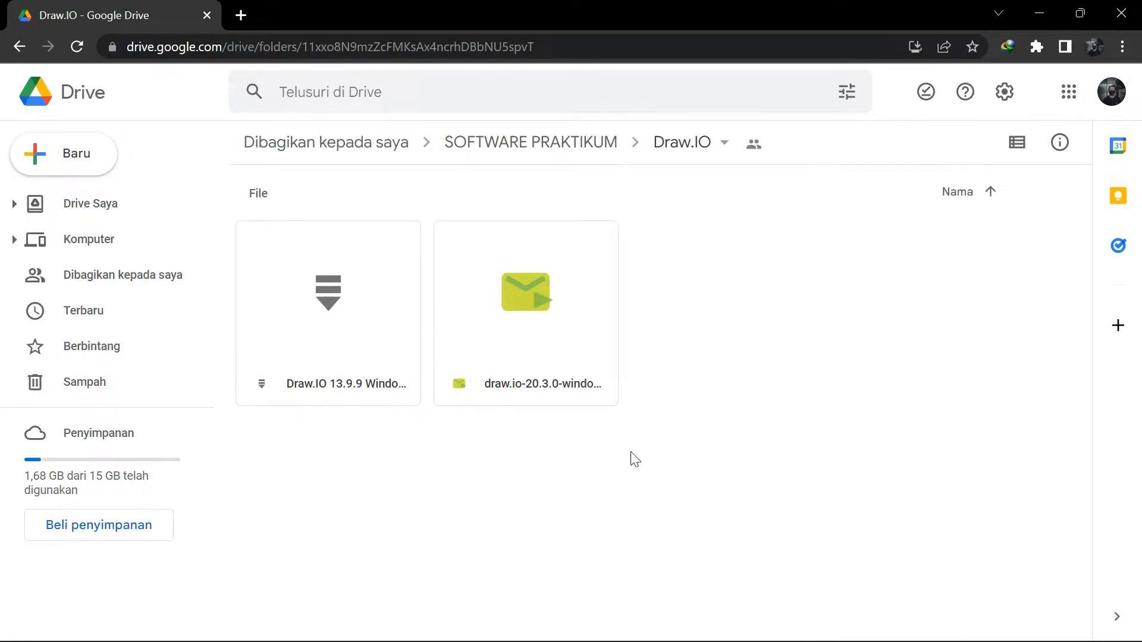
pyautogui.click(526, 305)
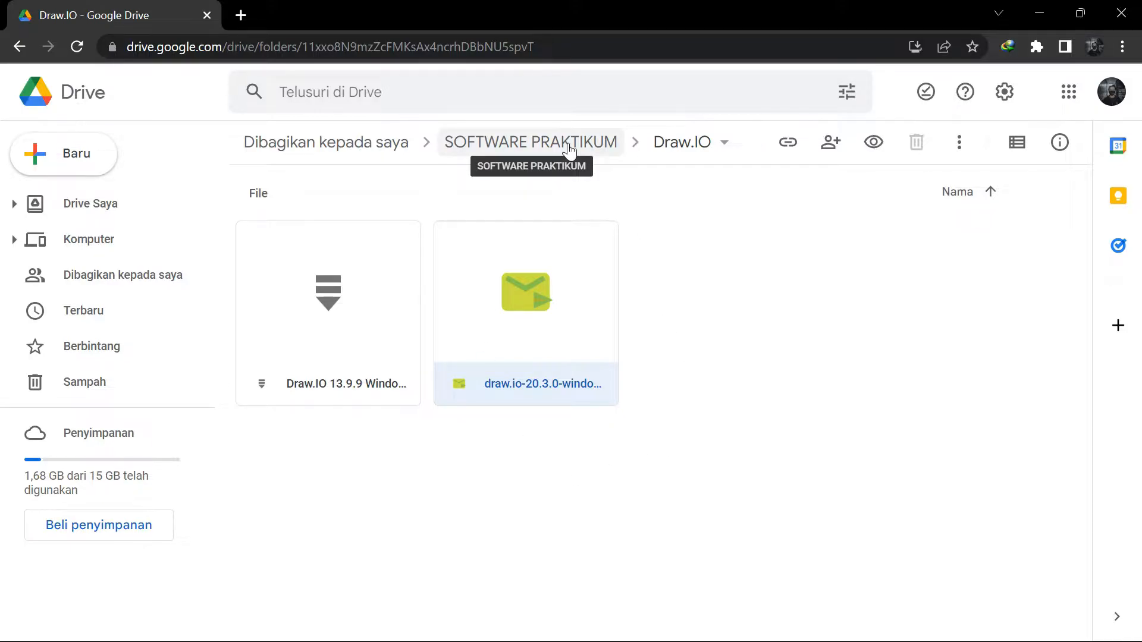
# Return to the SOFTWARE PRAKTIKUM folder, open its Visual Studio Code folder and select Visual Studio Code.zip
pyautogui.click(568, 148)
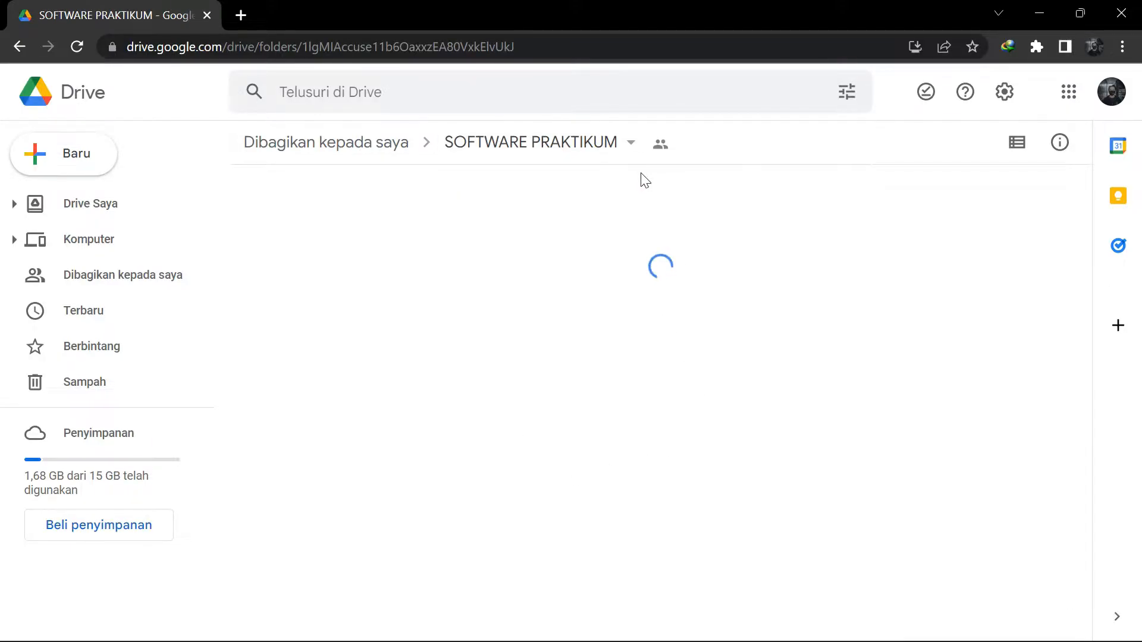
pyautogui.scroll(-1, 716, 329)
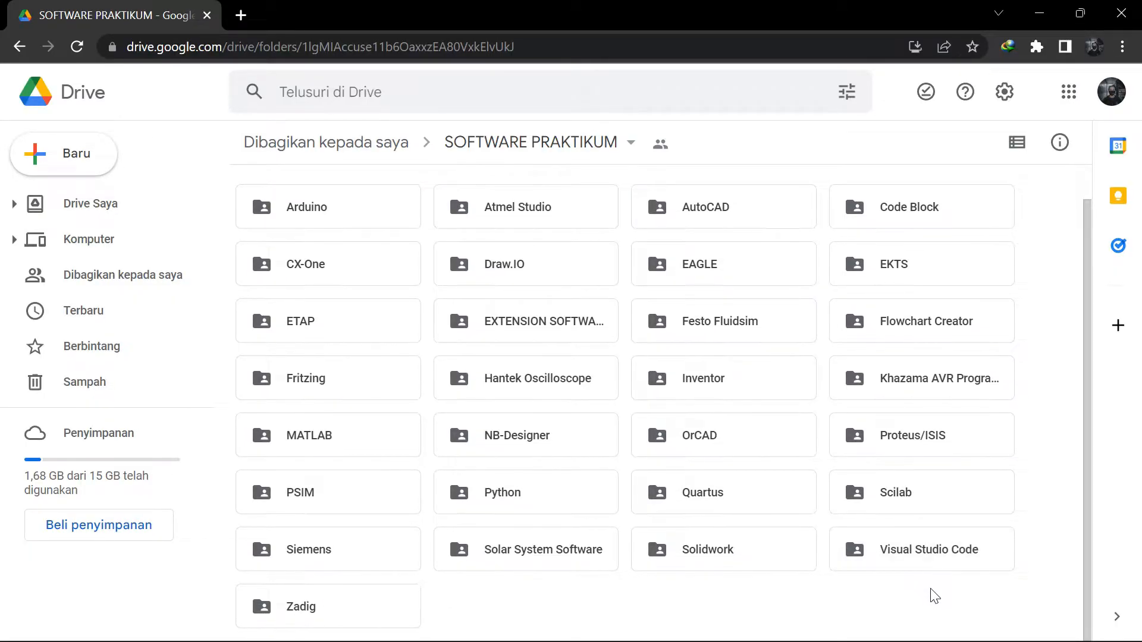
pyautogui.doubleClick(936, 557)
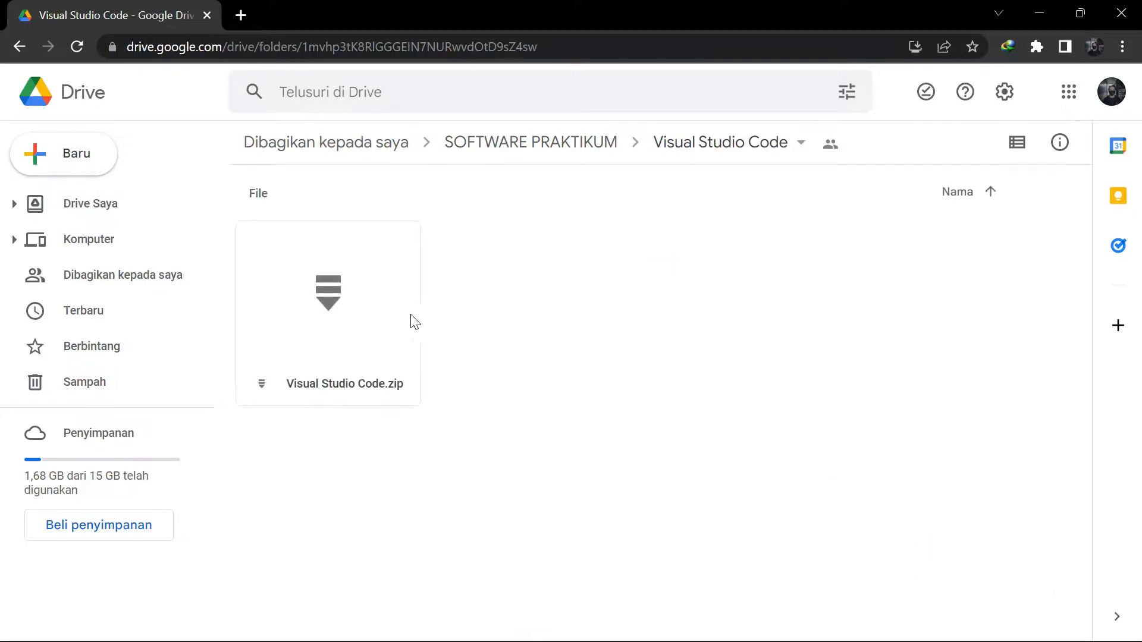
pyautogui.click(414, 322)
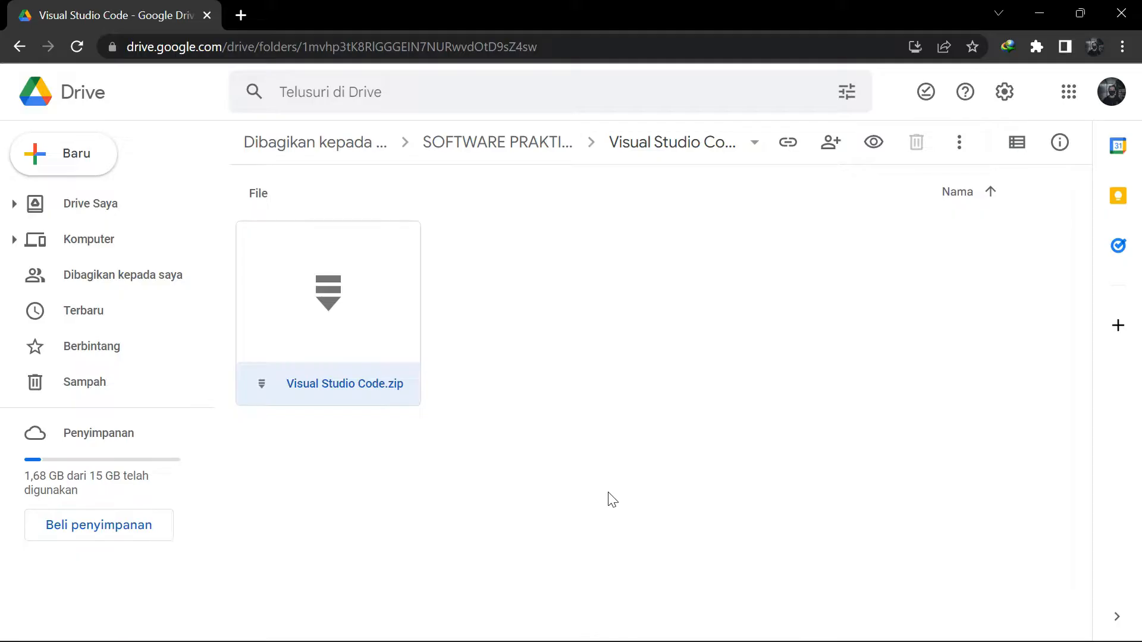
# Switch to File Explorer and open the Compressed folder in Downloads to check the two downloaded files
pyautogui.click(531, 624)
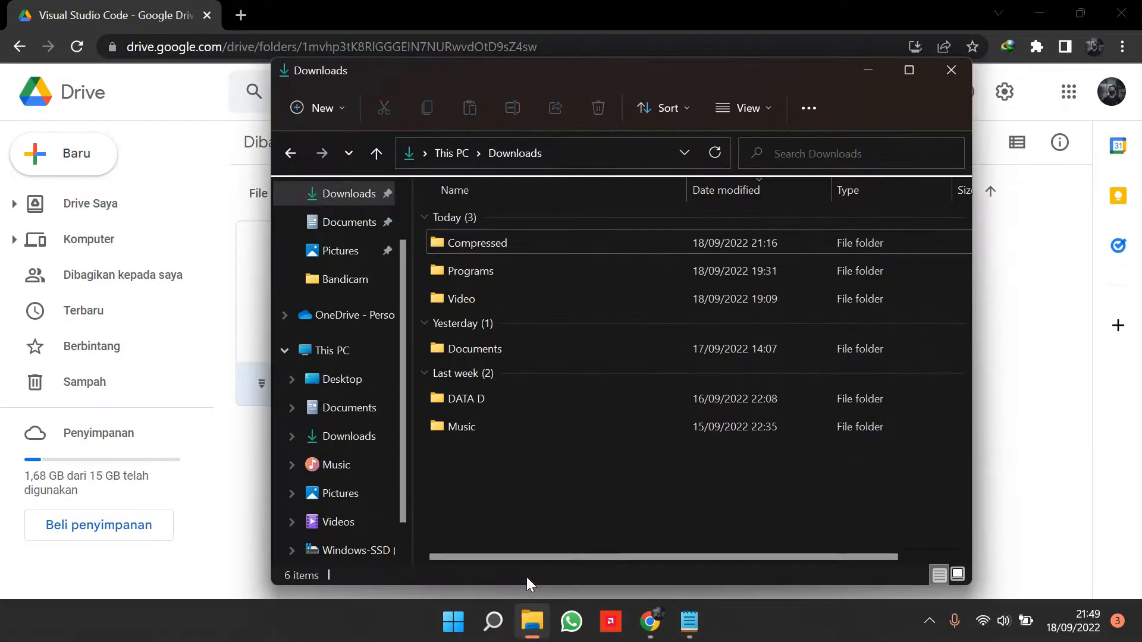
pyautogui.doubleClick(497, 243)
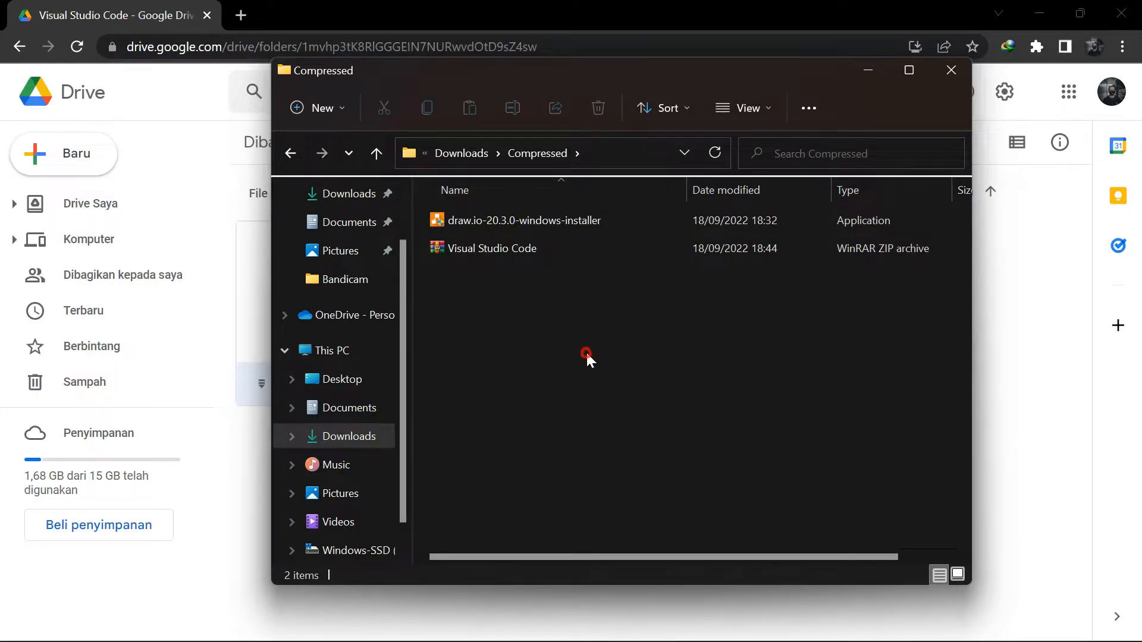
pyautogui.moveTo(587, 357); pyautogui.dragTo(566, 220)
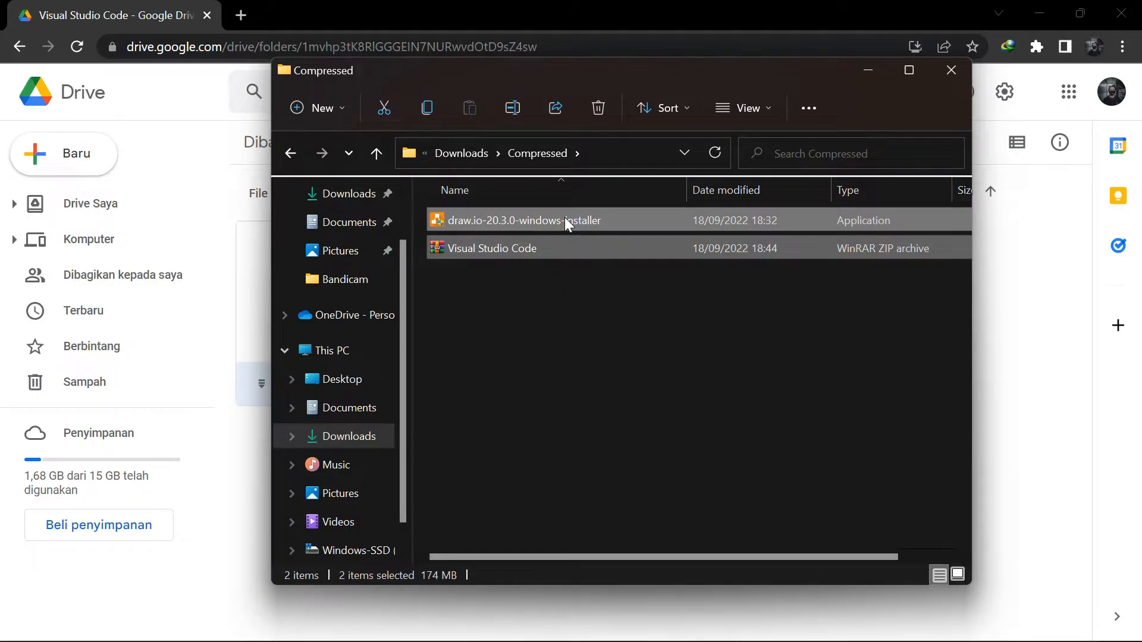
pyautogui.click(672, 414)
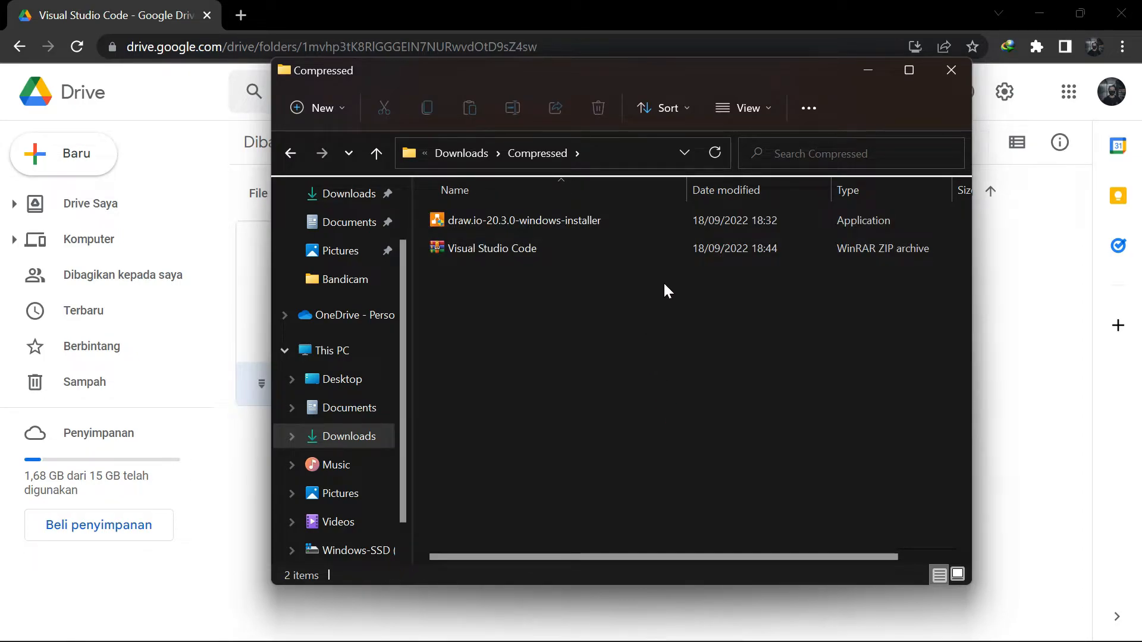
# Extract the Visual Studio Code ZIP archive directly into the Compressed folder with WinRAR
pyautogui.click(704, 252)
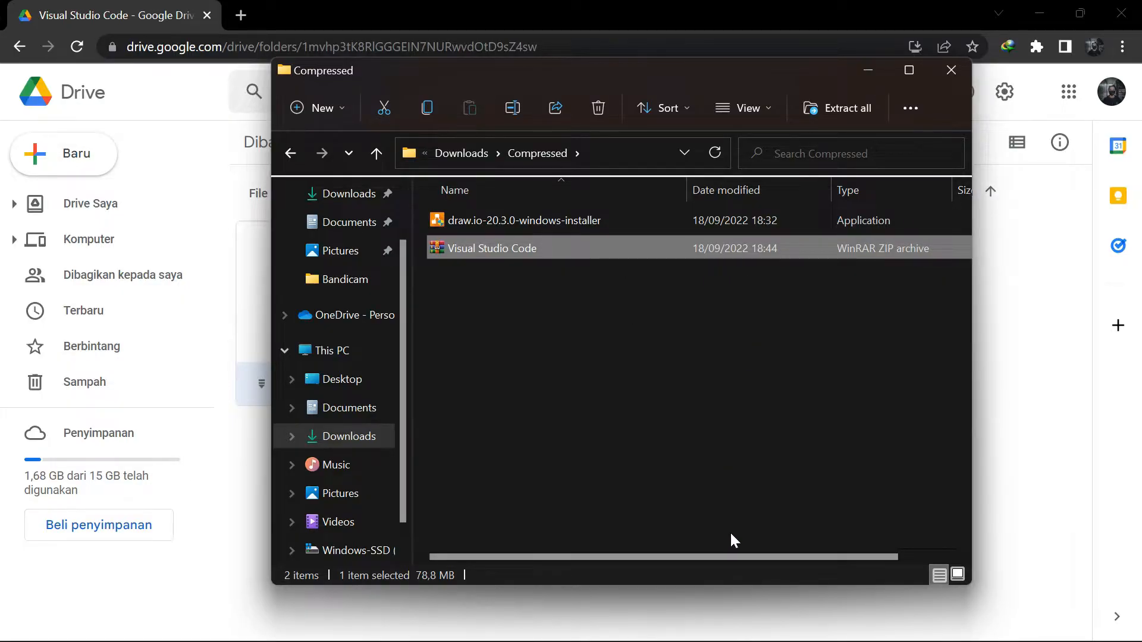
pyautogui.moveTo(737, 557); pyautogui.dragTo(714, 551)
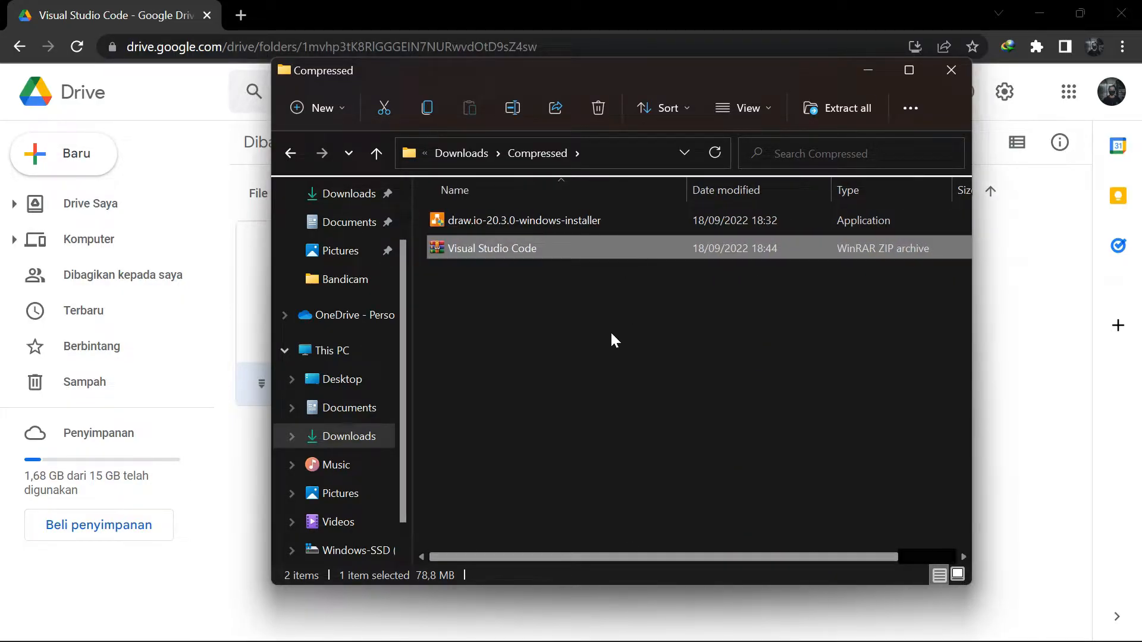
pyautogui.click(635, 340)
pyautogui.doubleClick(655, 242)
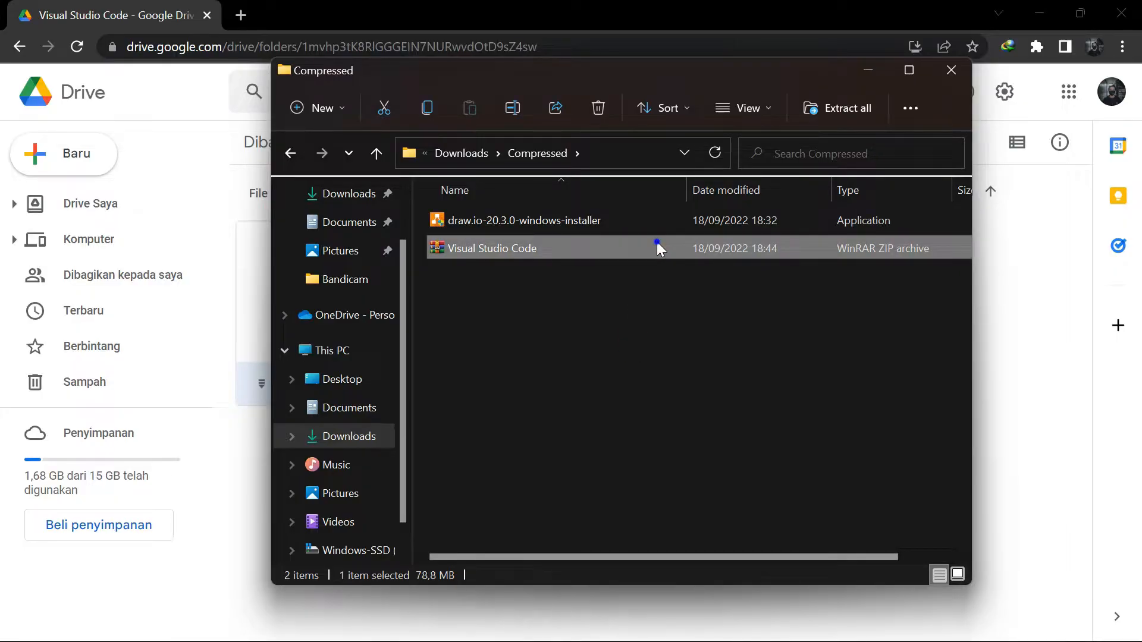
pyautogui.rightClick(657, 242)
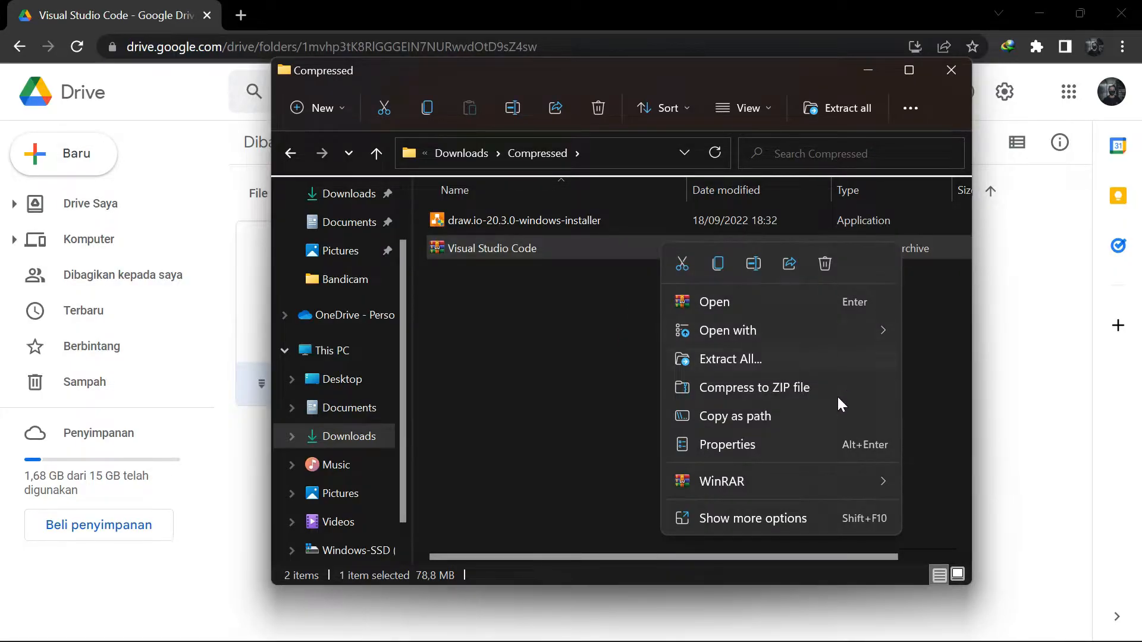
pyautogui.moveTo(836, 477)
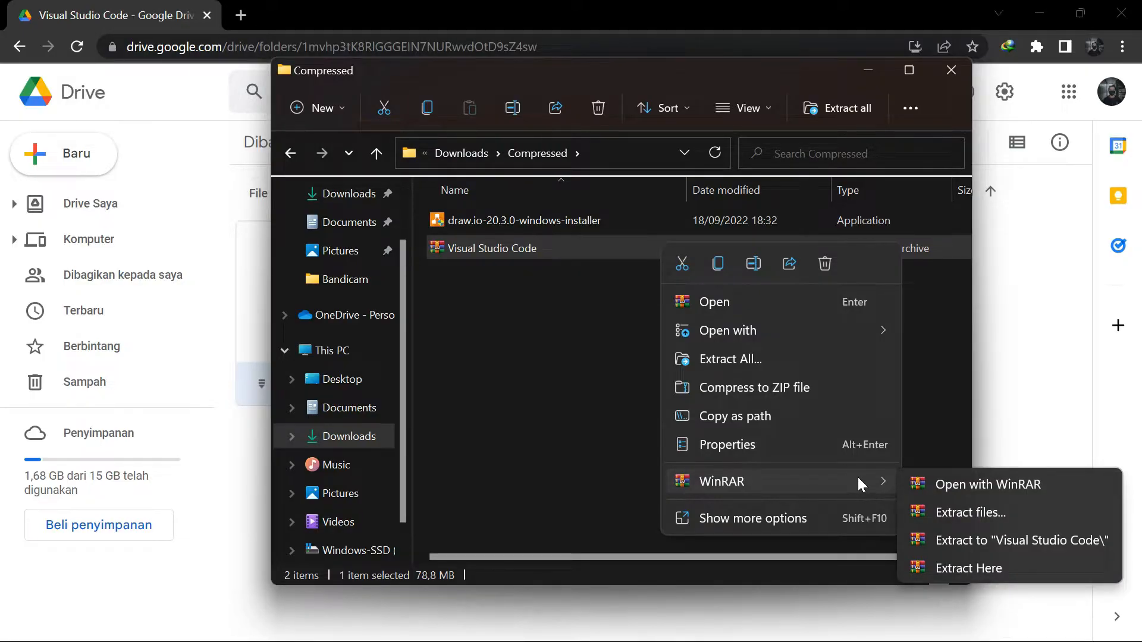
pyautogui.click(960, 562)
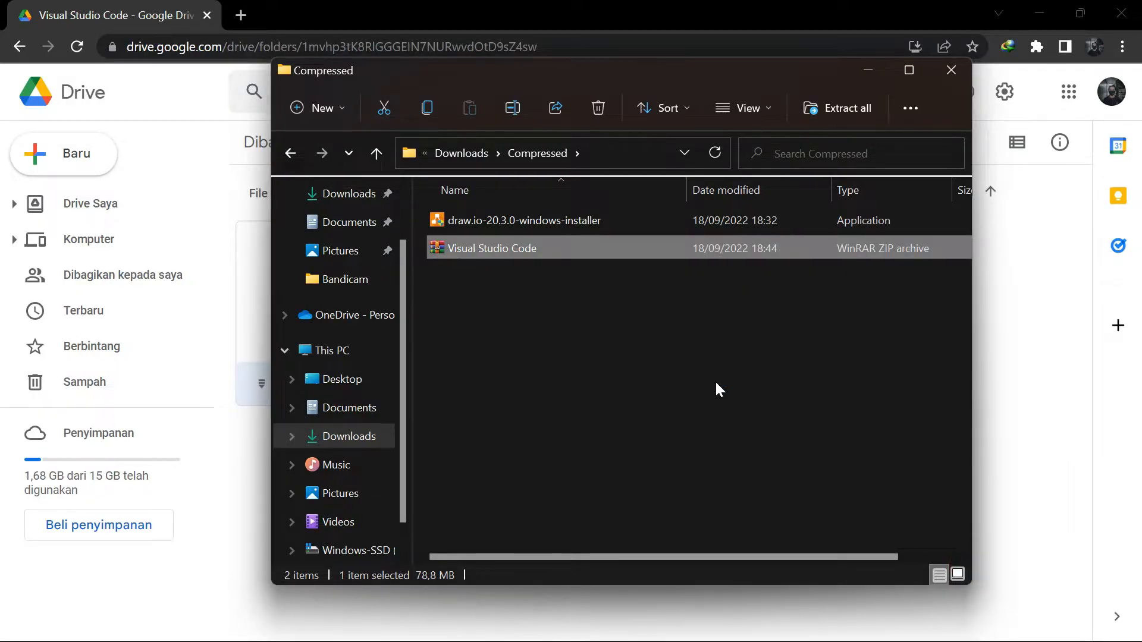
pyautogui.click(726, 421)
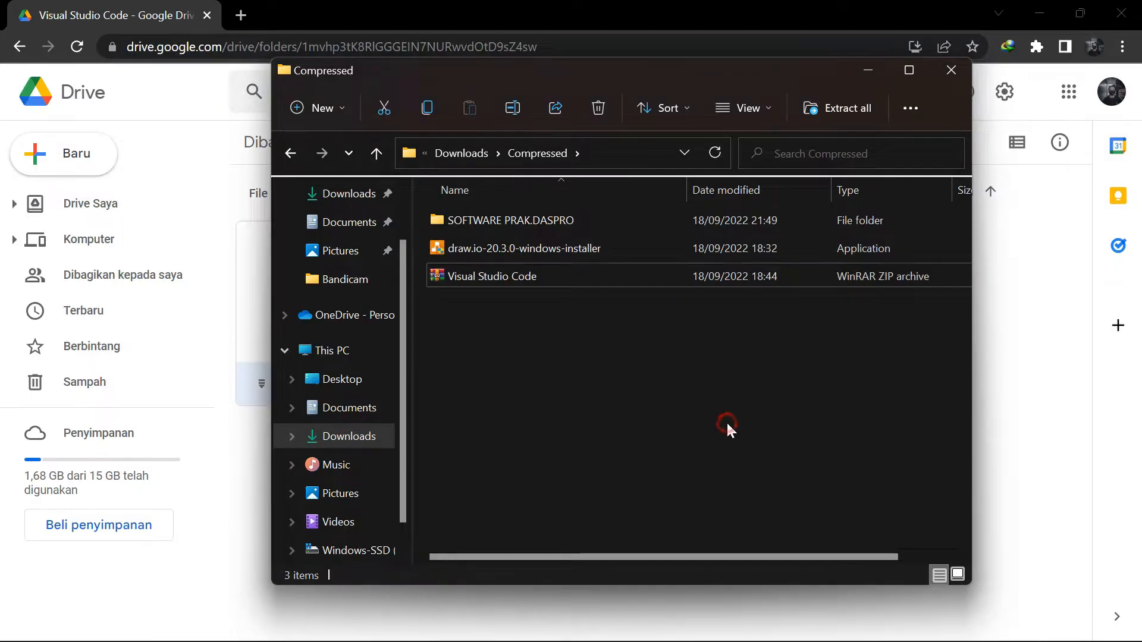
# Open the extracted SOFTWARE PRAK.DASPRO folder, leaving the browser and the note minimized
pyautogui.click(1039, 13)
pyautogui.click(547, 222)
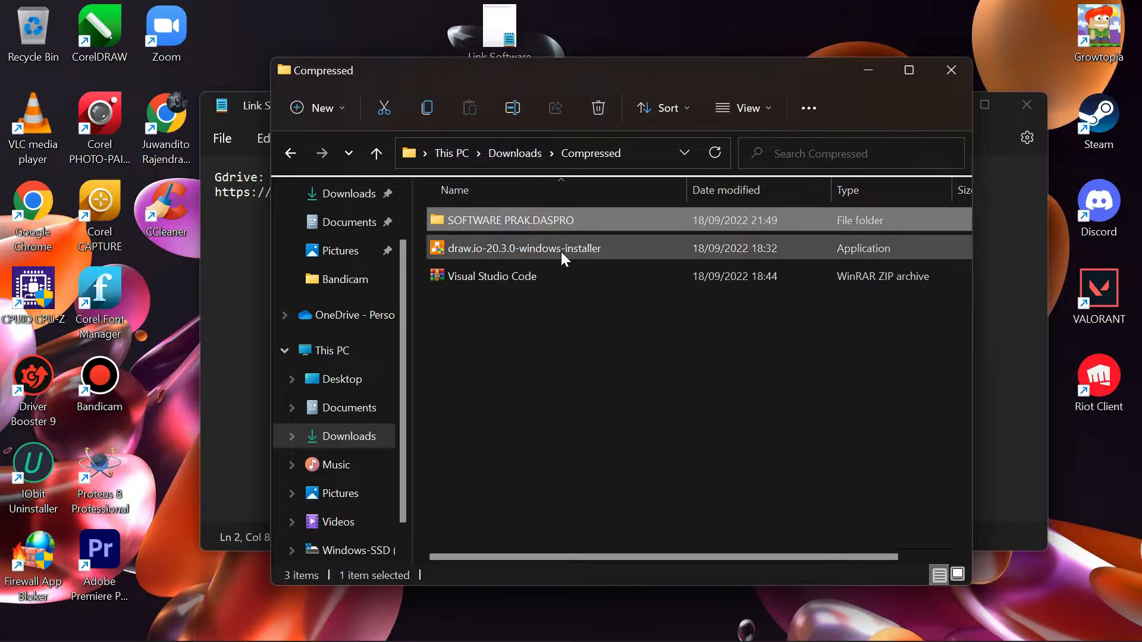
pyautogui.doubleClick(654, 219)
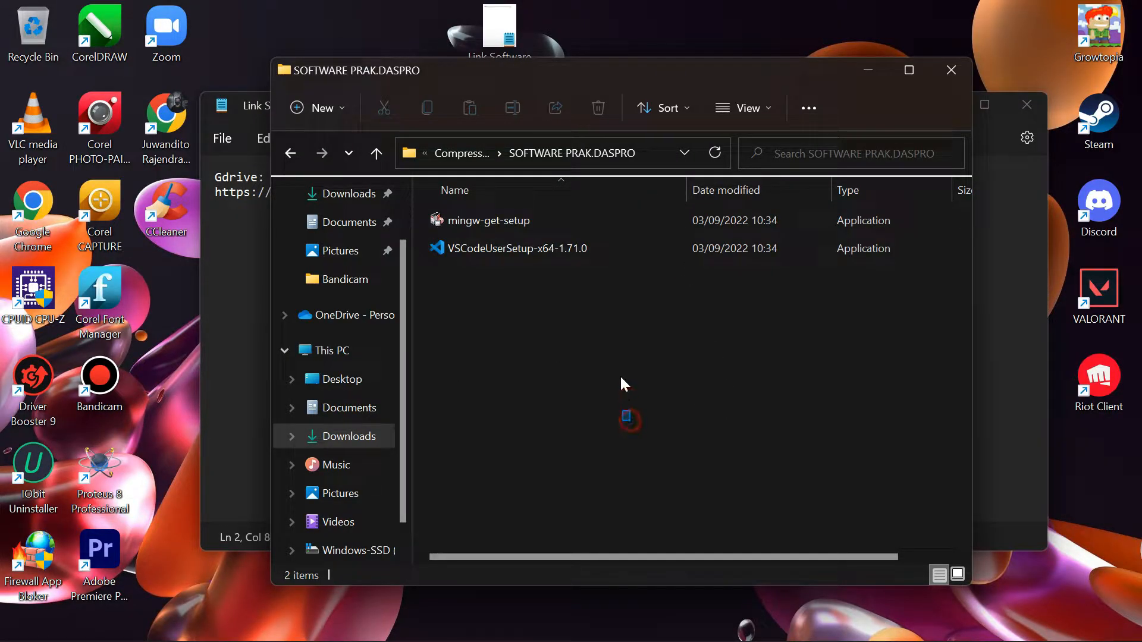
pyautogui.moveTo(621, 383); pyautogui.dragTo(610, 219)
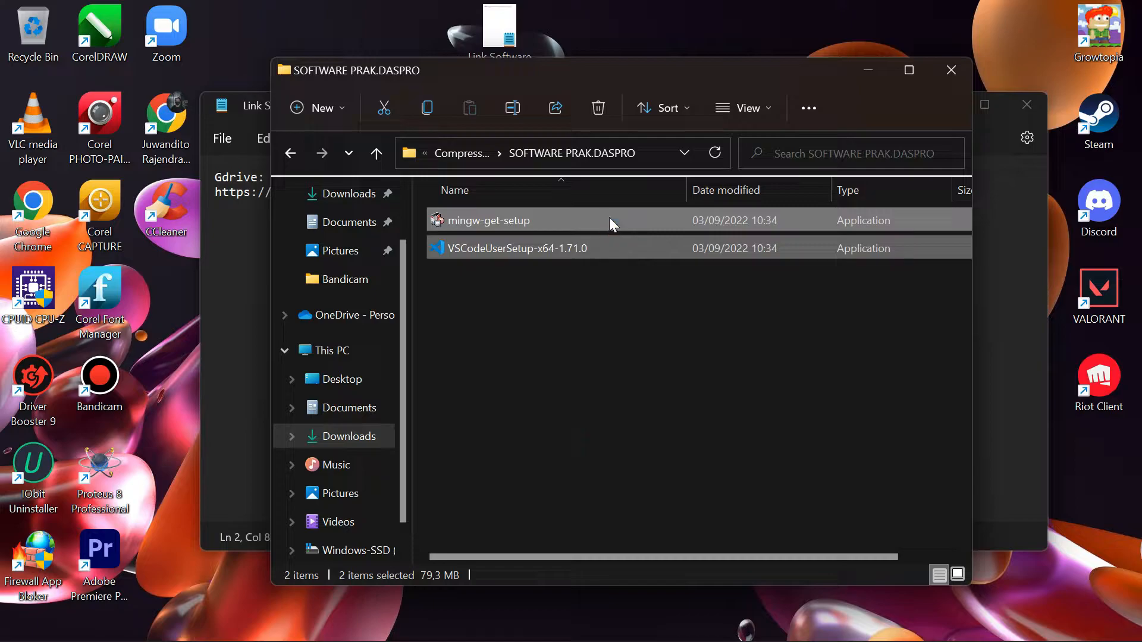
pyautogui.click(872, 333)
pyautogui.click(1007, 255)
pyautogui.click(957, 106)
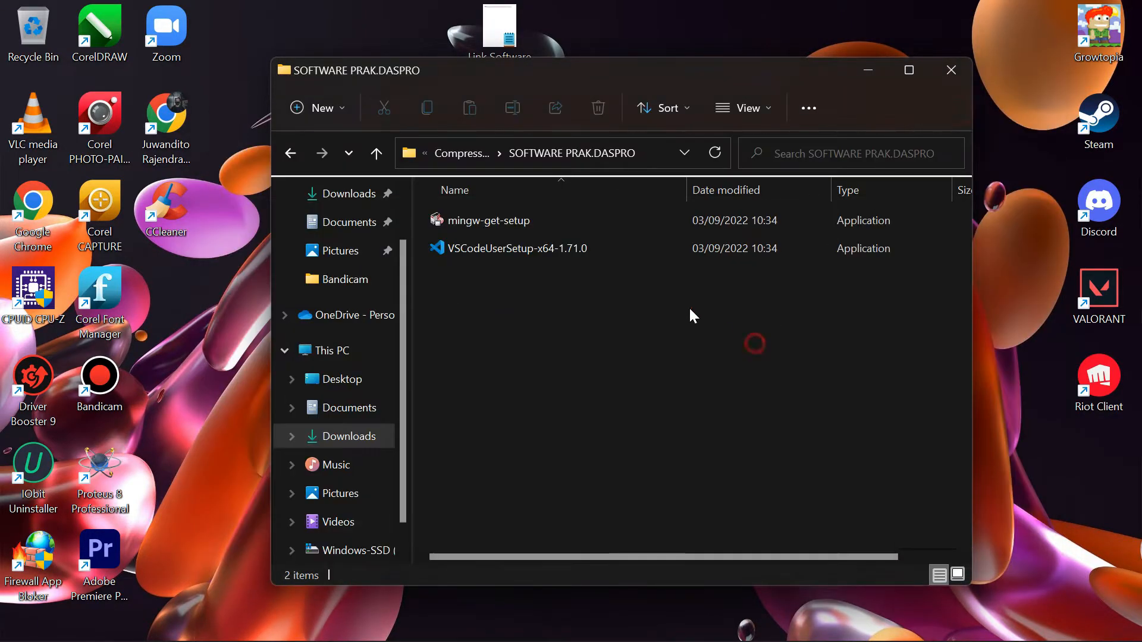
# Point out the mingw-get-setup installer, then leave VSCodeUserSetup-x64-1.71.0 selected in the folder
pyautogui.click(548, 221)
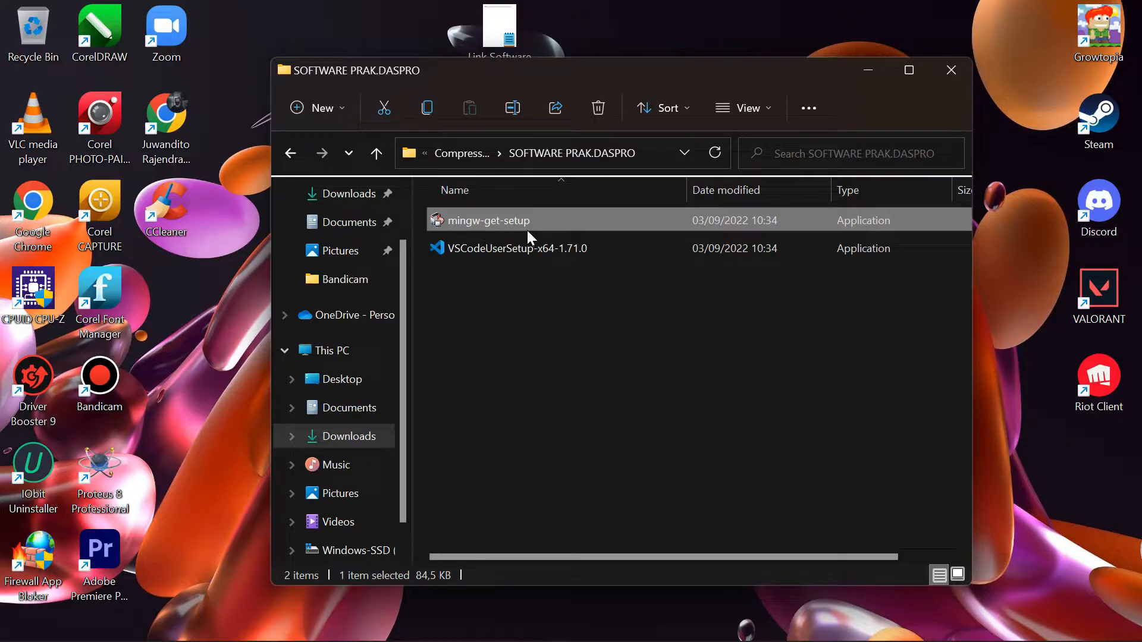
pyautogui.click(637, 334)
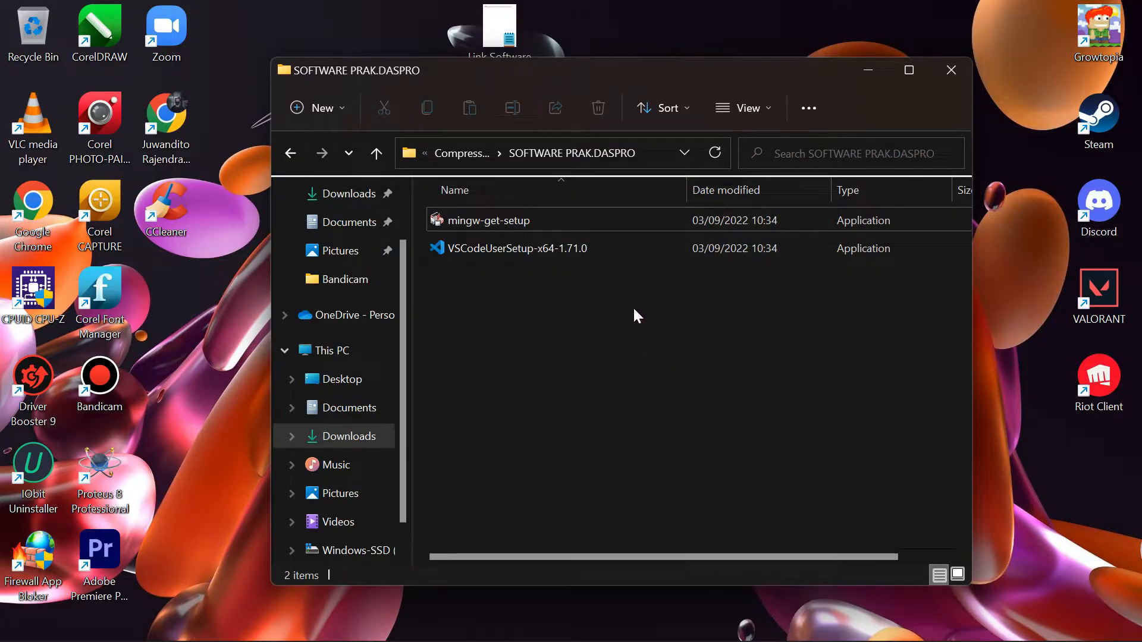
pyautogui.click(588, 254)
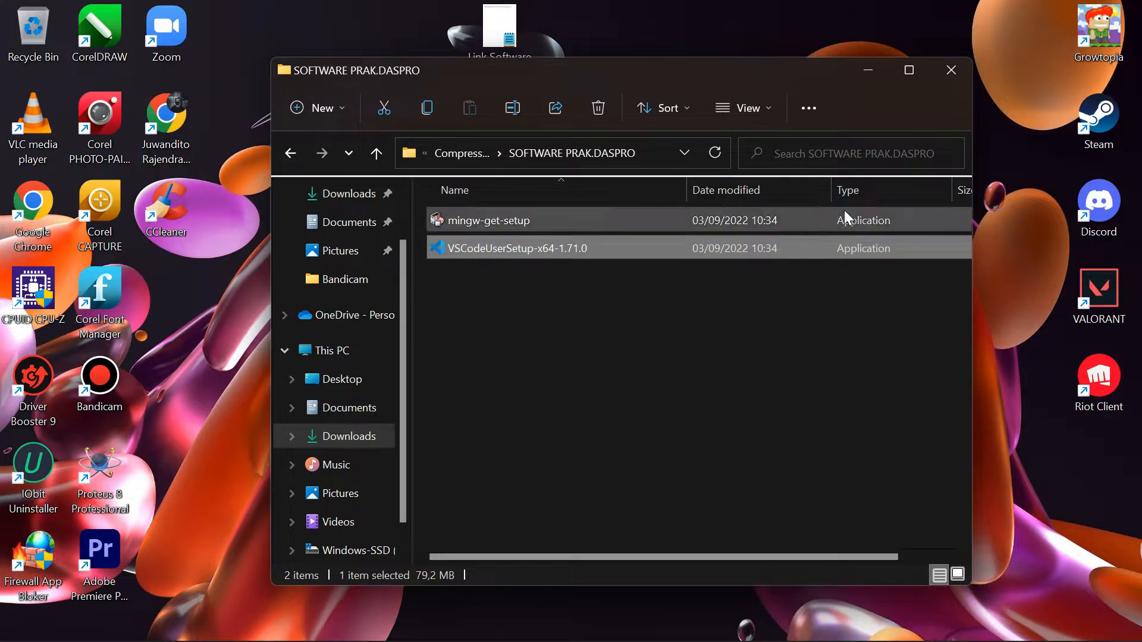
pyautogui.click(798, 320)
pyautogui.rightClick(798, 320)
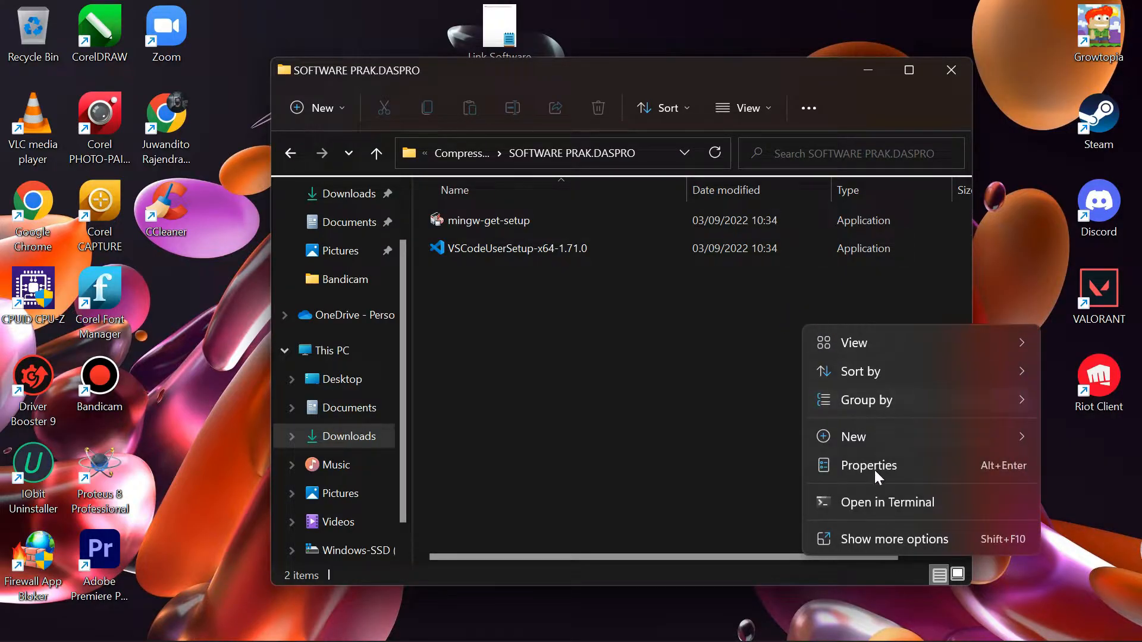
pyautogui.click(875, 539)
pyautogui.click(895, 379)
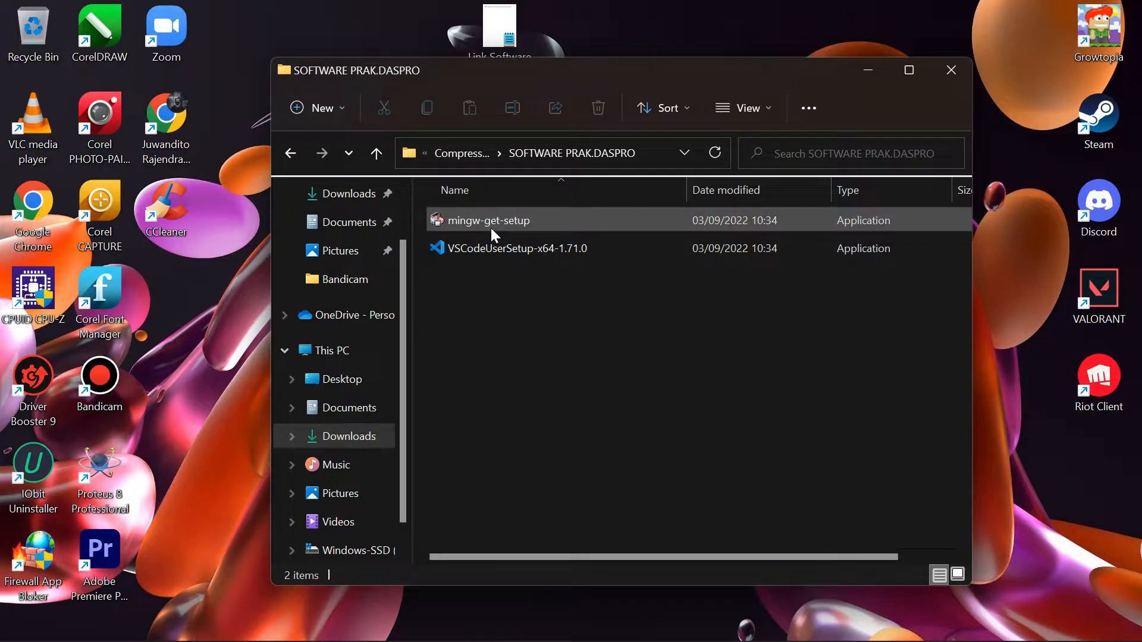
pyautogui.click(773, 402)
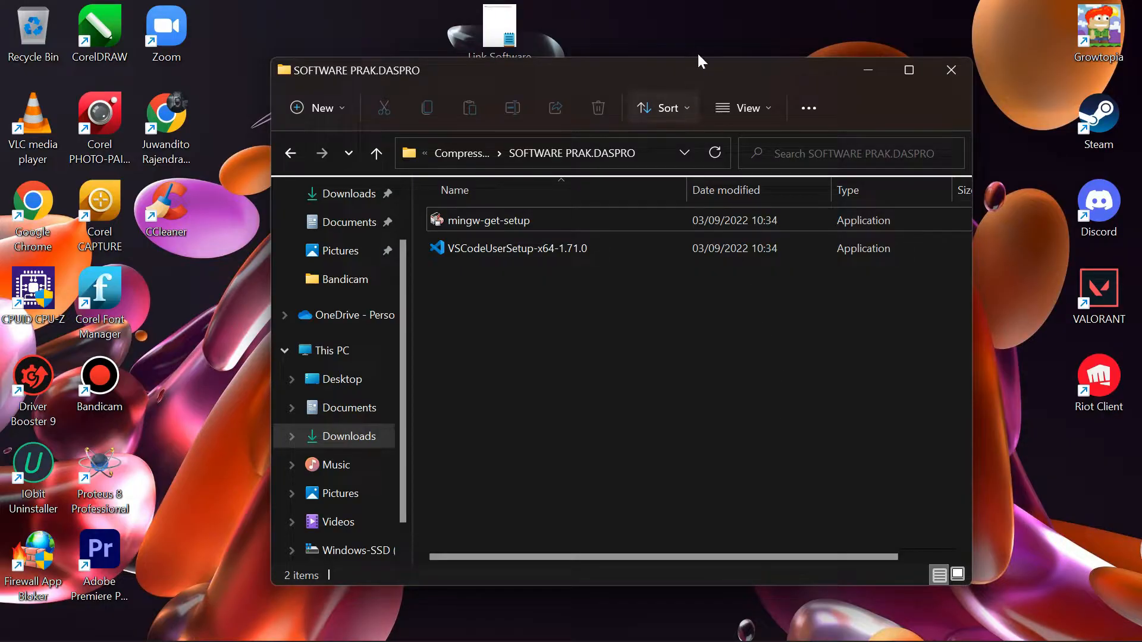
pyautogui.moveTo(715, 69); pyautogui.dragTo(700, 99)
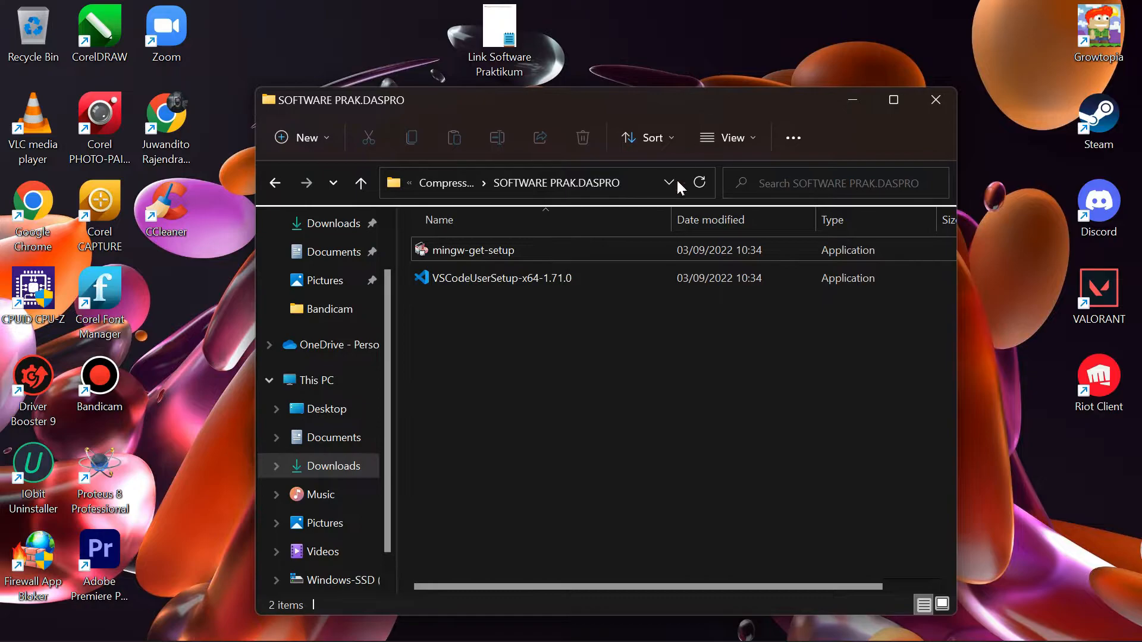
pyautogui.moveTo(687, 316); pyautogui.dragTo(663, 251)
pyautogui.click(732, 382)
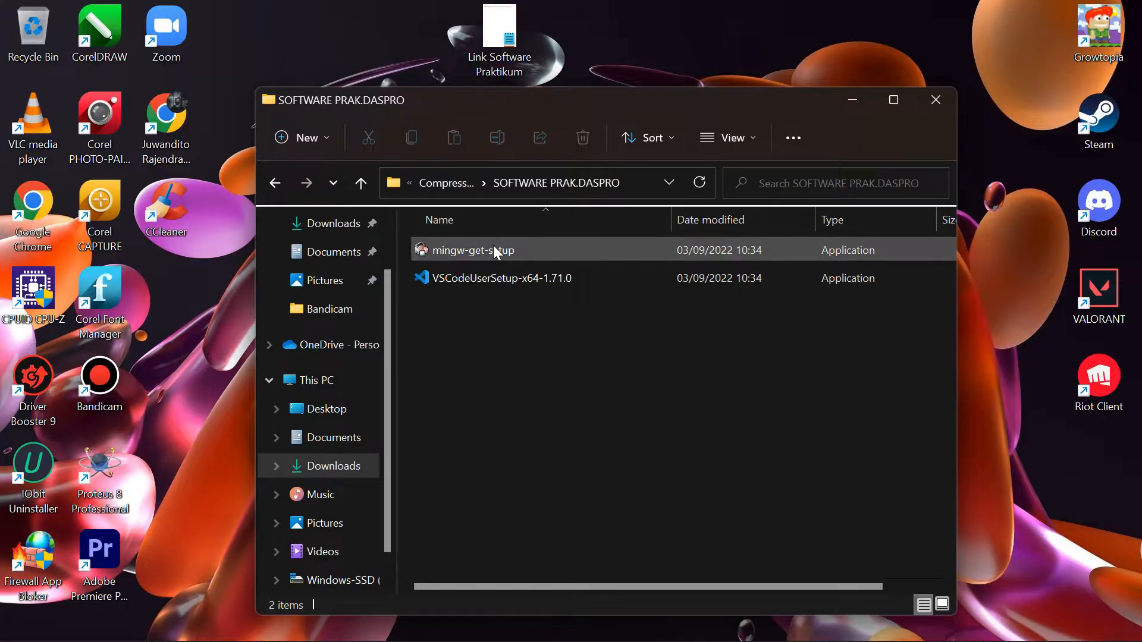
# Run mingw-get-setup and reinstall it in C:\MinGW with the default preferences, continuing into the MinGW Installation Manager
pyautogui.doubleClick(574, 248)
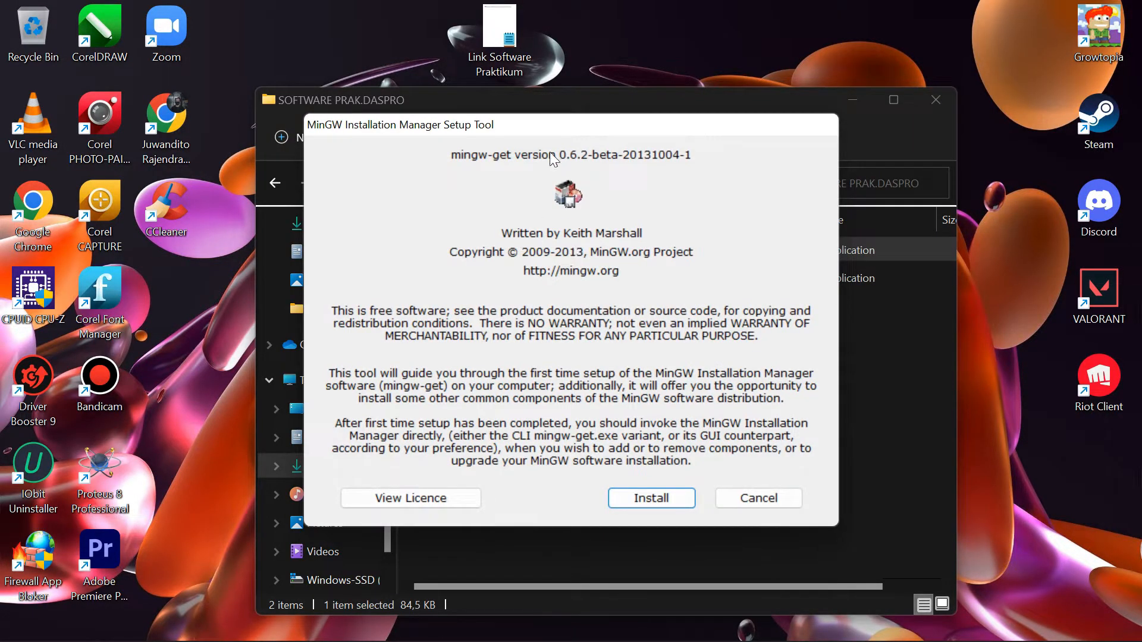
pyautogui.click(688, 496)
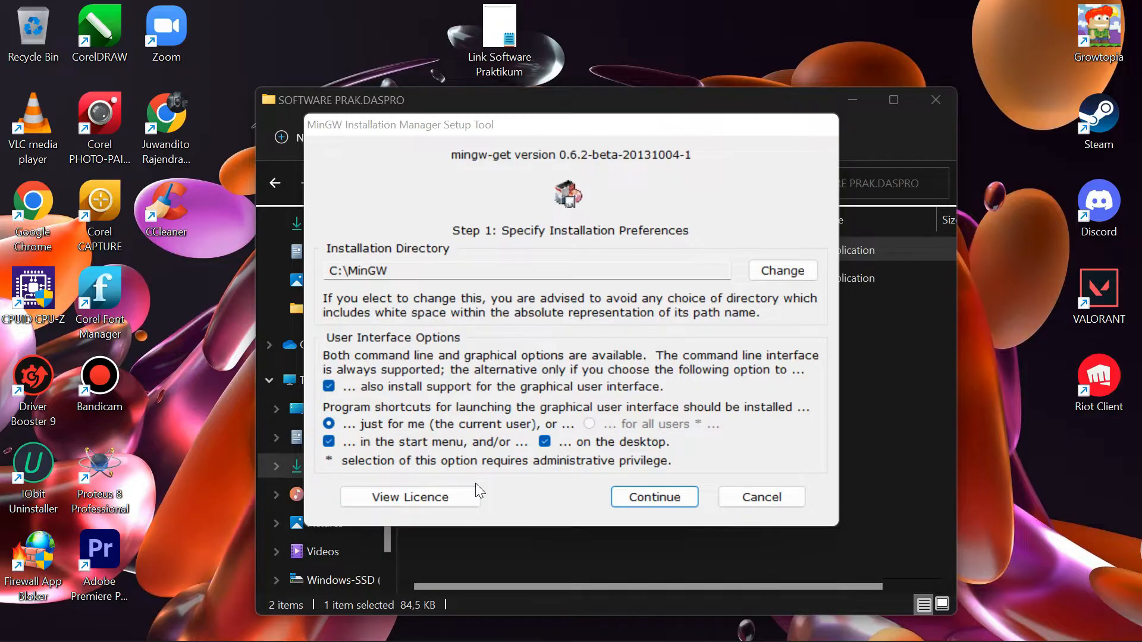
pyautogui.click(673, 499)
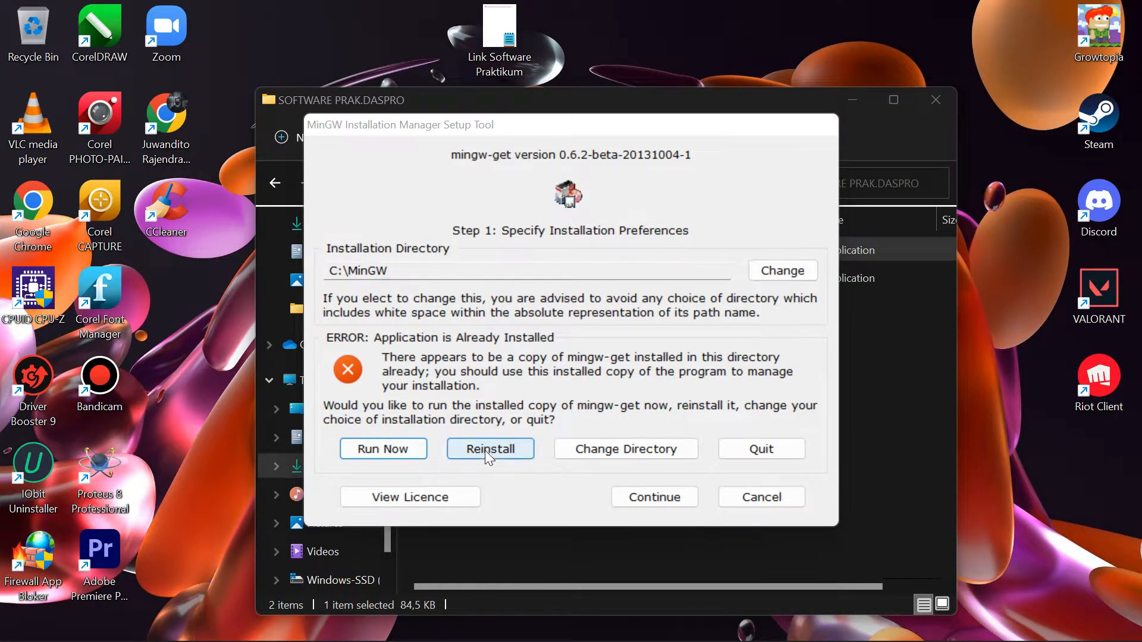
pyautogui.click(516, 450)
pyautogui.press('Return')
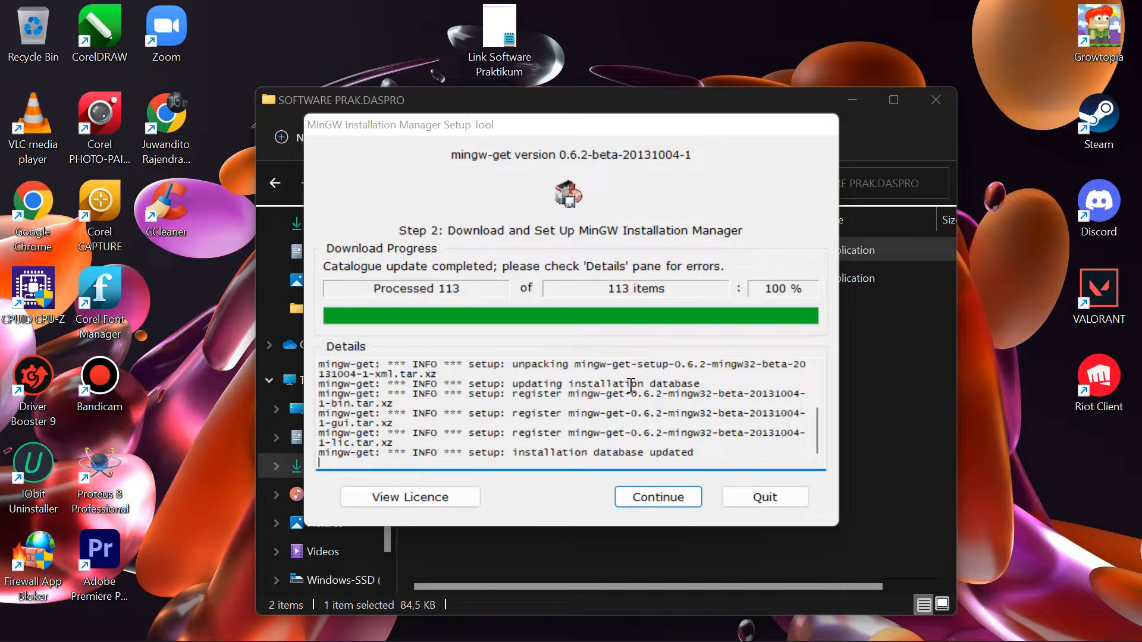
pyautogui.click(666, 494)
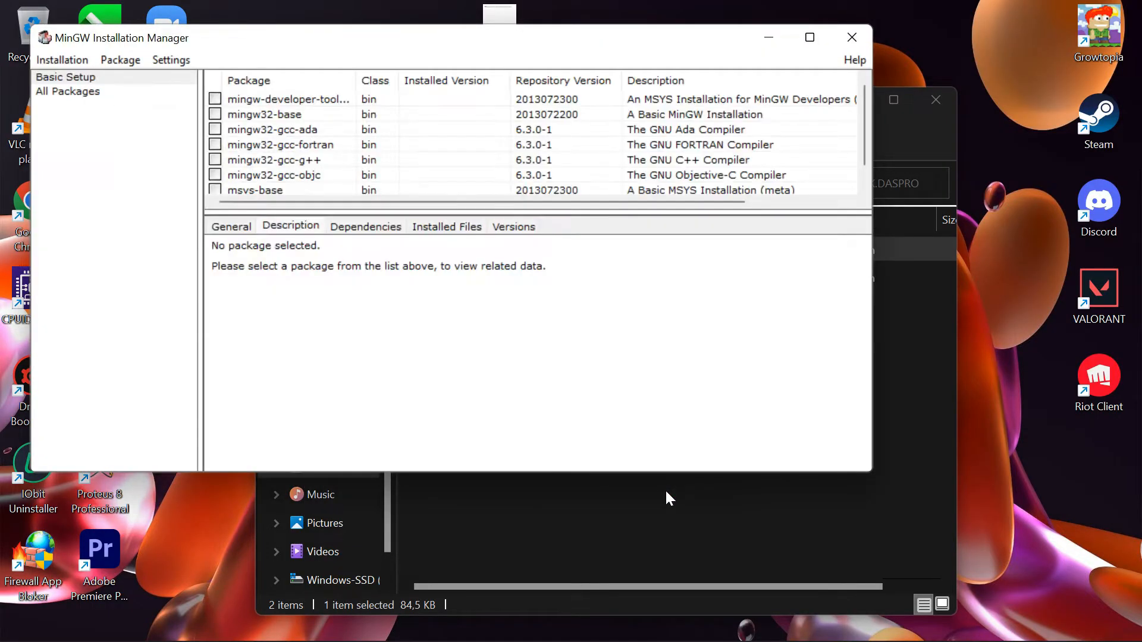
# Minimize the SOFTWARE PRAK.DASPRO folder window and move the MinGW Installation Manager toward the middle of the desktop
pyautogui.click(912, 355)
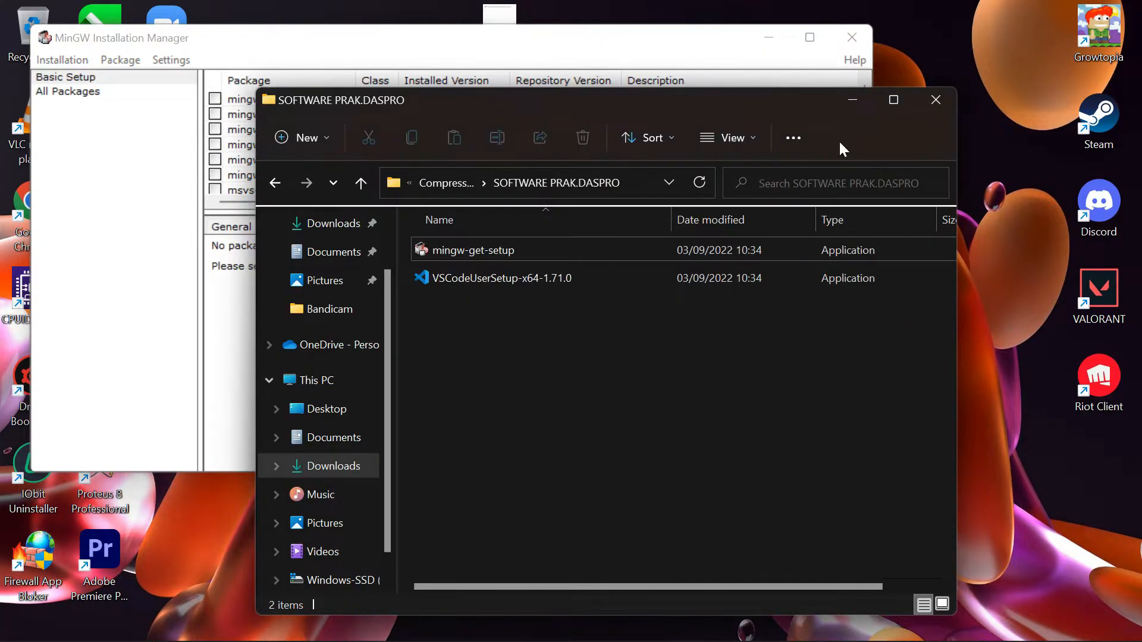
pyautogui.click(854, 111)
pyautogui.moveTo(365, 46); pyautogui.dragTo(463, 90)
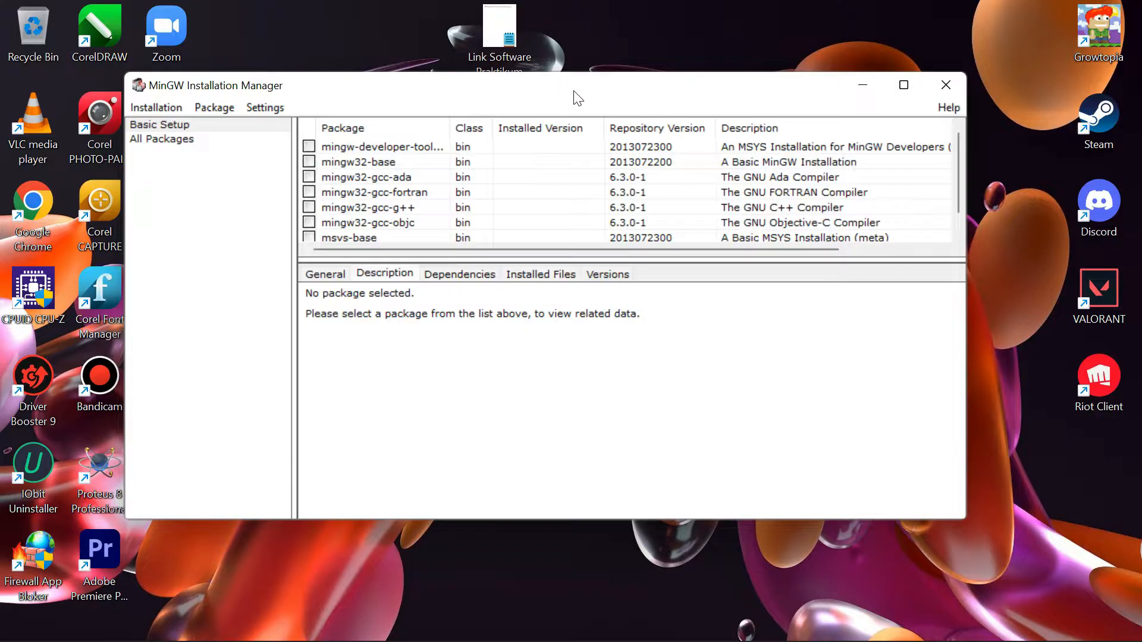
pyautogui.moveTo(577, 98); pyautogui.dragTo(655, 128)
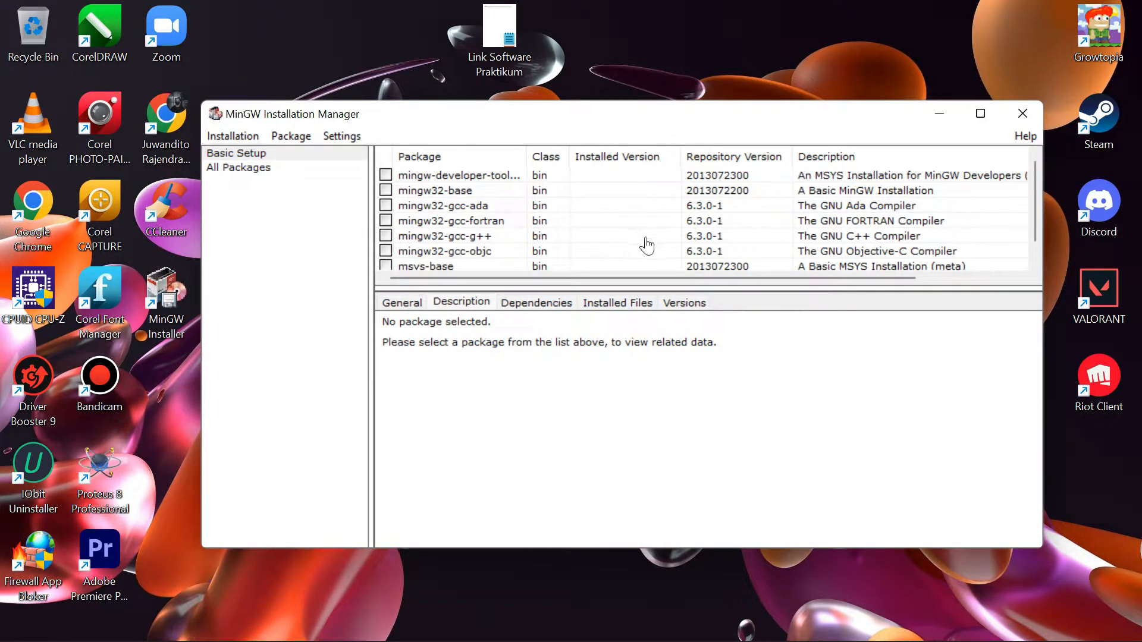
# Mark the mingw32-base package for installation in the Basic Setup package list
pyautogui.scroll(-1, 647, 245)
pyautogui.scroll(1, 648, 245)
pyautogui.click(470, 190)
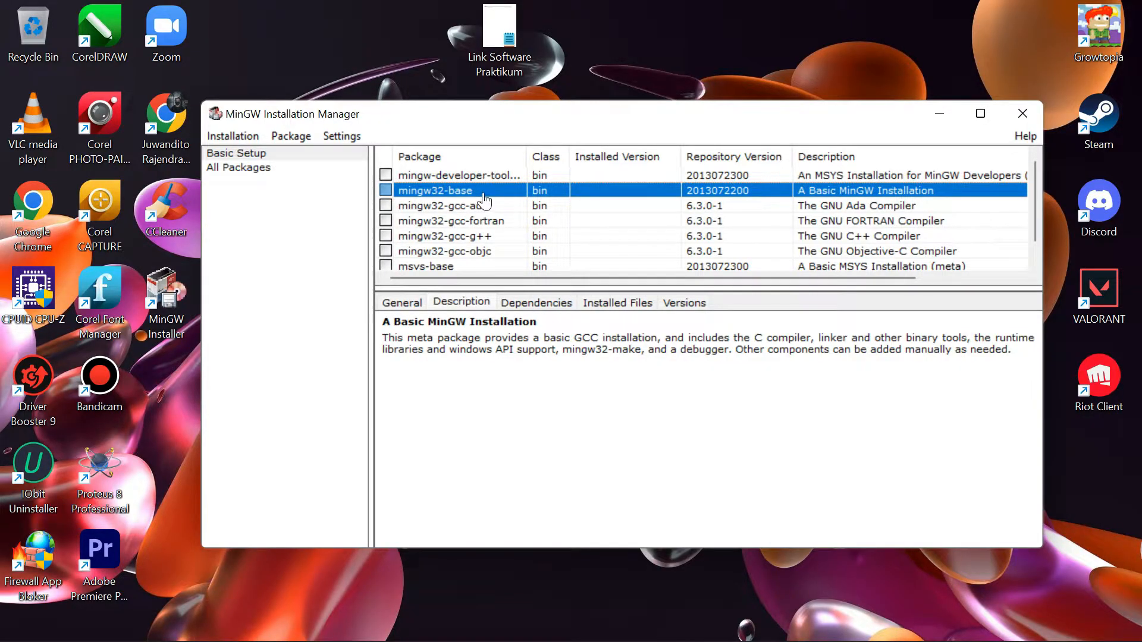
pyautogui.rightClick(442, 192)
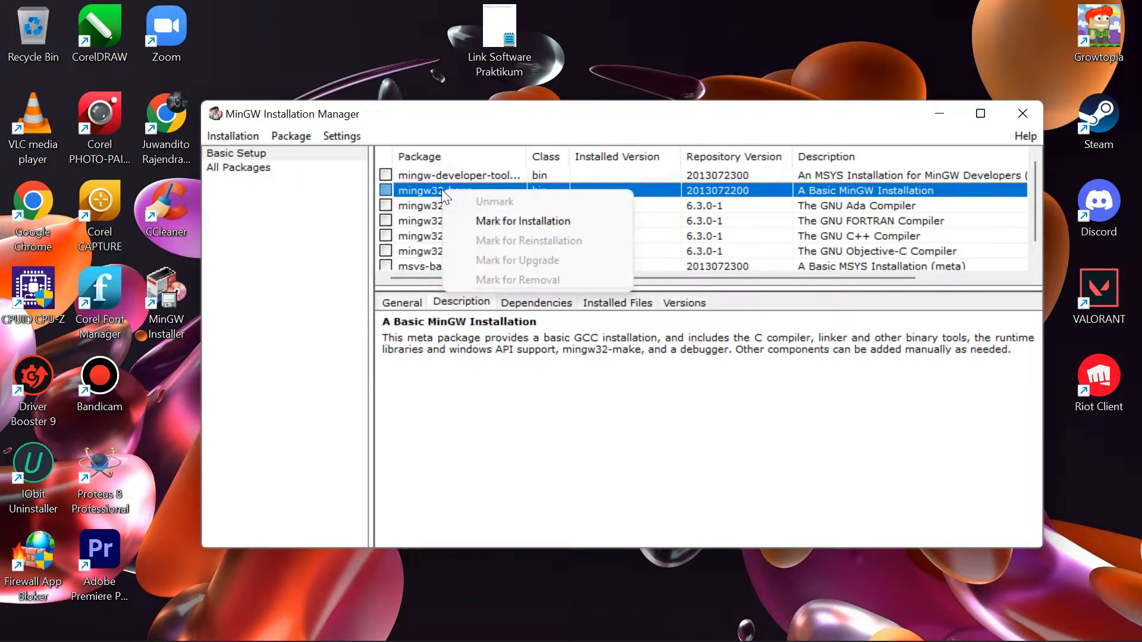
pyautogui.click(489, 223)
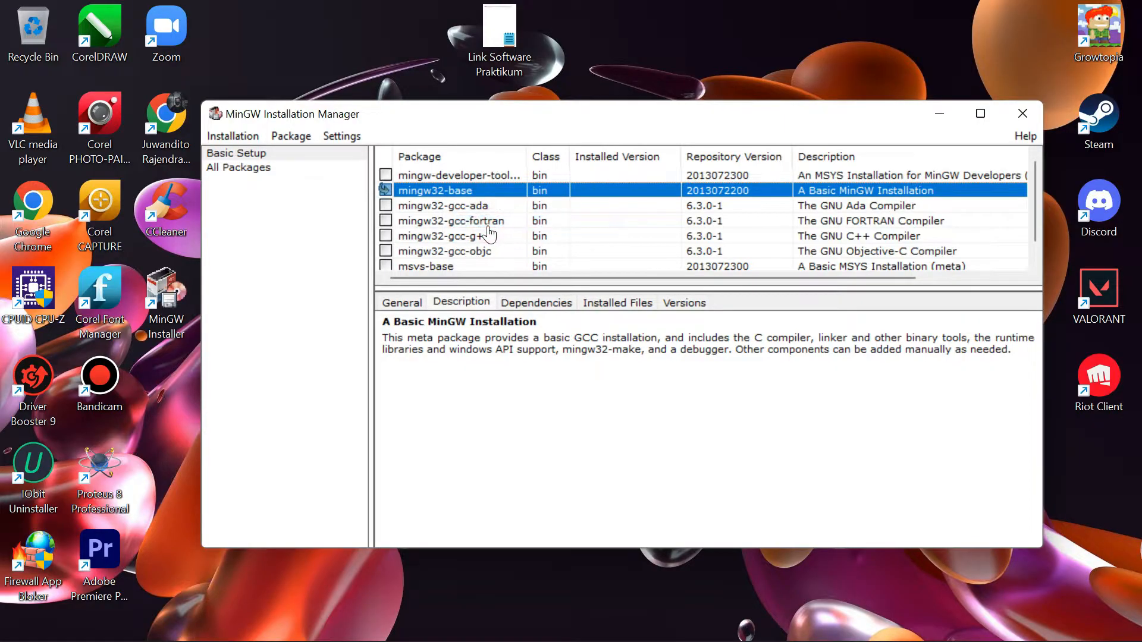
# Mark the mingw32-gcc-objc package, the GNU Objective-C Compiler, for installation
pyautogui.scroll(-1, 489, 235)
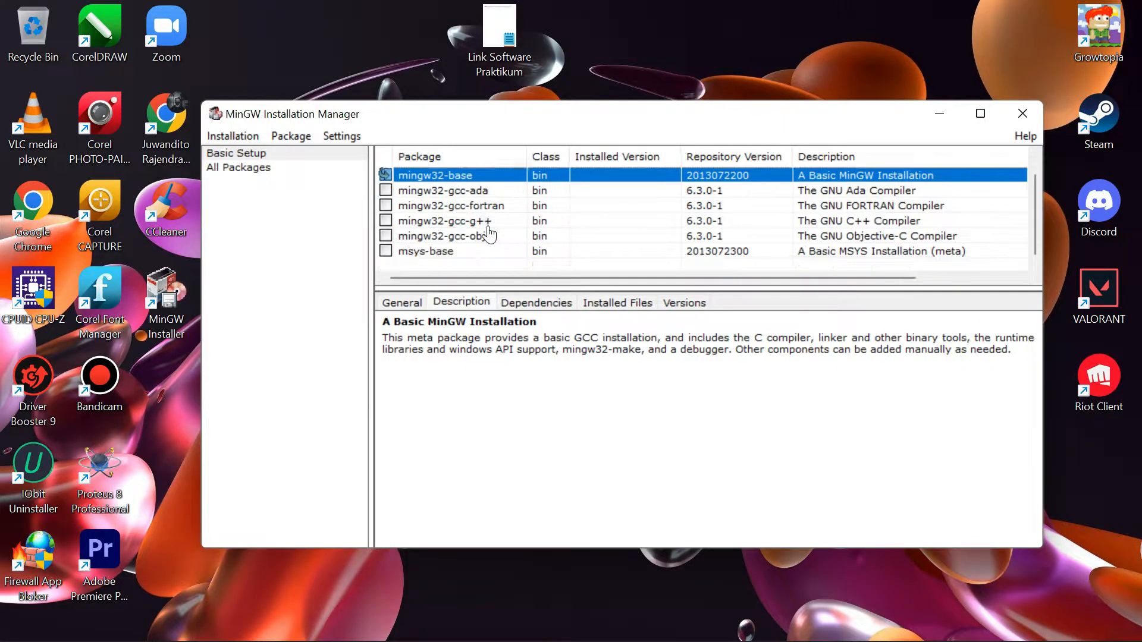
pyautogui.click(594, 238)
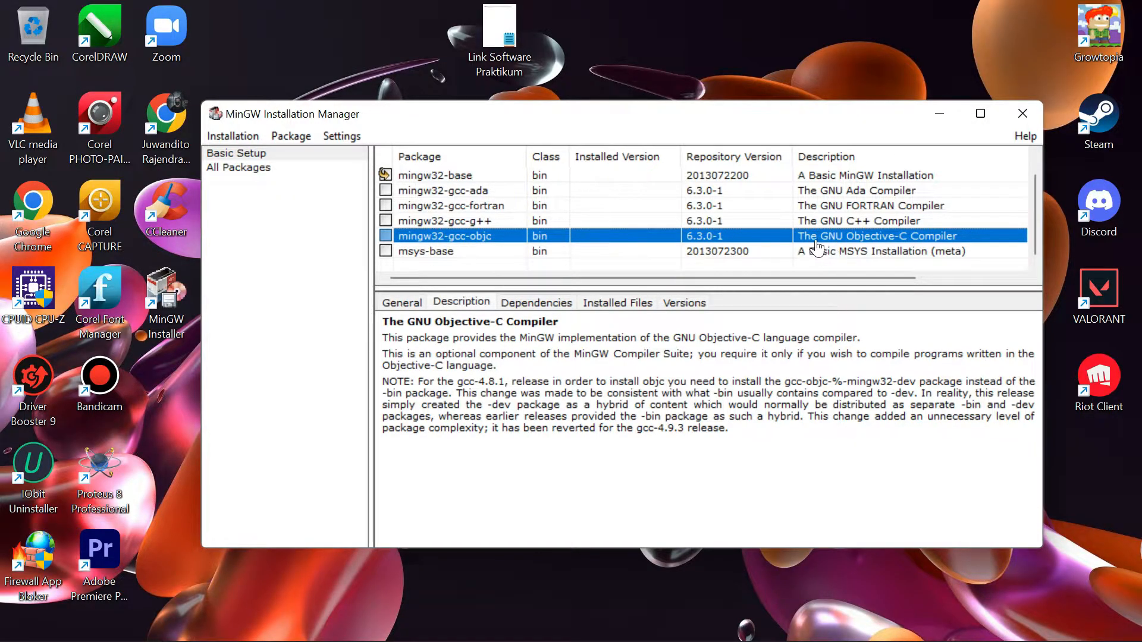
pyautogui.rightClick(439, 242)
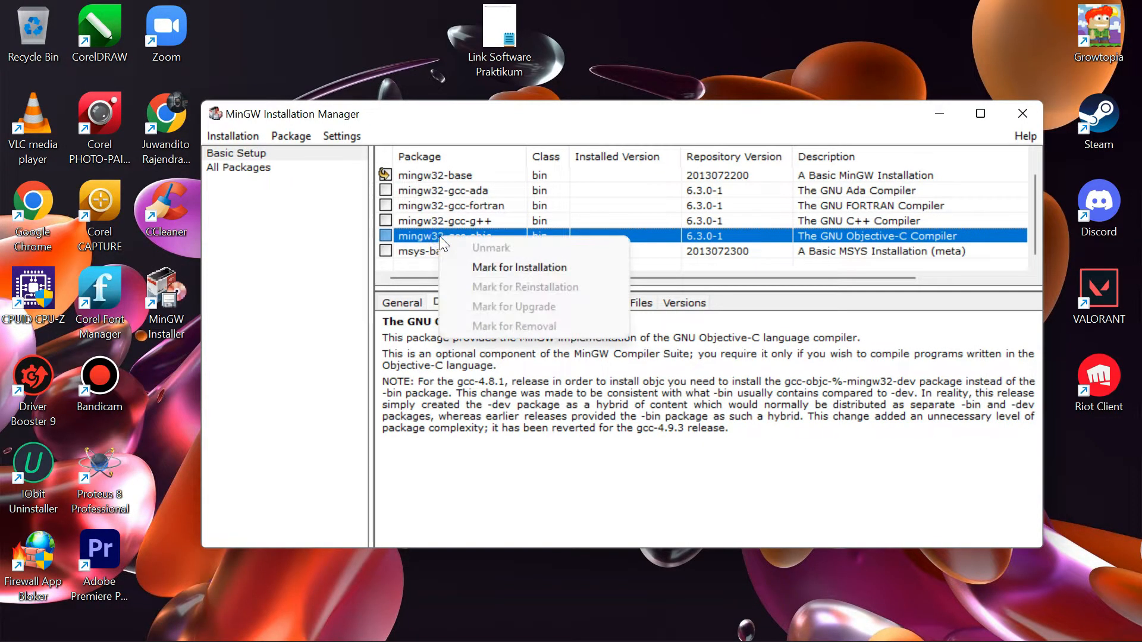
pyautogui.click(533, 269)
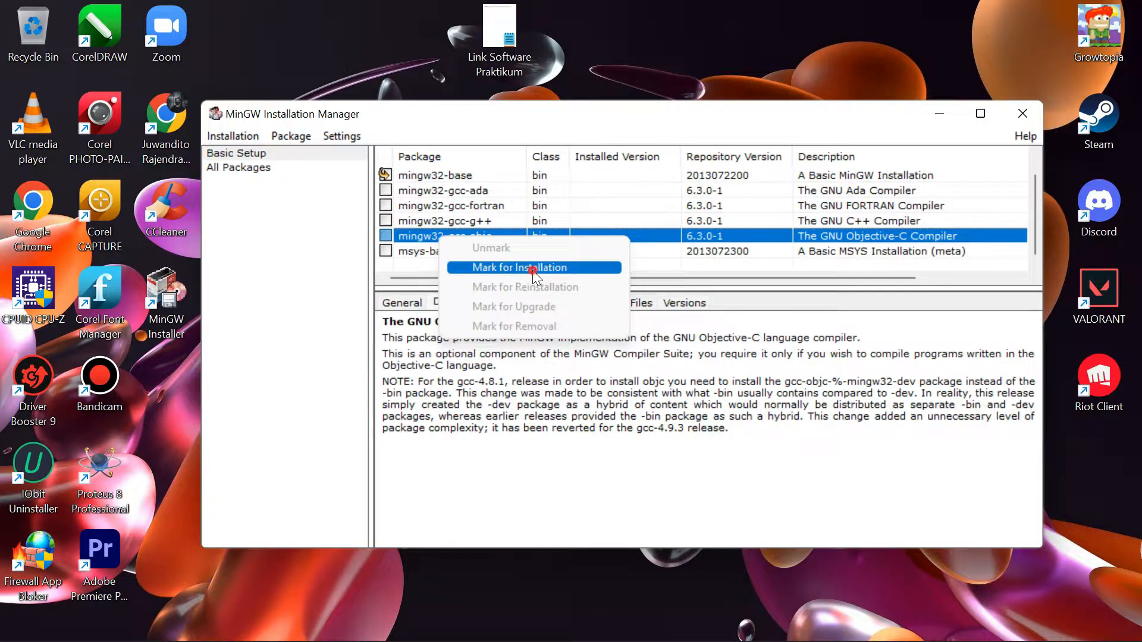
pyautogui.scroll(1, 507, 226)
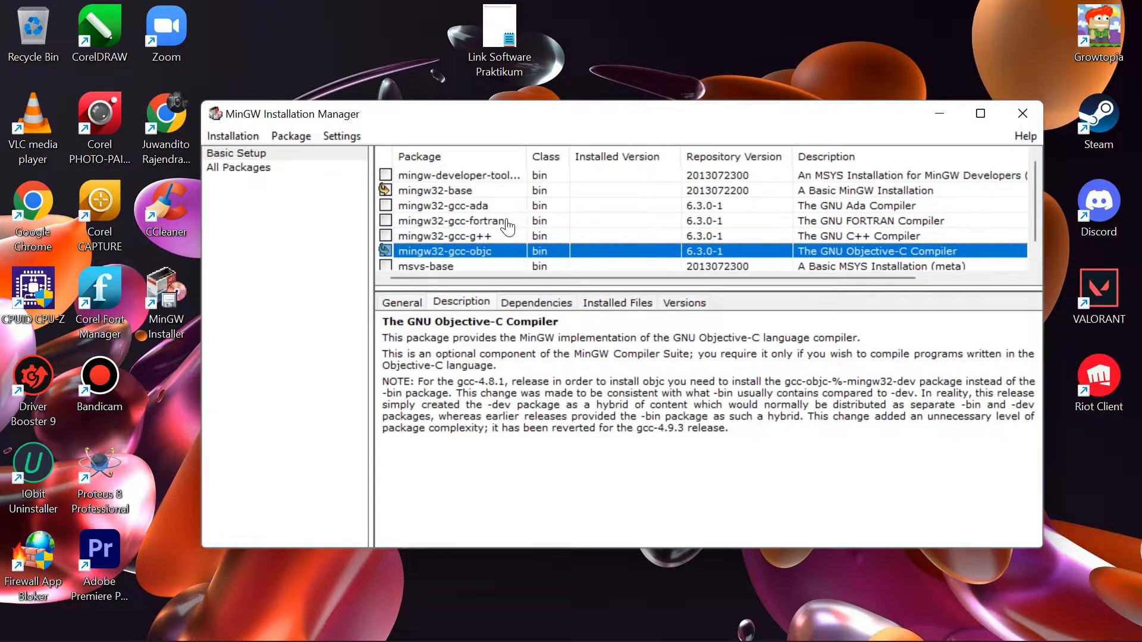
# Apply the pending installation of mingw32-base and mingw32-gcc-objc, and close the progress dialog once it completes
pyautogui.click(426, 191)
pyautogui.click(431, 253)
pyautogui.click(237, 136)
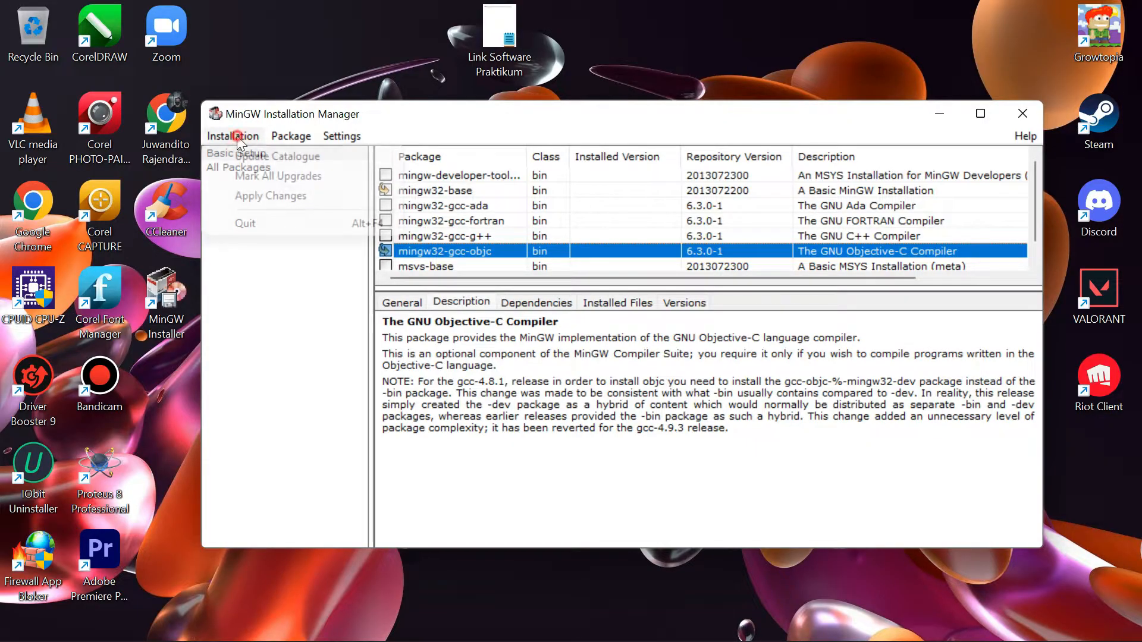
pyautogui.click(290, 199)
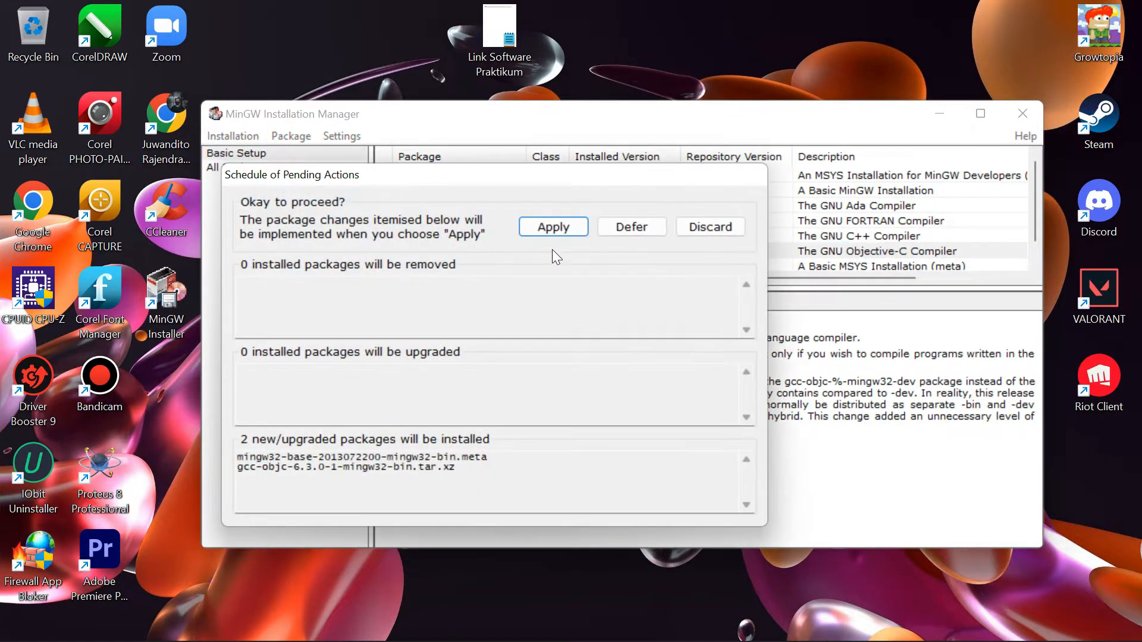
pyautogui.click(570, 234)
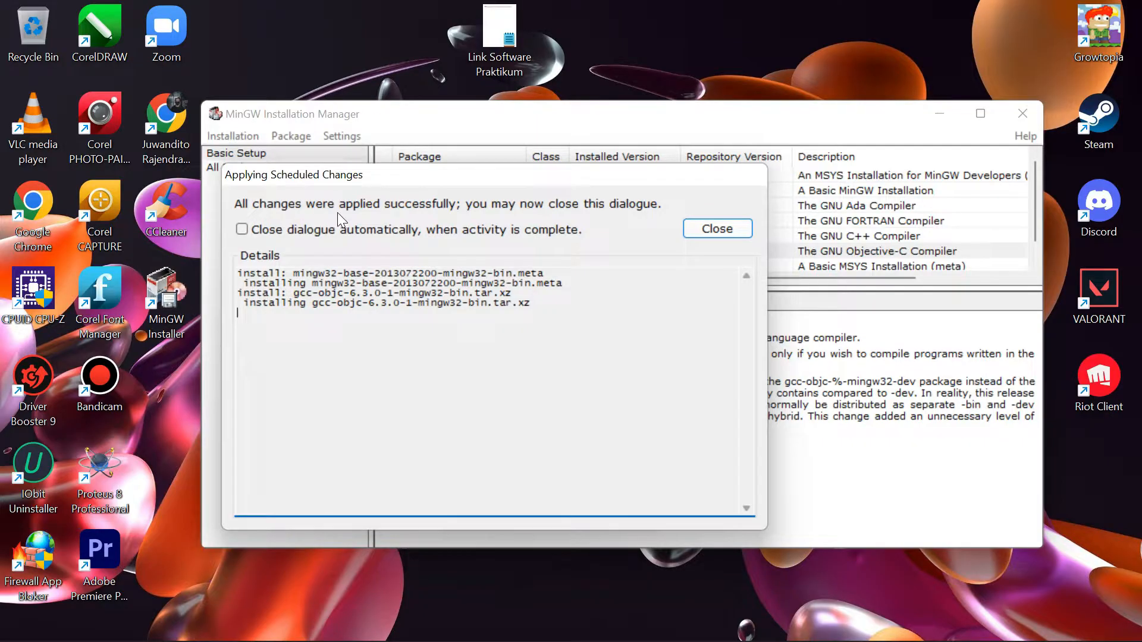
pyautogui.click(726, 235)
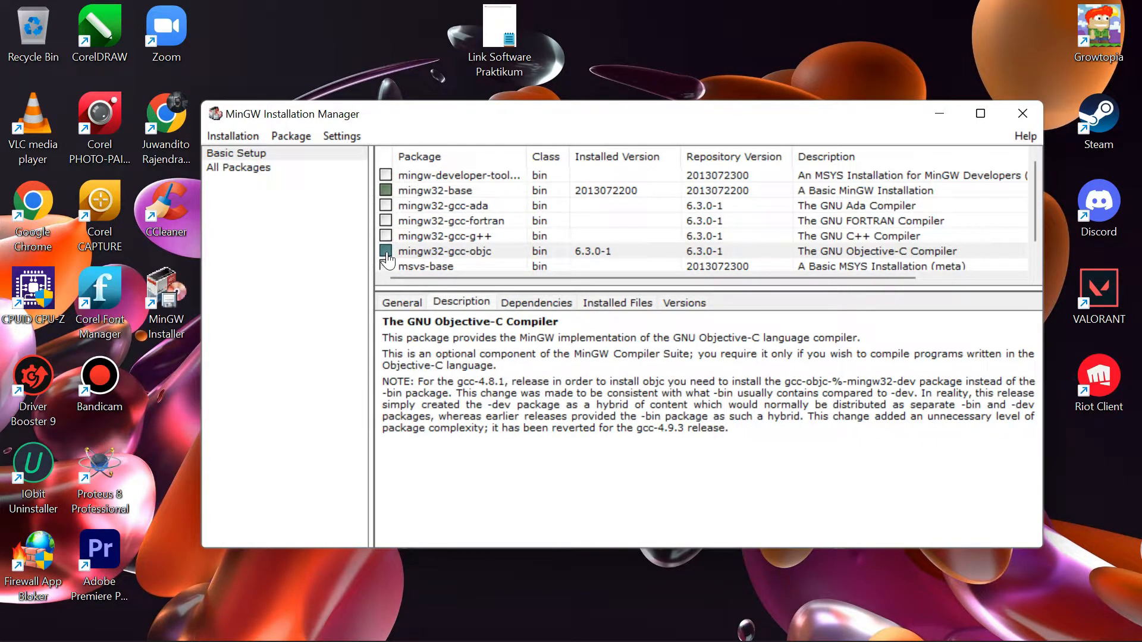
# Check the installed package entries in the list and minimize the MinGW Installation Manager
pyautogui.click(404, 191)
pyautogui.click(417, 206)
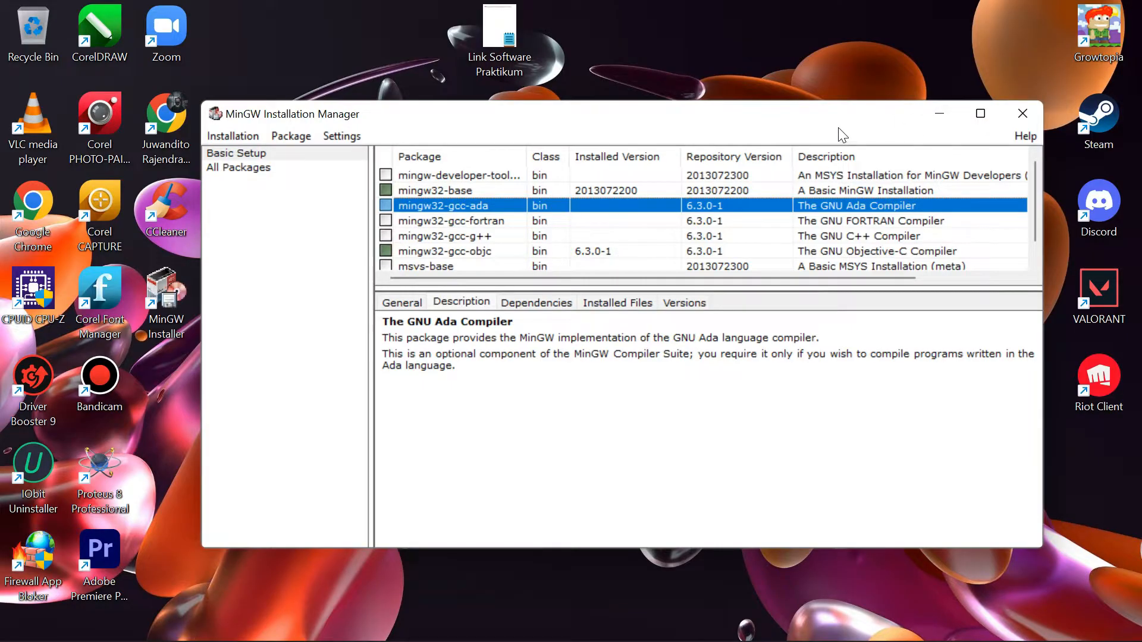
pyautogui.moveTo(875, 126); pyautogui.dragTo(883, 124)
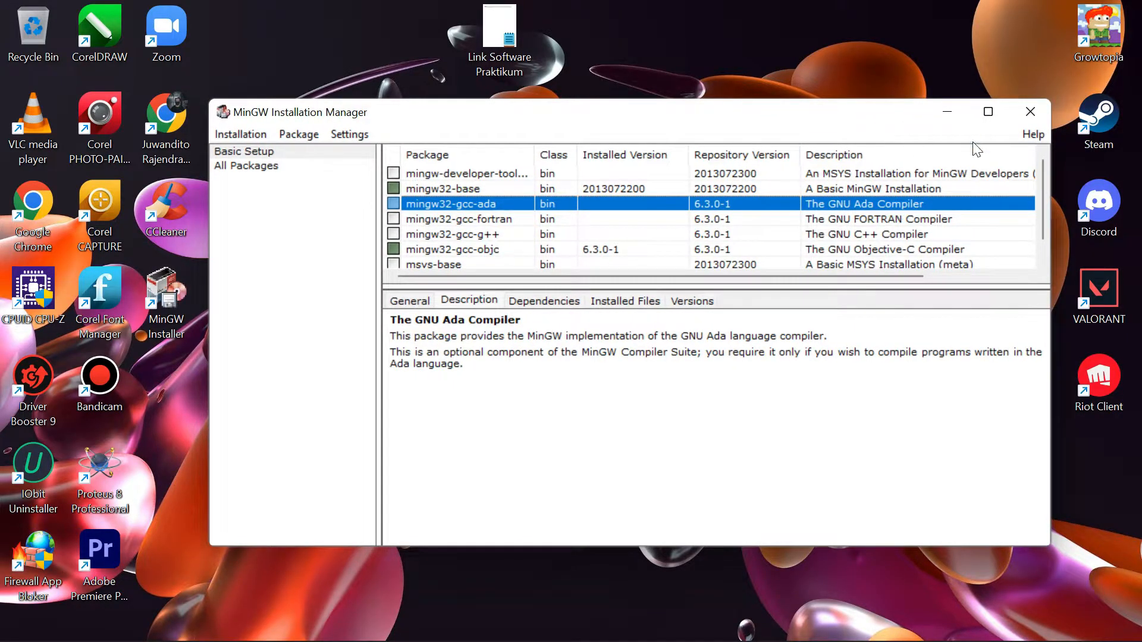
pyautogui.click(950, 113)
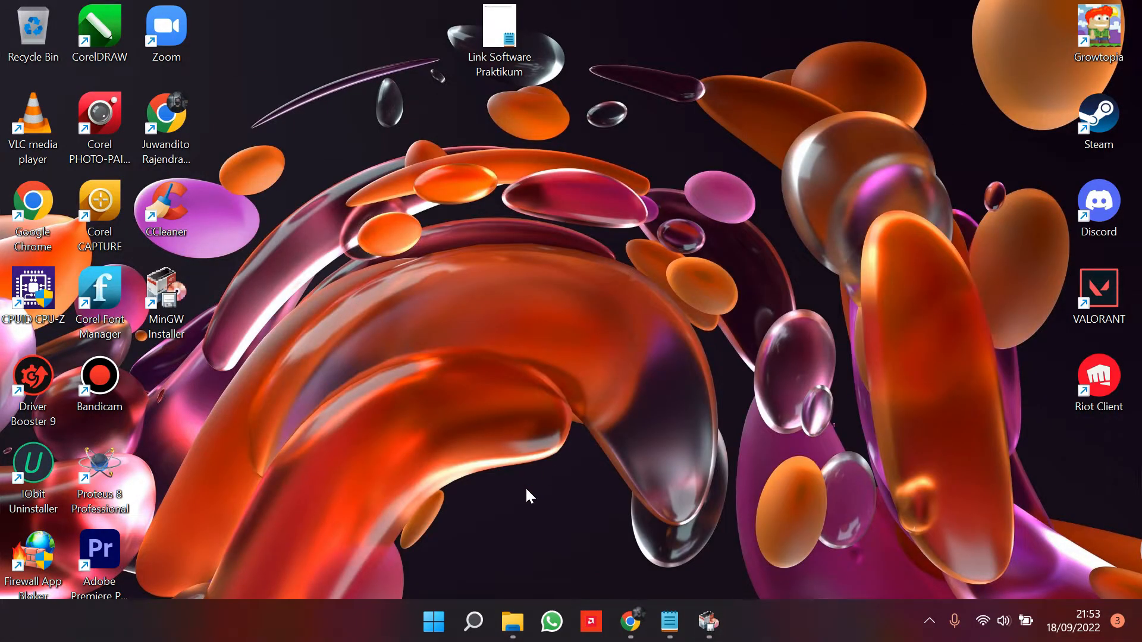
# Switch to File Explorer and open the MinGW folder on the Windows-SSD (C:) drive
pyautogui.moveTo(513, 622)
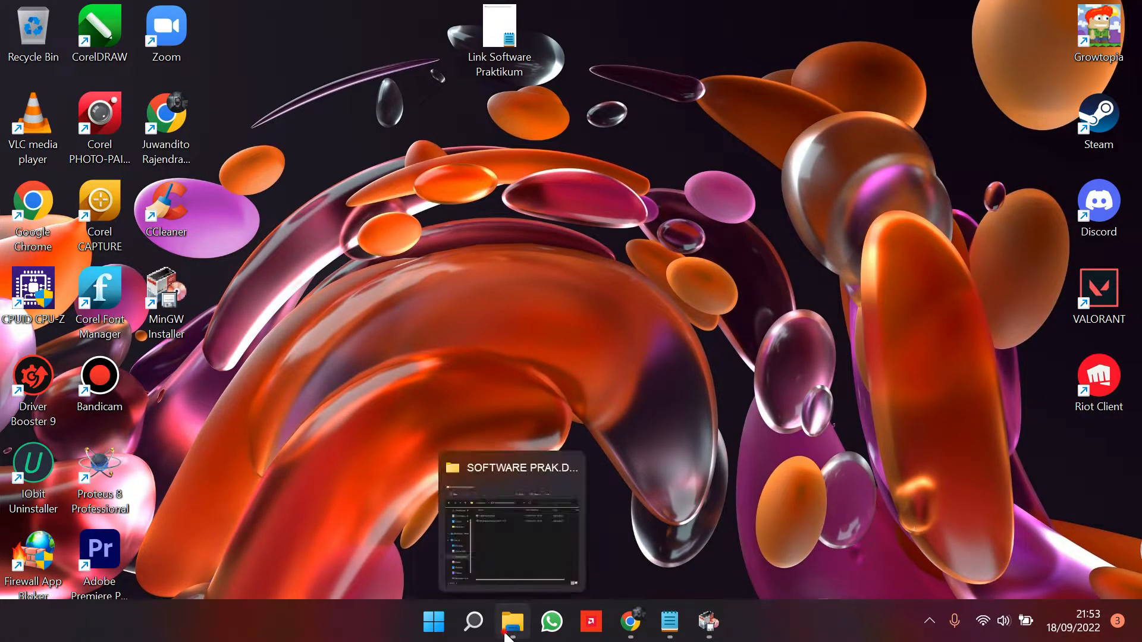
pyautogui.click(565, 529)
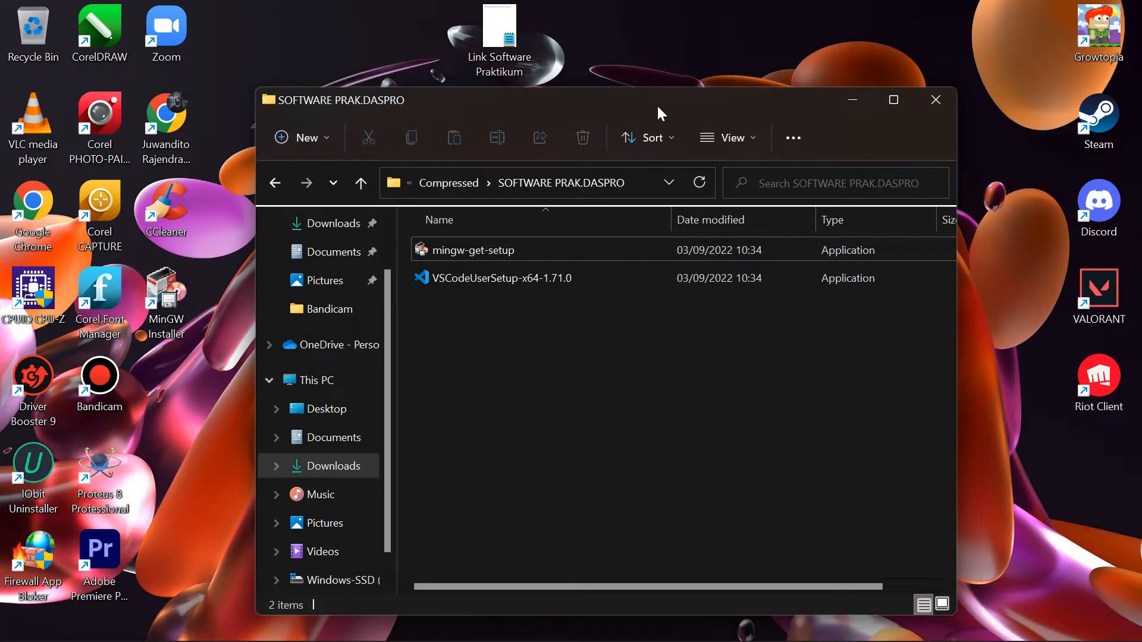
pyautogui.moveTo(658, 104); pyautogui.dragTo(674, 61)
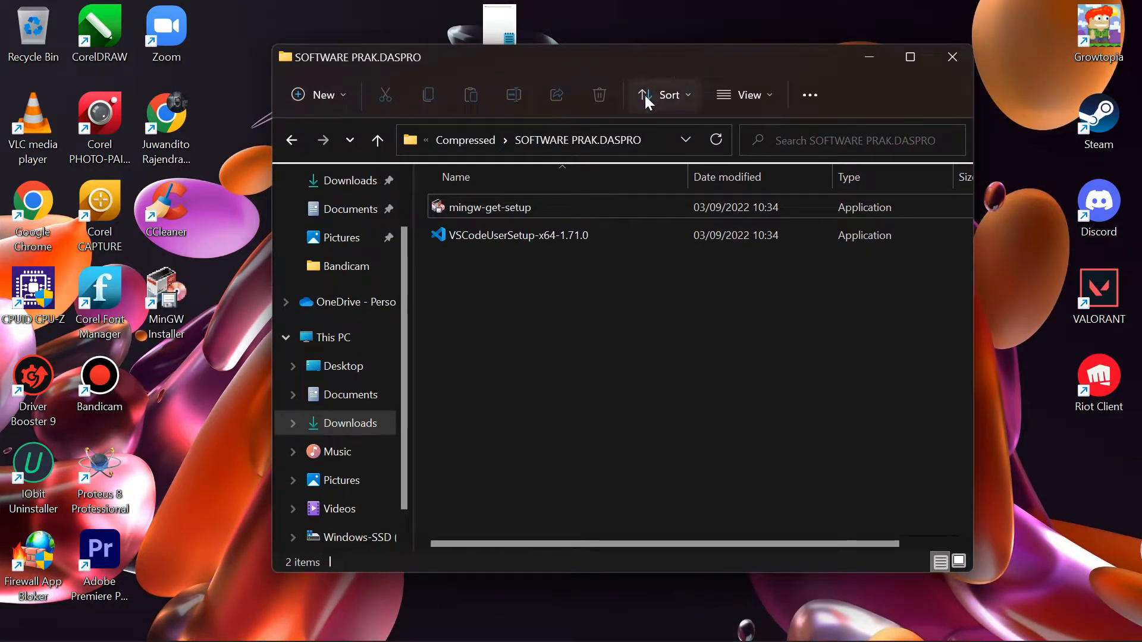
pyautogui.click(599, 274)
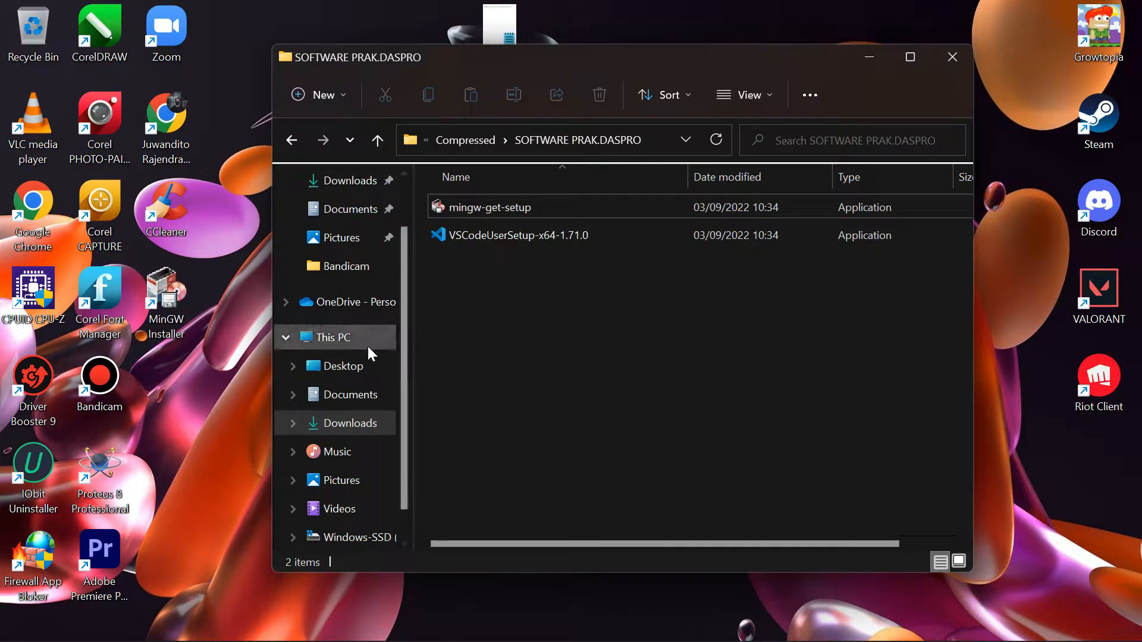
pyautogui.click(388, 334)
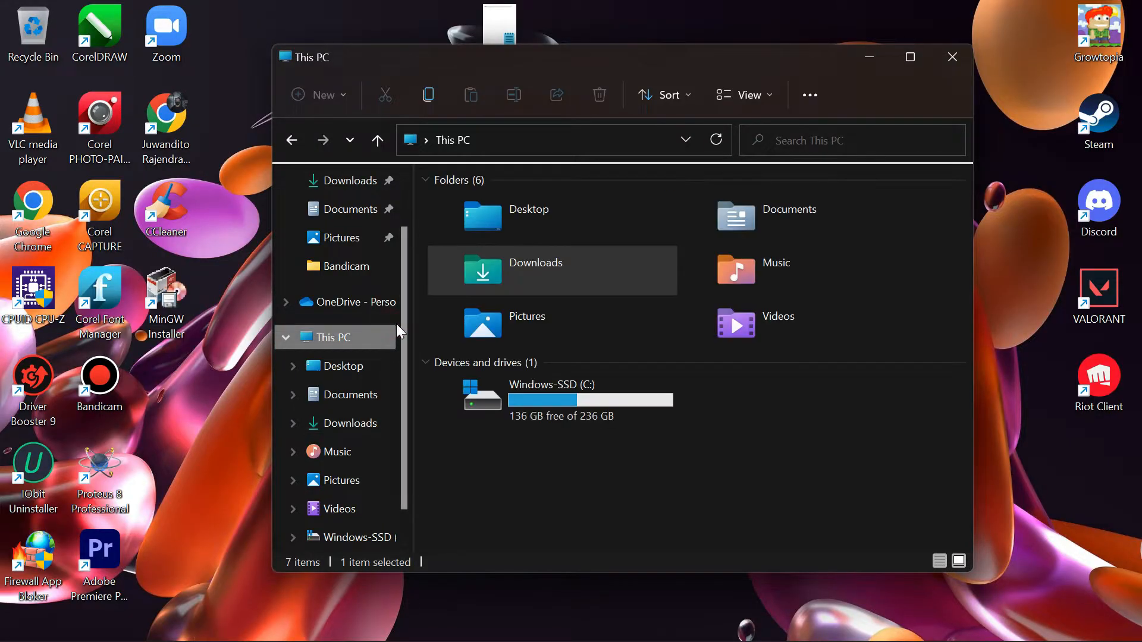
pyautogui.doubleClick(601, 401)
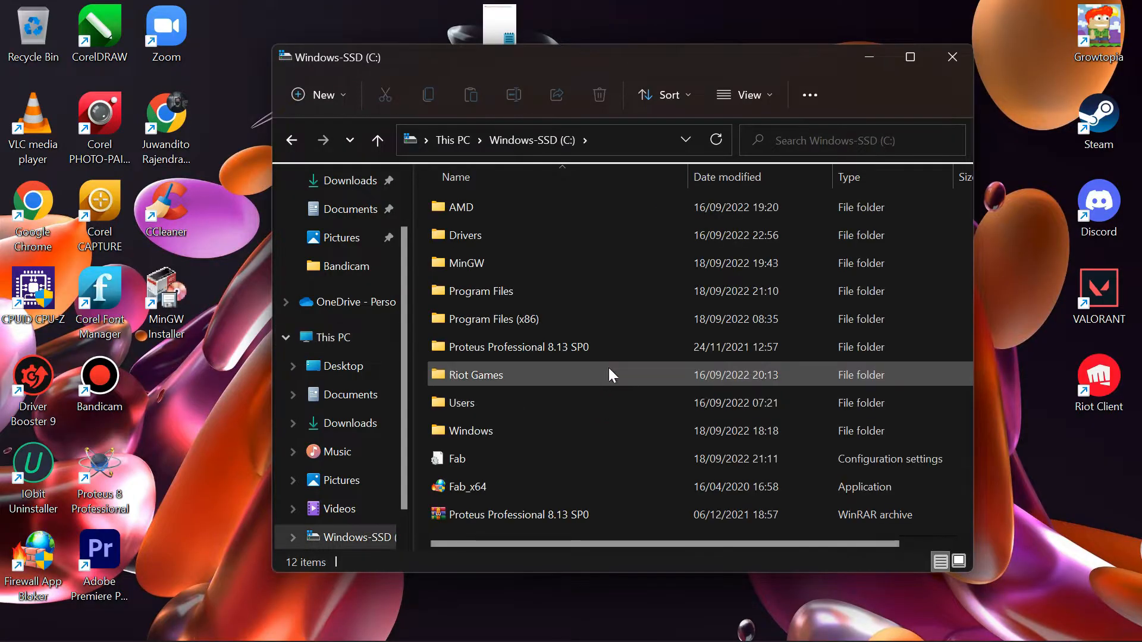
pyautogui.doubleClick(548, 260)
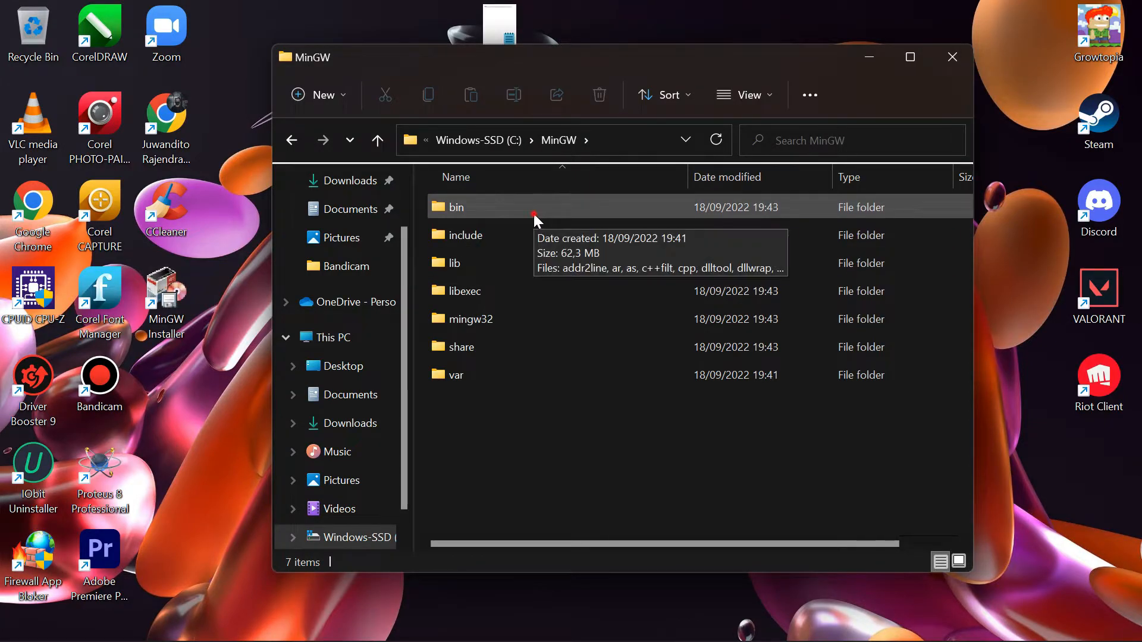
# Open the bin folder inside MinGW, copy its path C:\MinGW\bin, and minimize the File Explorer window
pyautogui.doubleClick(534, 213)
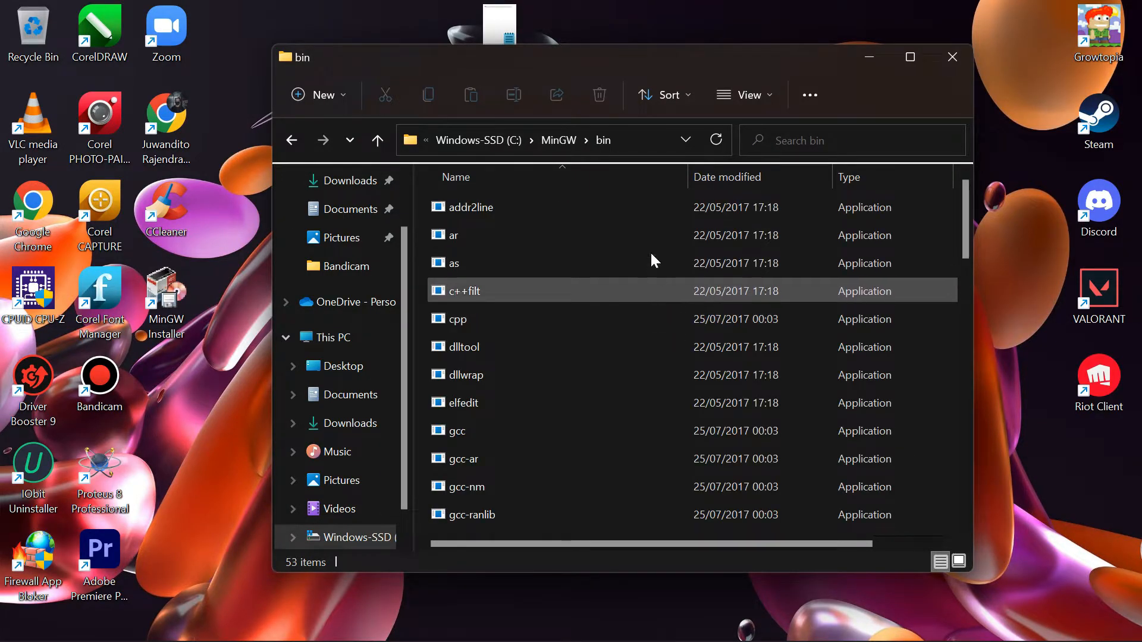
pyautogui.click(620, 138)
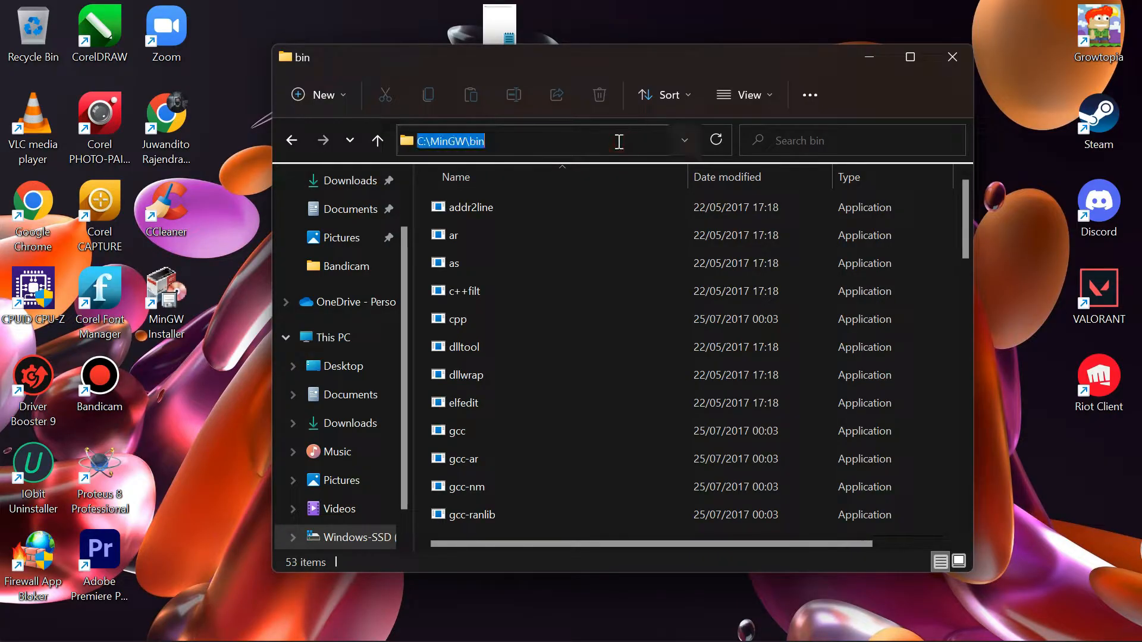
pyautogui.moveTo(503, 138); pyautogui.dragTo(415, 140)
pyautogui.rightClick(425, 143)
pyautogui.click(501, 203)
pyautogui.click(530, 144)
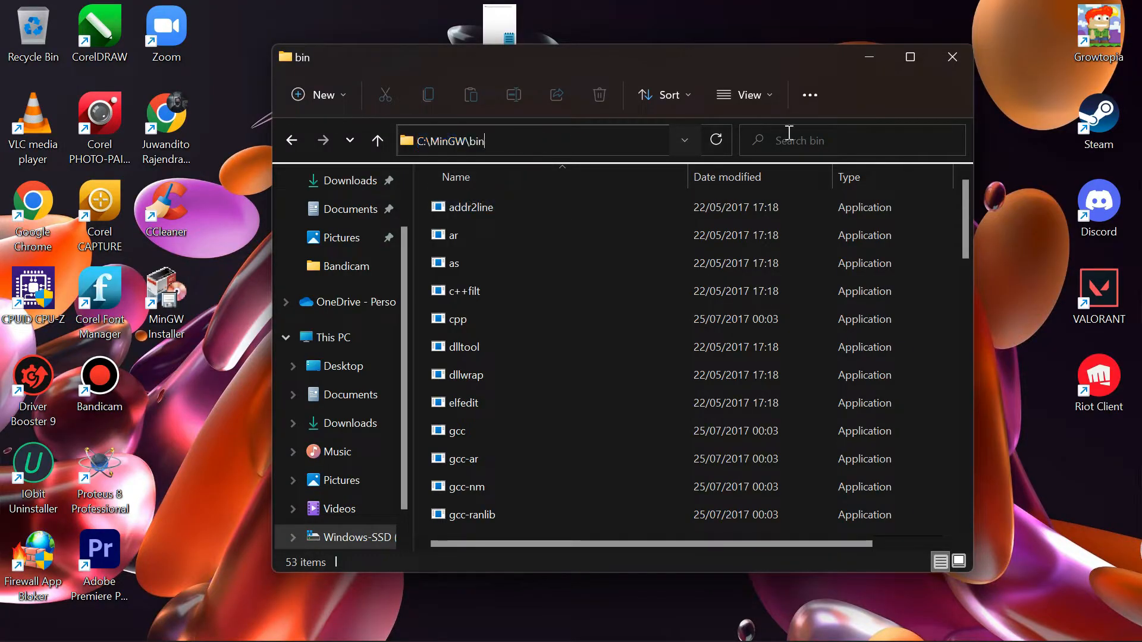
pyautogui.click(869, 57)
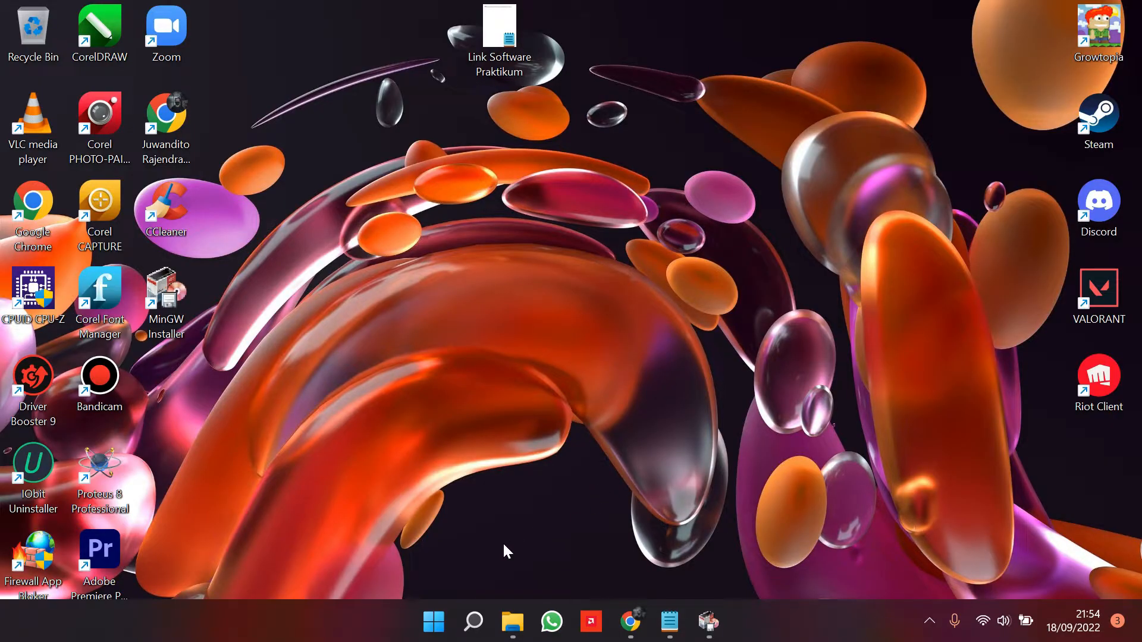
pyautogui.click(428, 636)
pyautogui.click(611, 285)
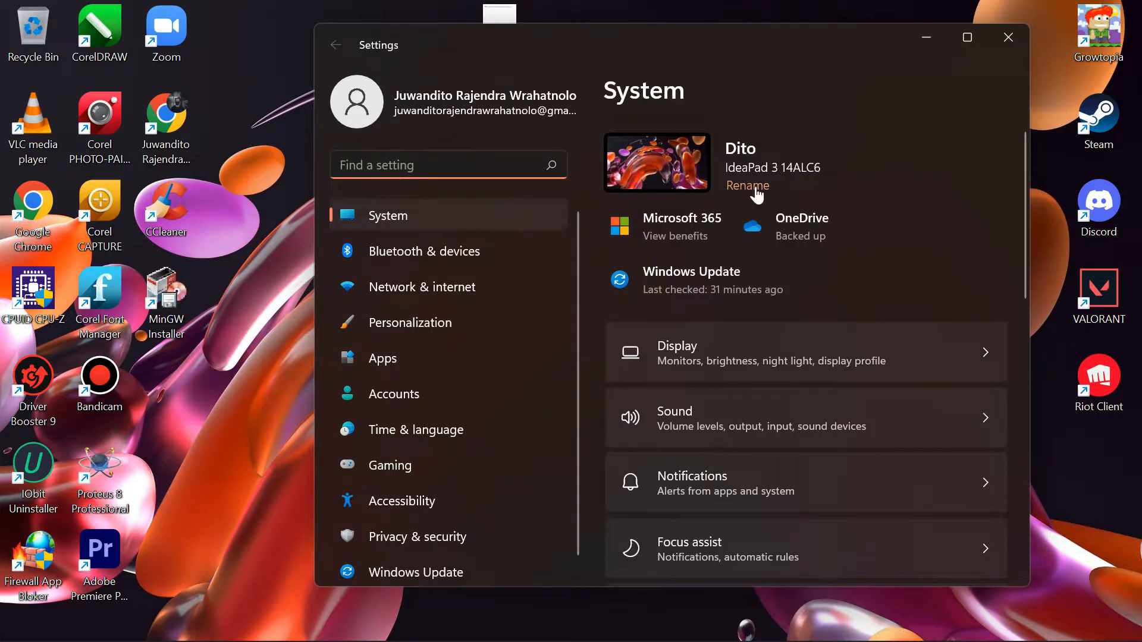
pyautogui.click(1006, 39)
# Open Control Panel and go through System and Security to the System page
pyautogui.click(473, 621)
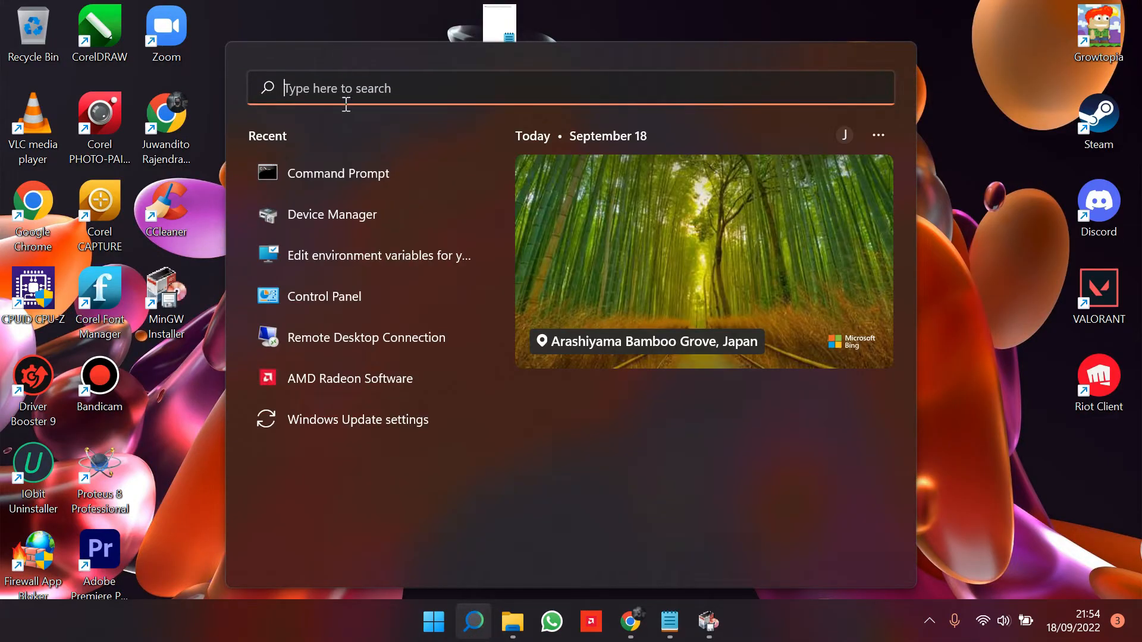
pyautogui.click(385, 295)
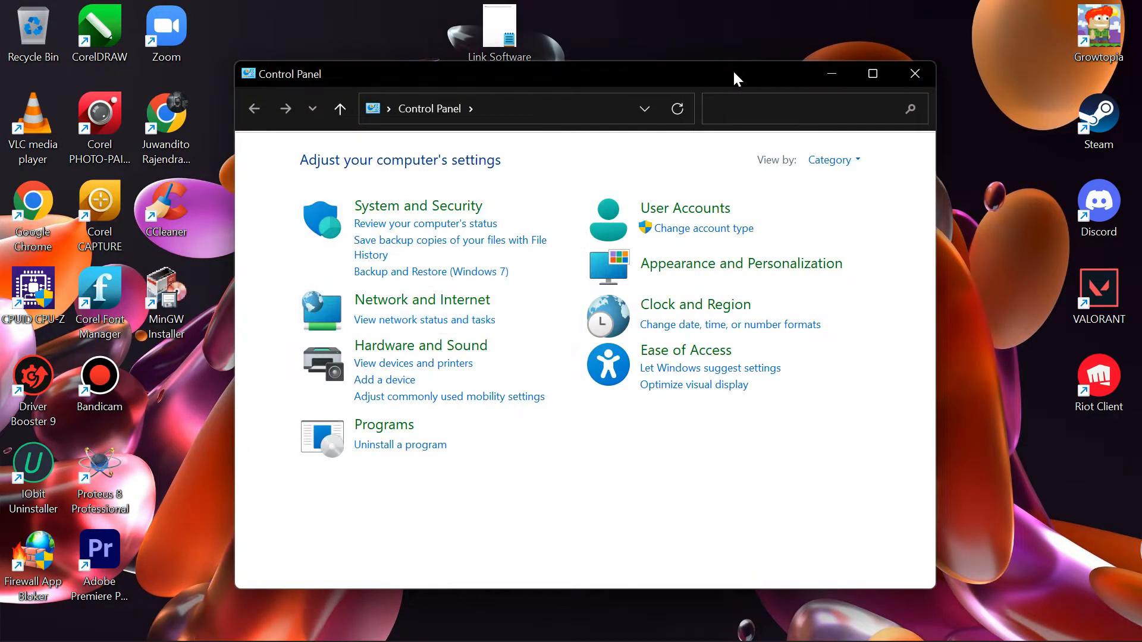
pyautogui.click(457, 205)
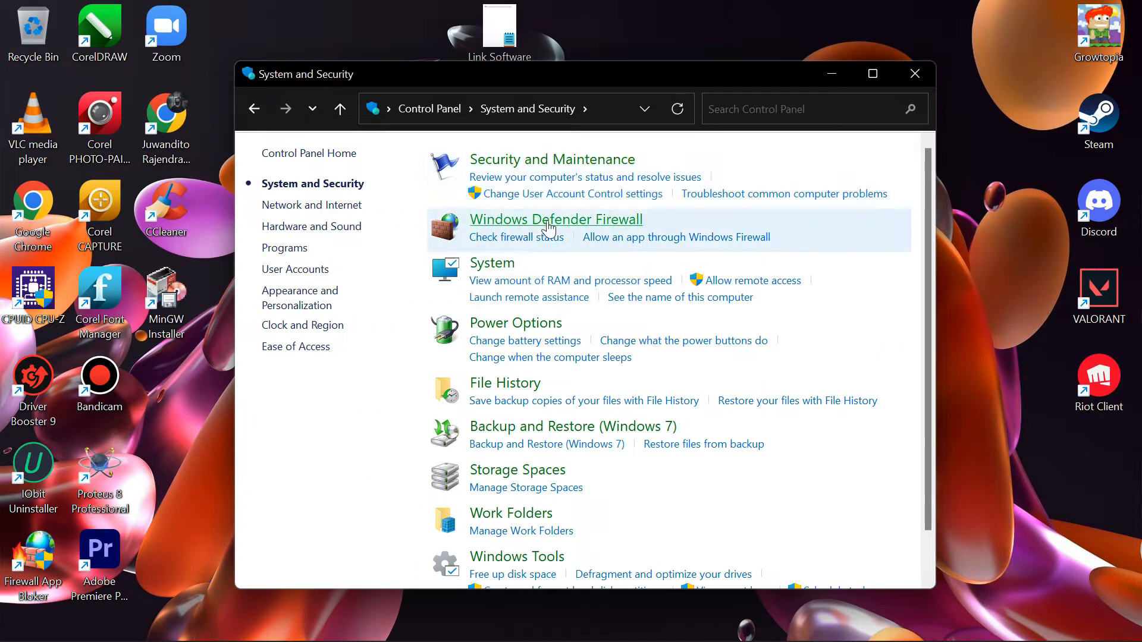
pyautogui.click(496, 264)
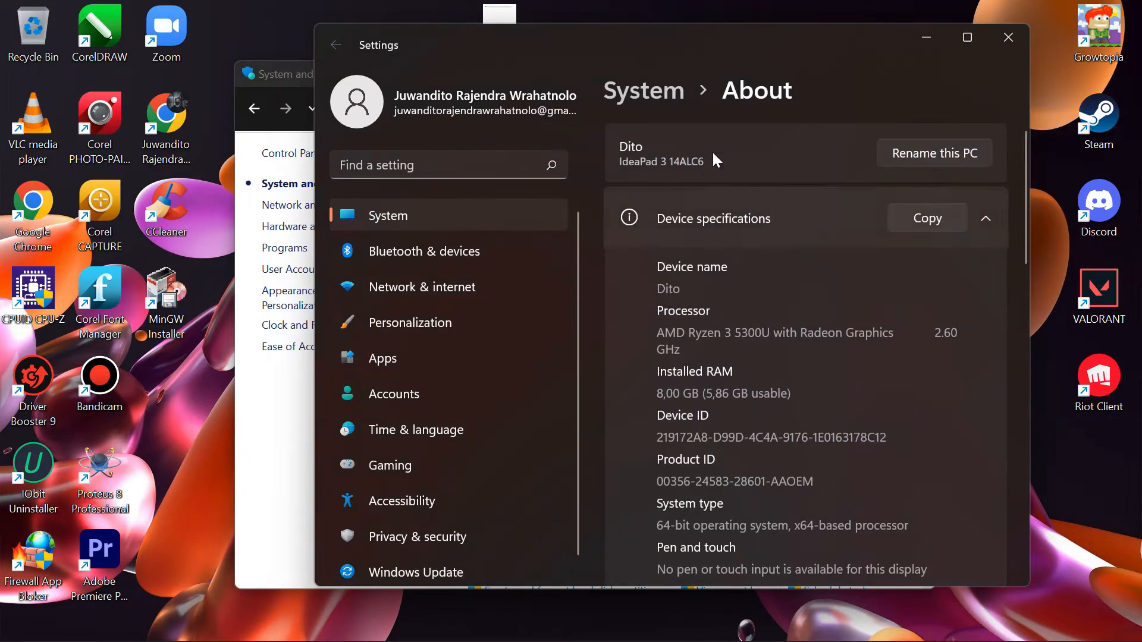
# Open the Environment Variables dialog from the advanced system settings linked on the About page
pyautogui.scroll(-5, 802, 316)
pyautogui.scroll(-2, 802, 321)
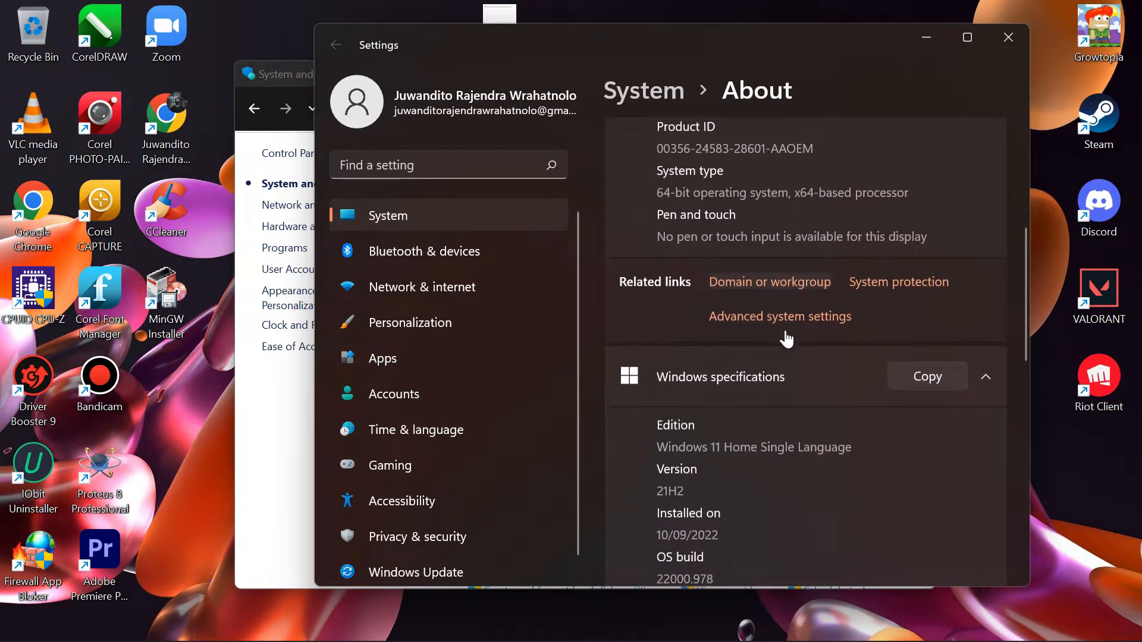
pyautogui.click(815, 300)
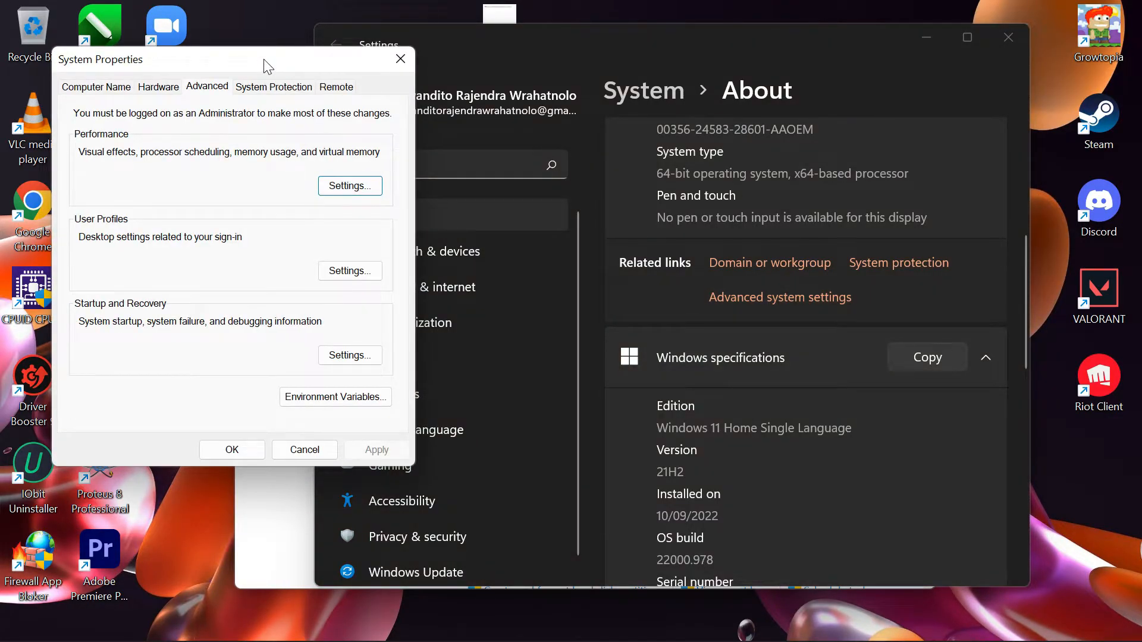
pyautogui.moveTo(263, 59); pyautogui.dragTo(667, 121)
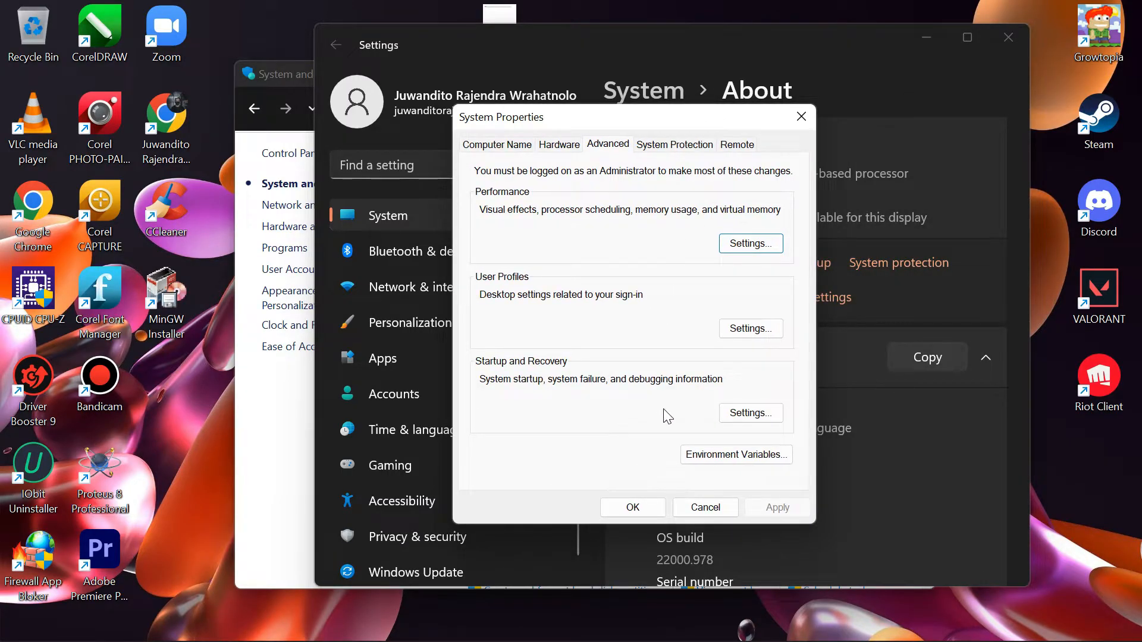
pyautogui.click(720, 456)
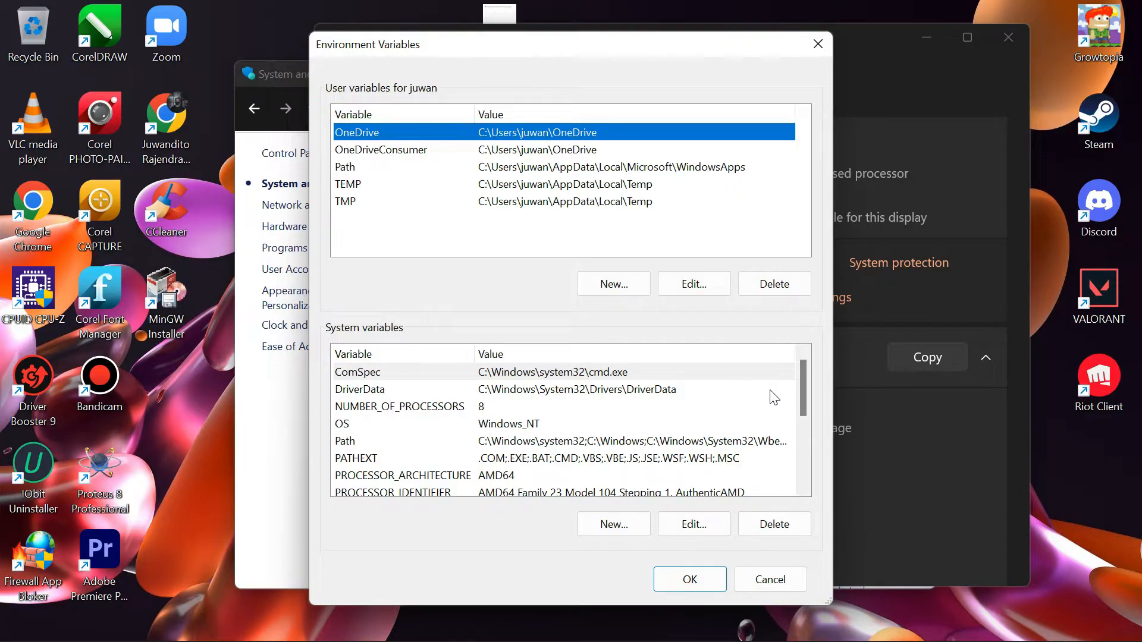
# Add C:\MinGW\bin as a new entry to the Path variable under System variables
pyautogui.click(354, 443)
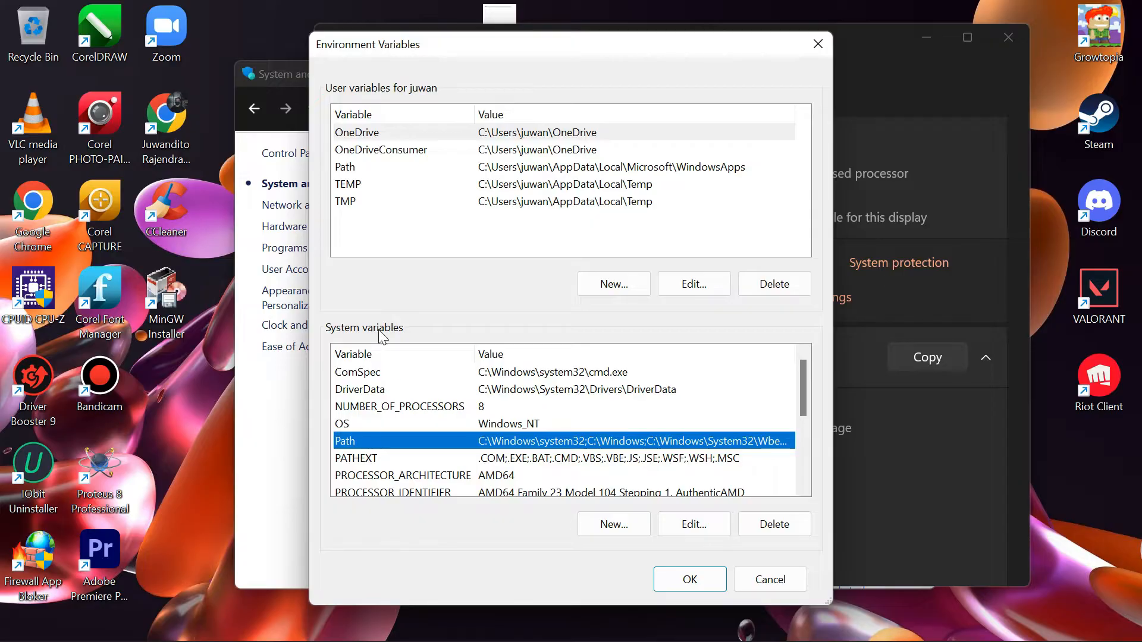
pyautogui.click(698, 526)
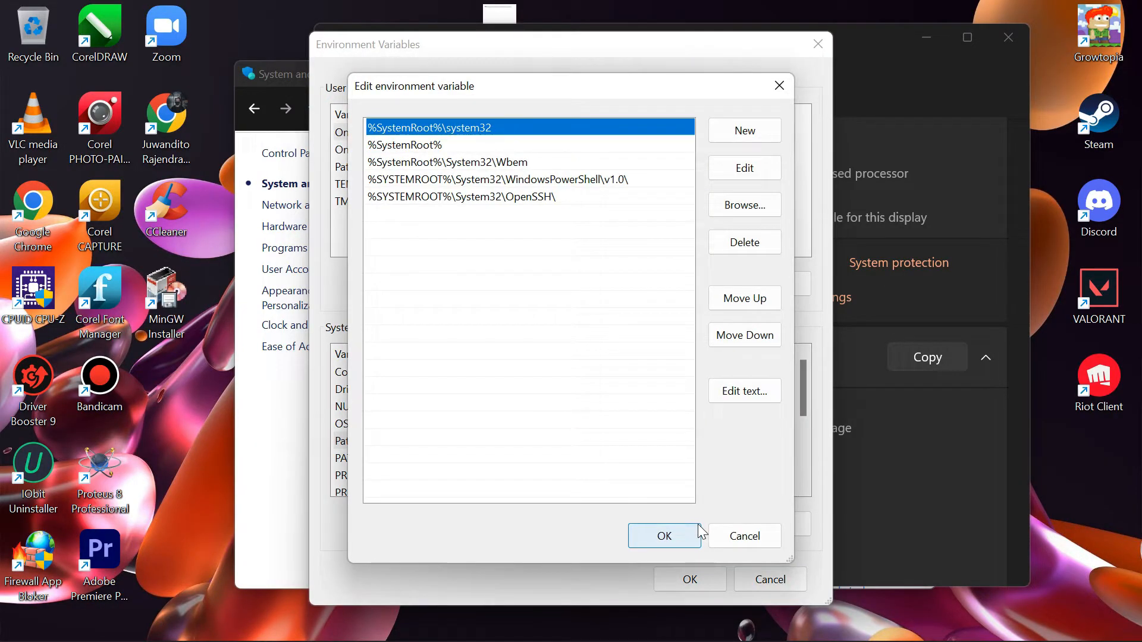
pyautogui.click(557, 392)
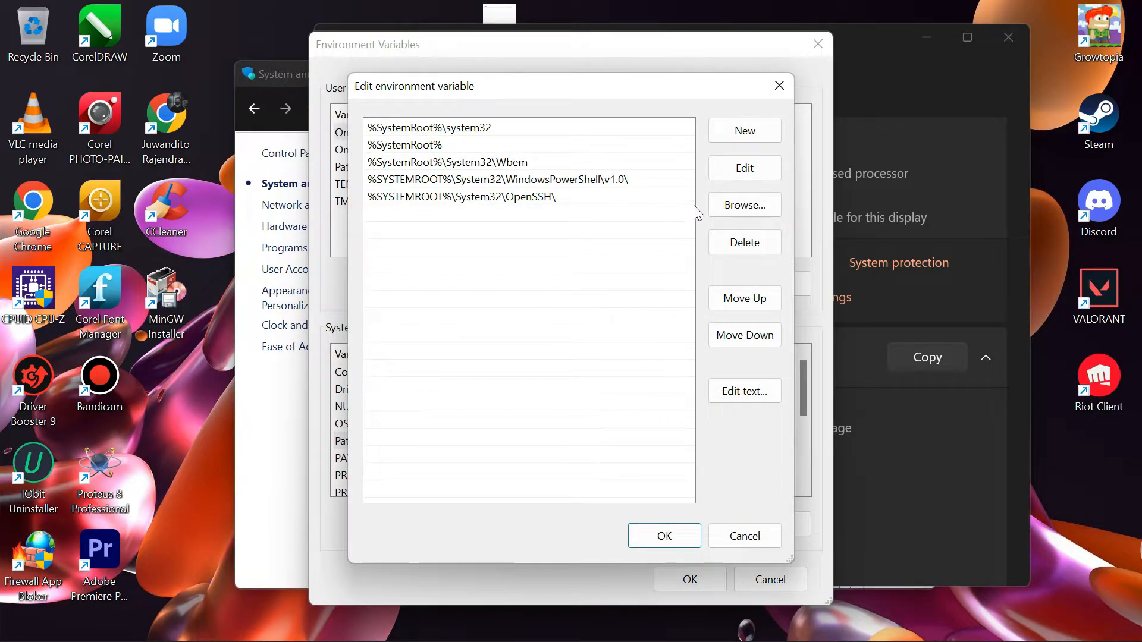
pyautogui.click(751, 137)
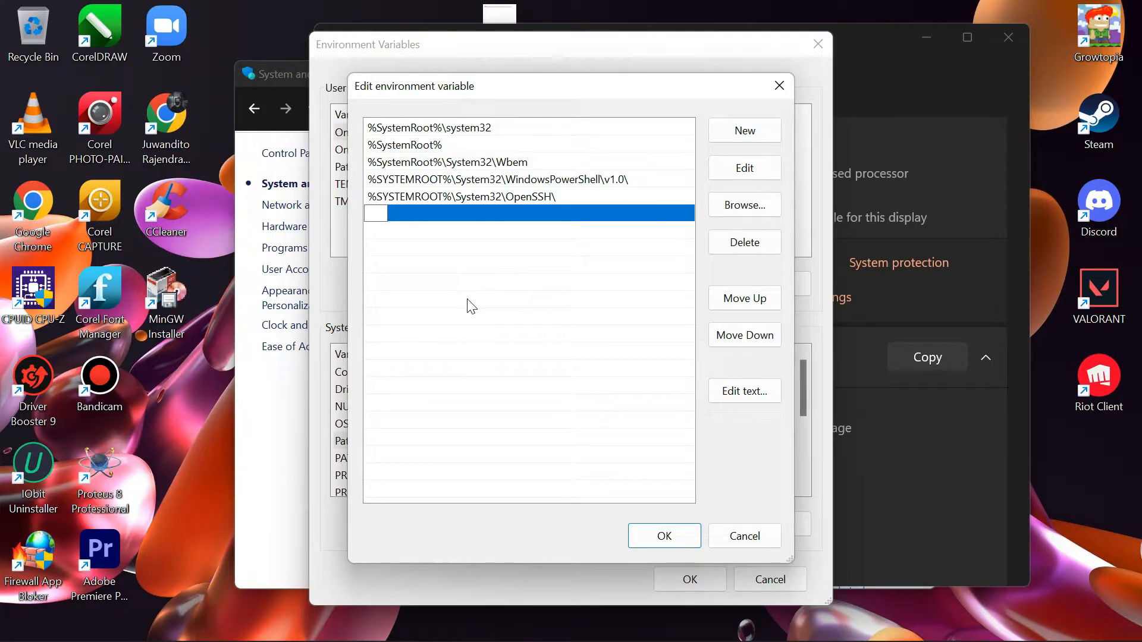
pyautogui.hotkey('ctrl', 'v')
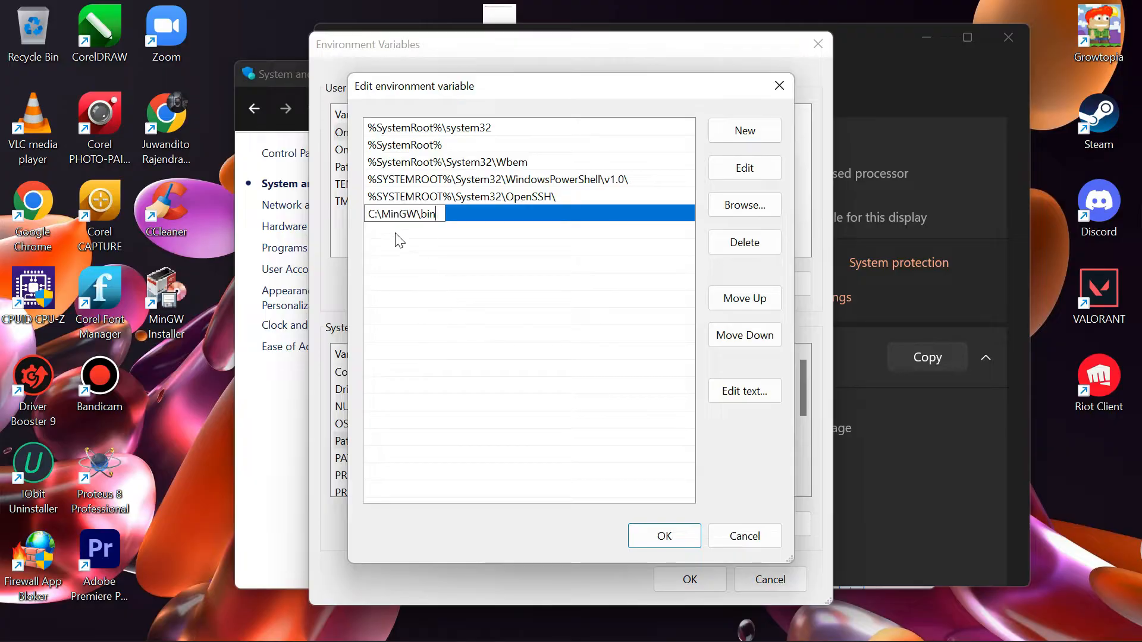
pyautogui.click(510, 303)
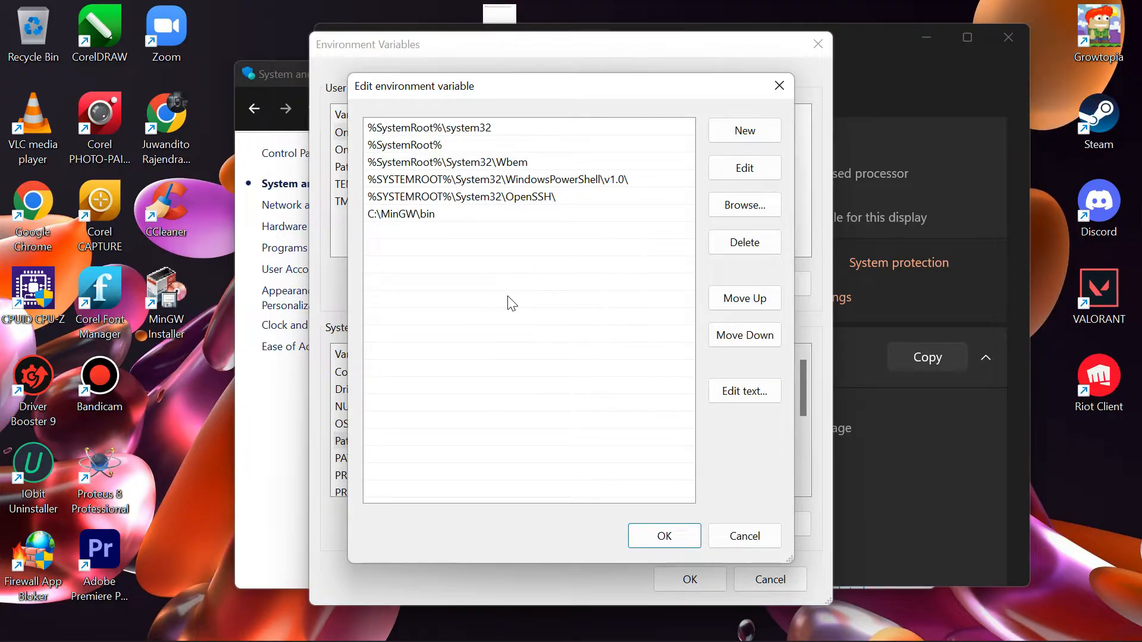
# Accept the changes in all open environment variable and System Properties dialogs, and minimize the Settings and Control Panel windows
pyautogui.click(681, 533)
pyautogui.click(685, 579)
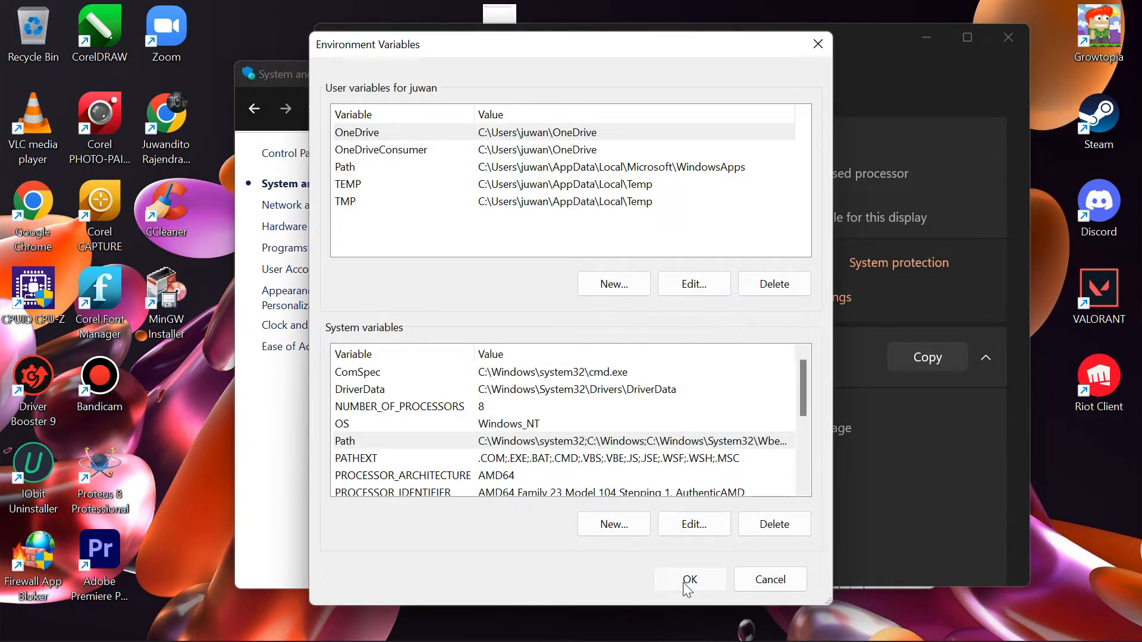
pyautogui.click(633, 507)
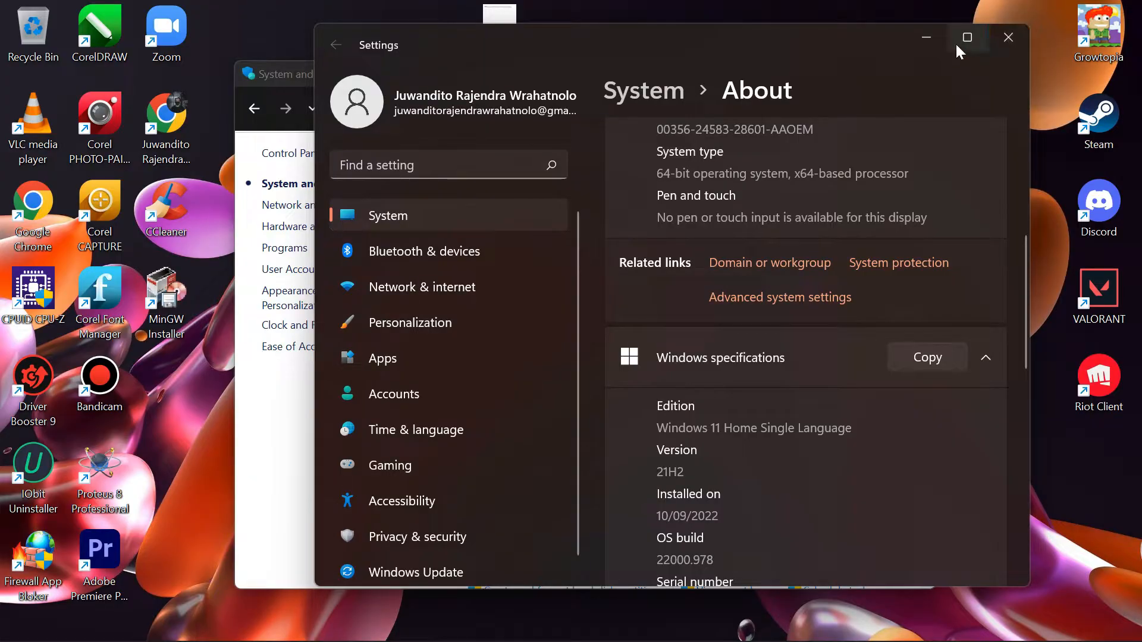
pyautogui.click(933, 37)
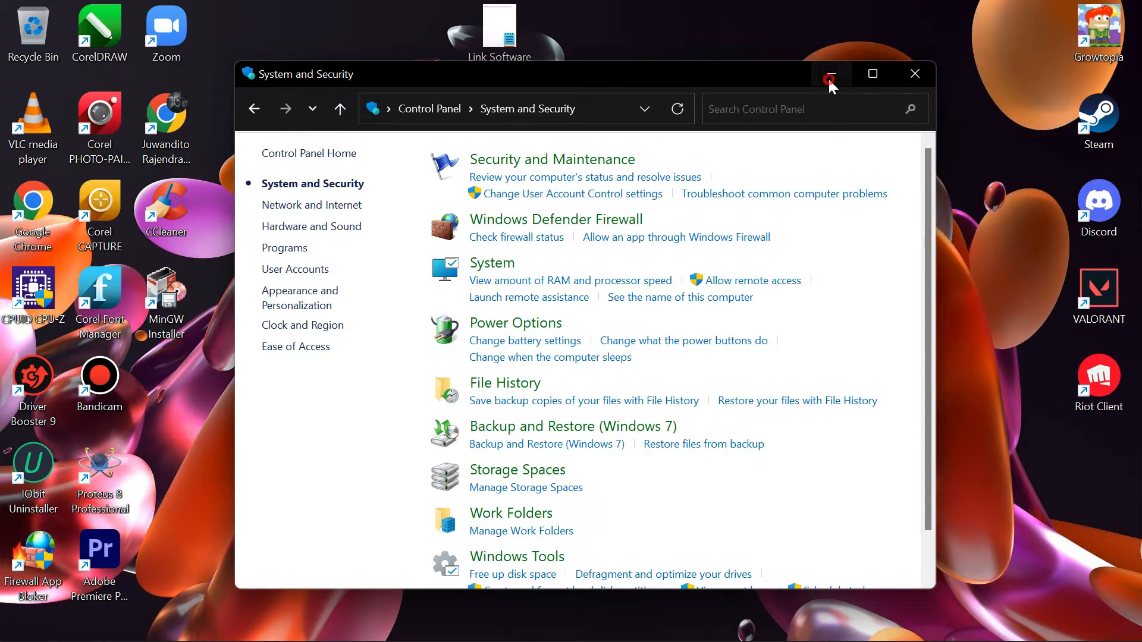
pyautogui.click(830, 80)
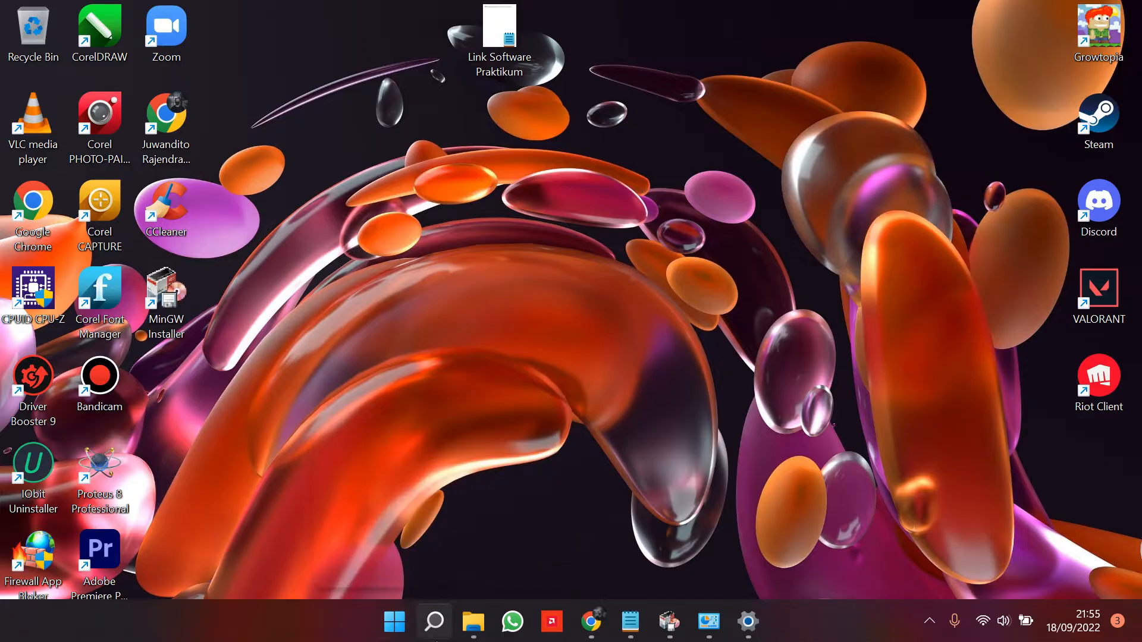
# Open Command Prompt, check the compiler with gcc --version, and close the window
pyautogui.click(434, 622)
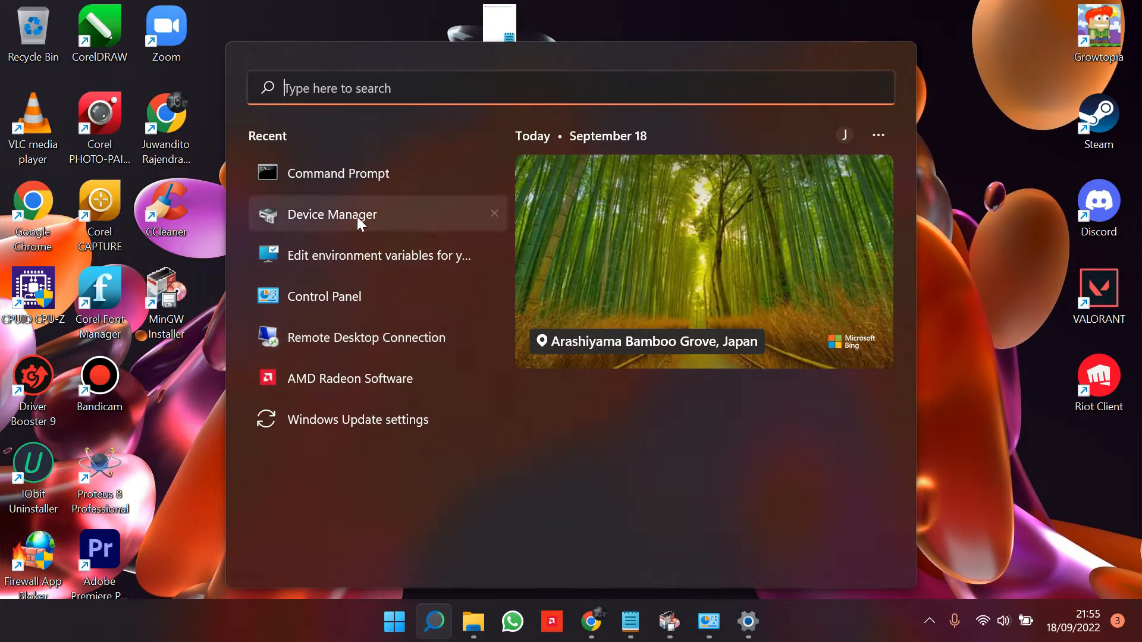
pyautogui.click(369, 178)
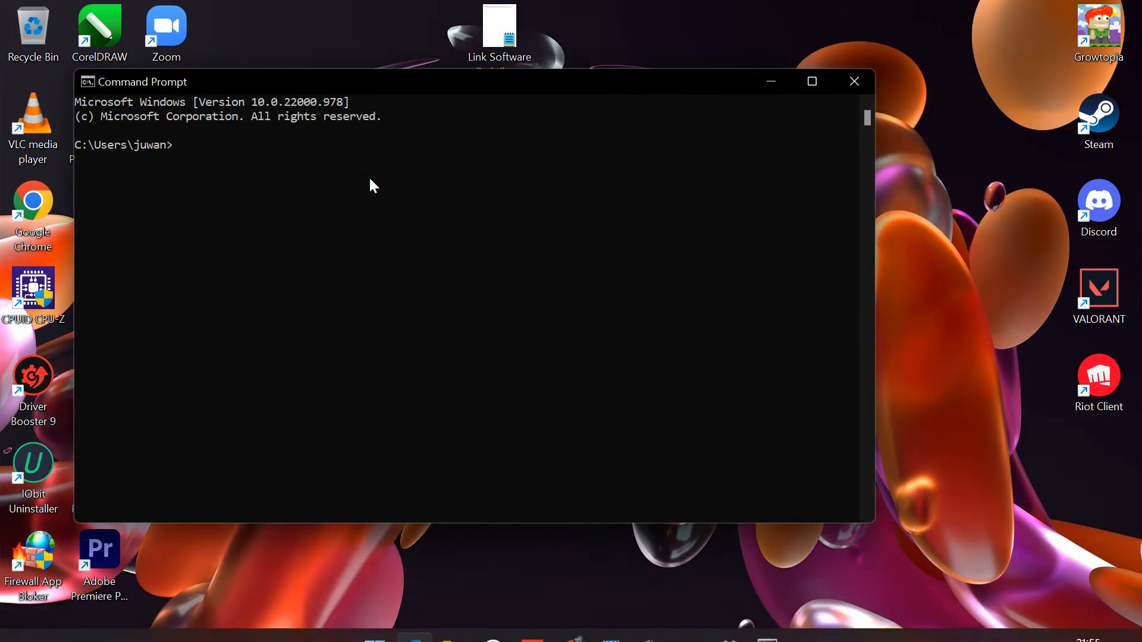
pyautogui.moveTo(486, 80); pyautogui.dragTo(667, 129)
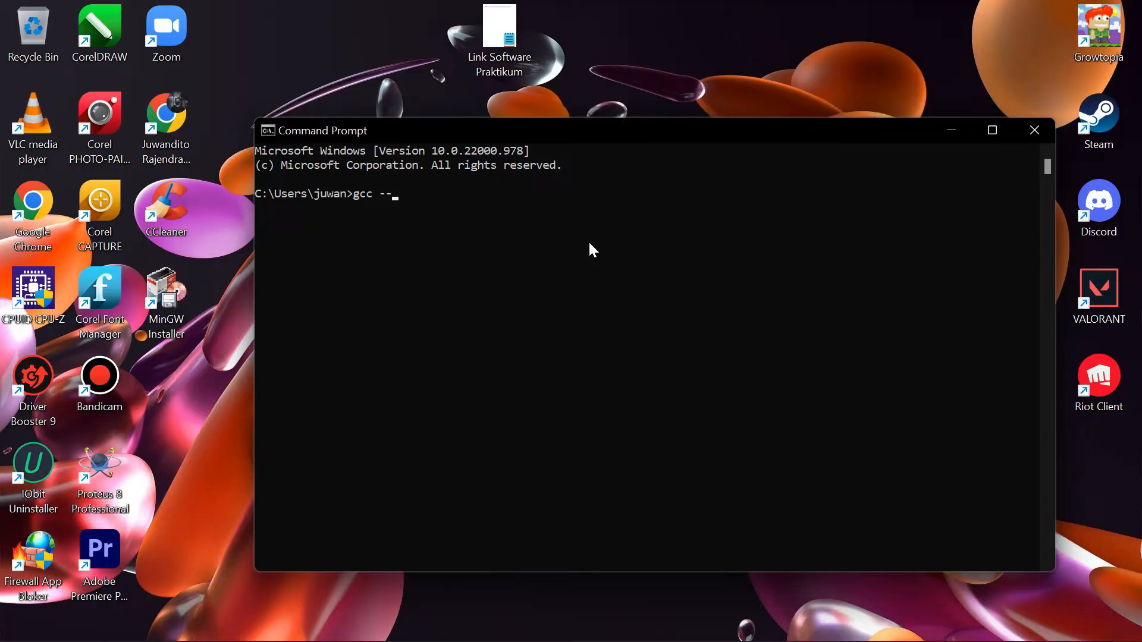
pyautogui.write('gcc --version')
pyautogui.press('Return')
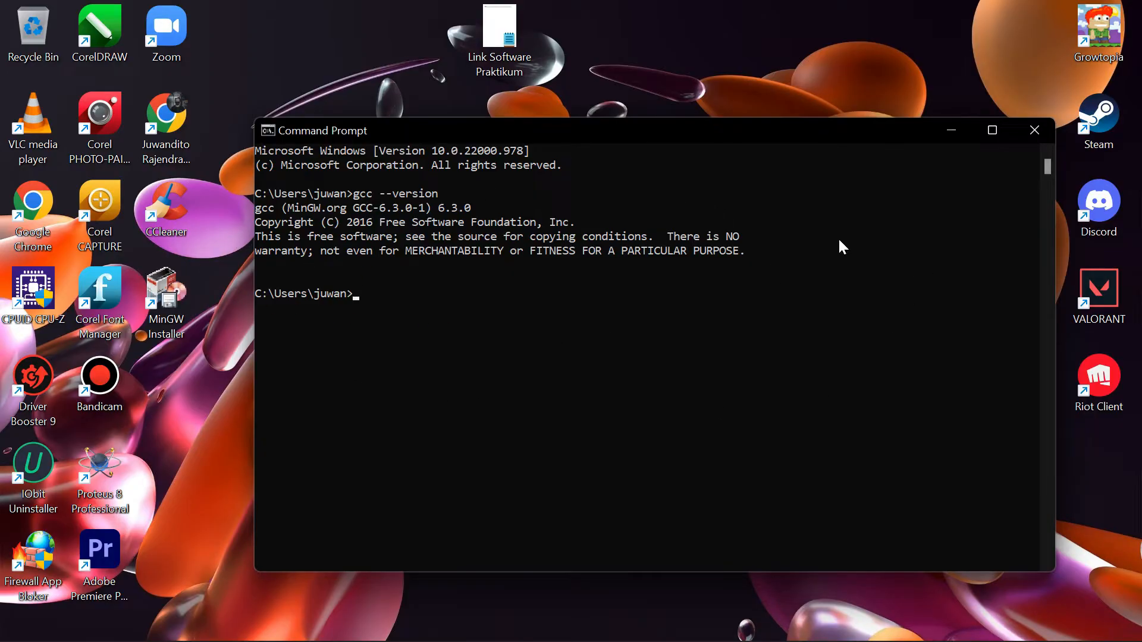
pyautogui.click(1034, 130)
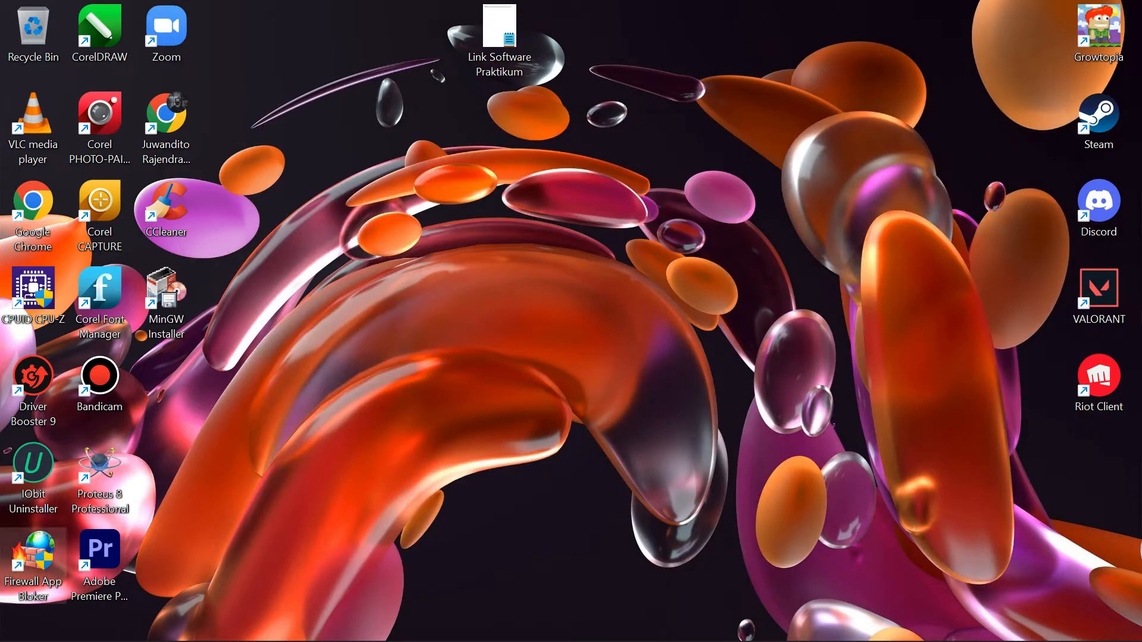
# Switch to File Explorer and launch VSCodeUserSetup-x64-1.71.0 from the SOFTWARE PRAK.DASPRO folder in Downloads > Compressed
pyautogui.click(472, 634)
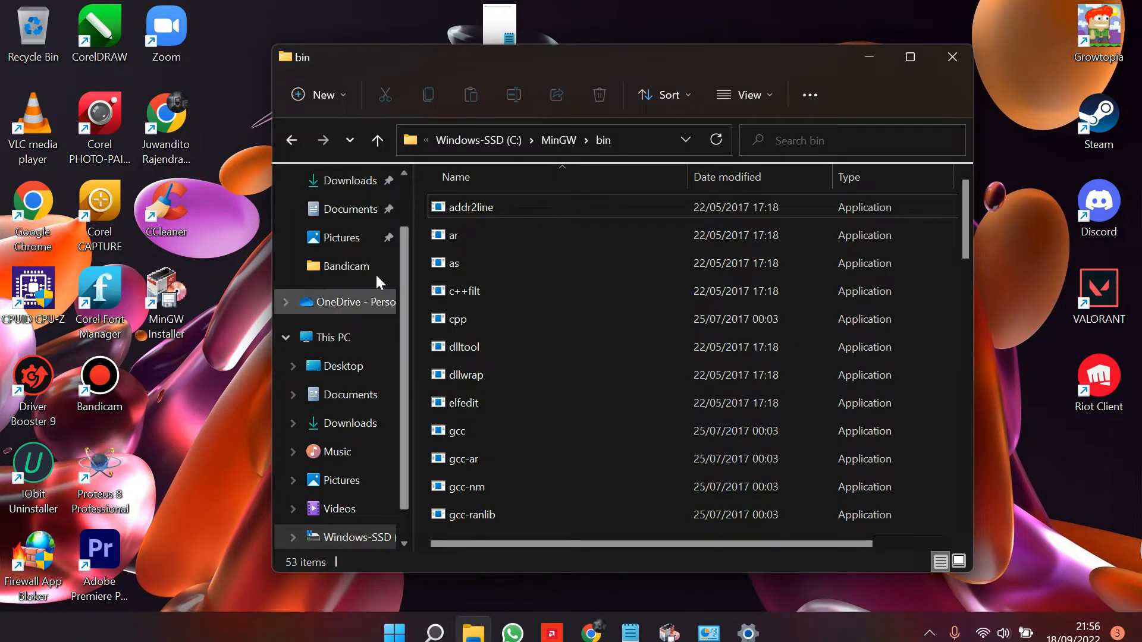
pyautogui.click(357, 186)
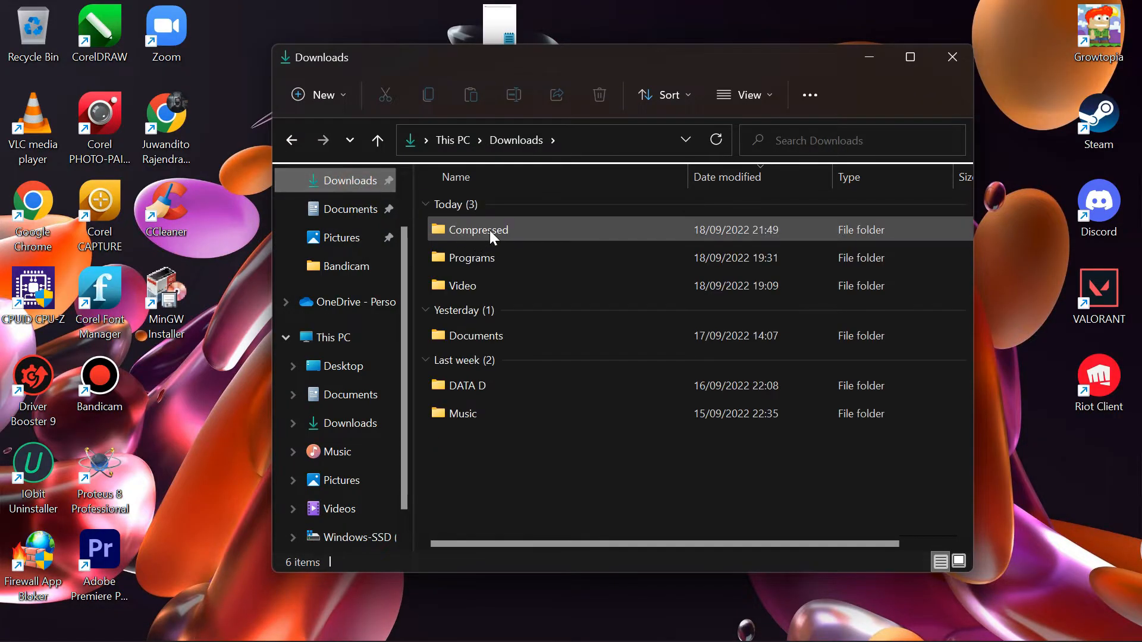
pyautogui.doubleClick(490, 231)
pyautogui.doubleClick(535, 215)
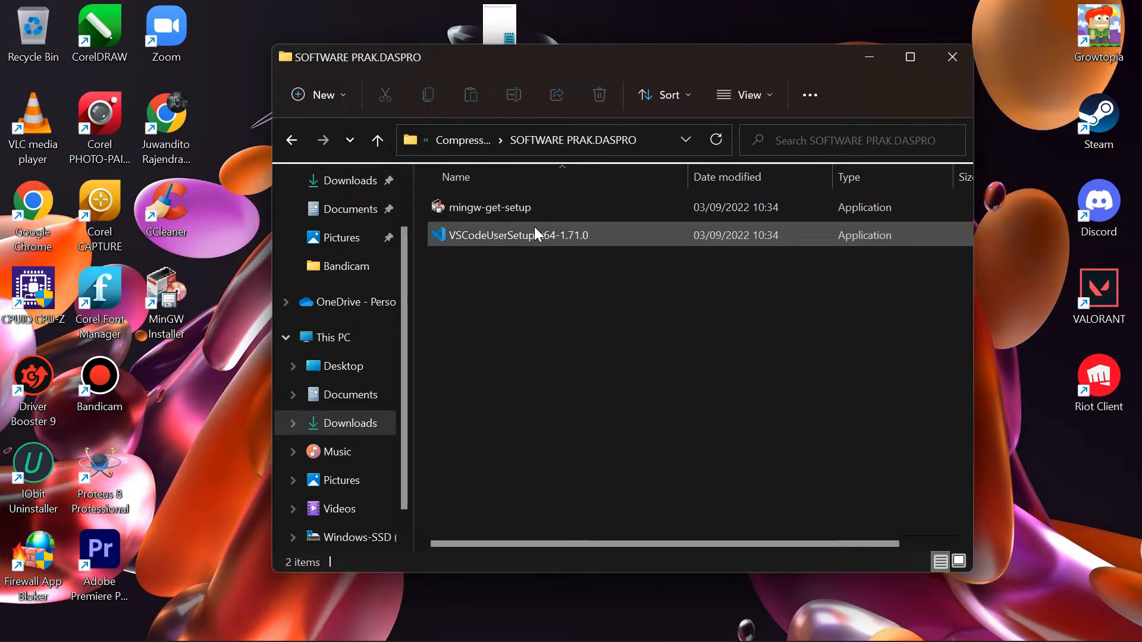
pyautogui.click(641, 238)
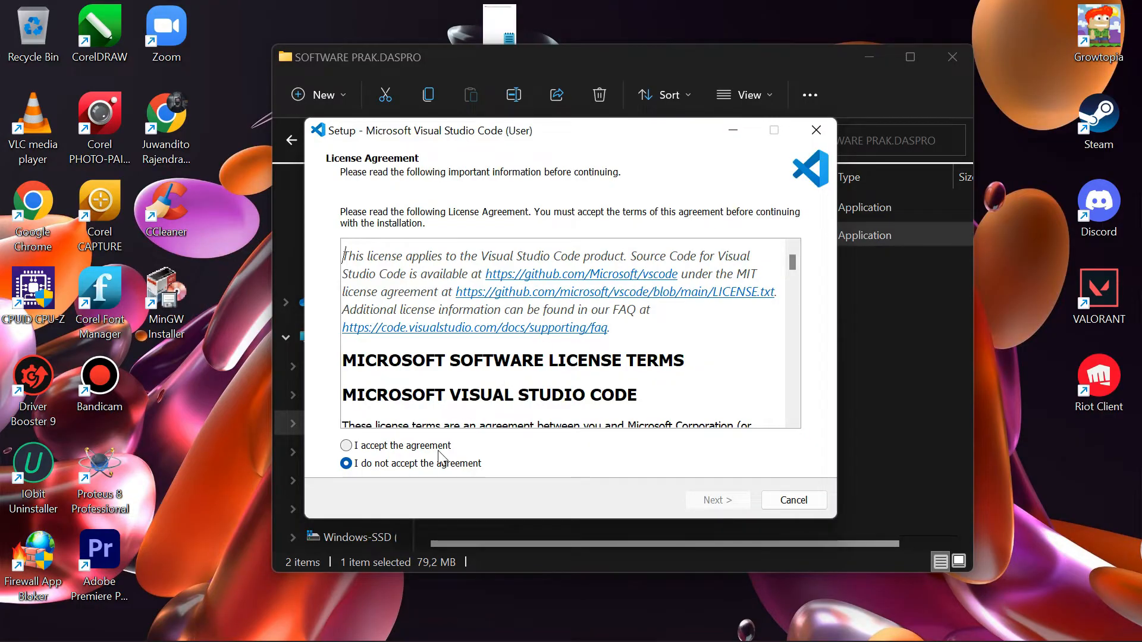
# Accept the license agreement and install Visual Studio Code in the default folder, with a desktop icon as an additional task
pyautogui.click(423, 446)
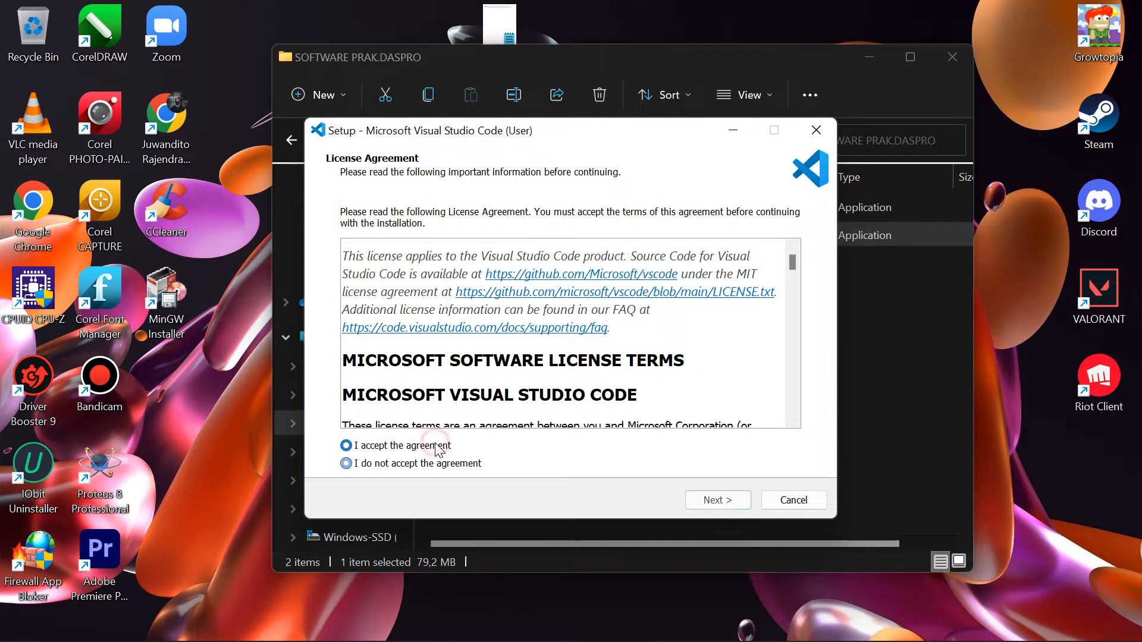
pyautogui.click(718, 500)
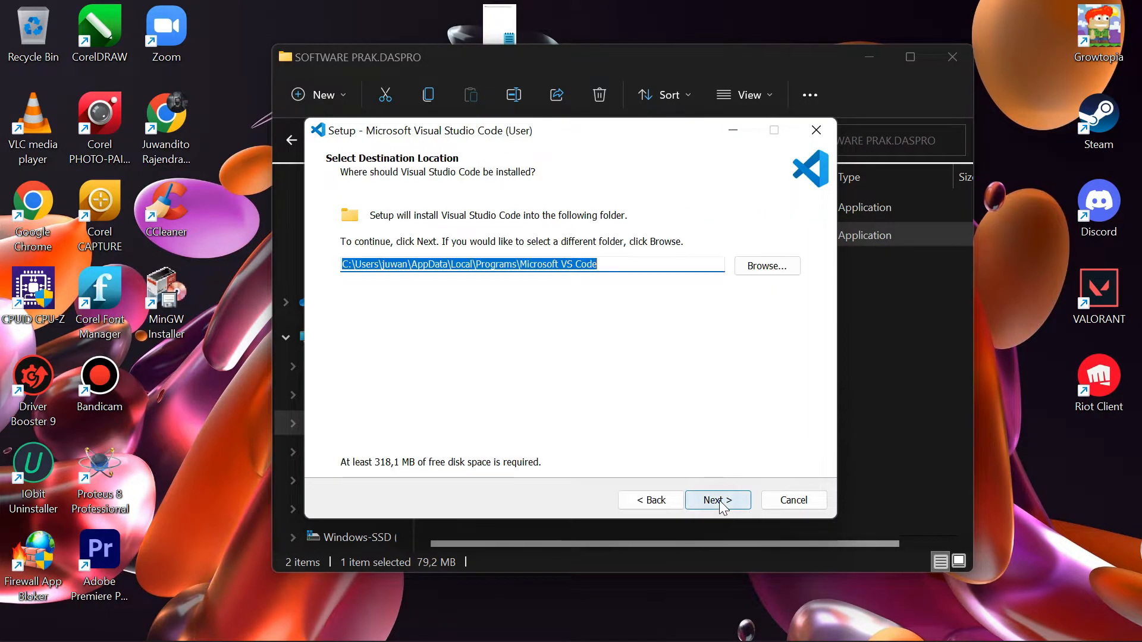
pyautogui.click(718, 500)
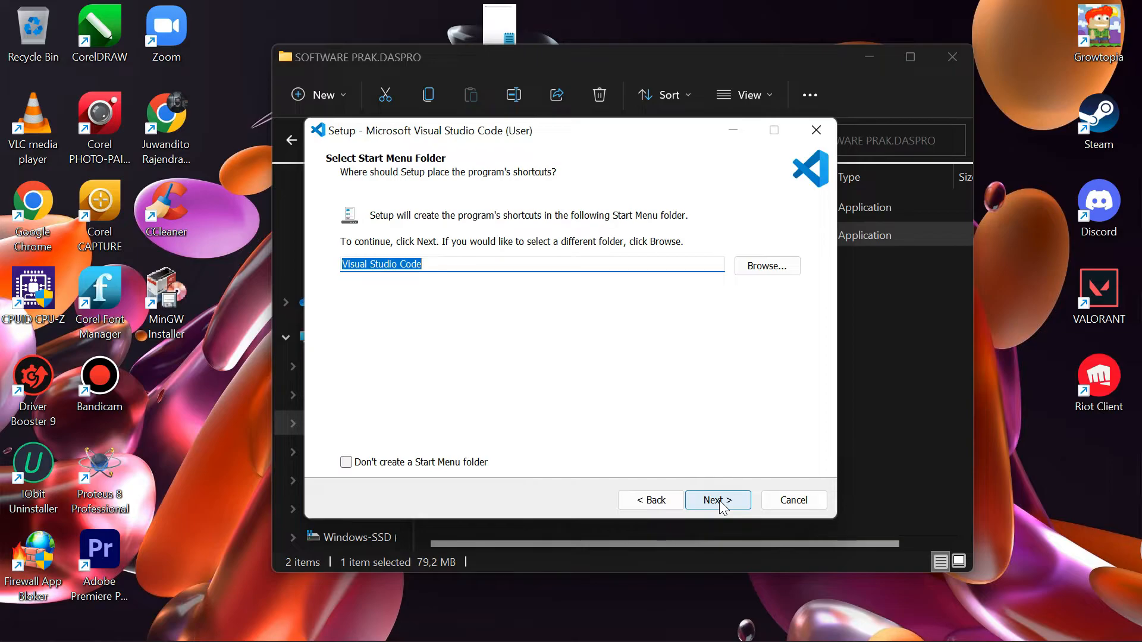
pyautogui.click(719, 501)
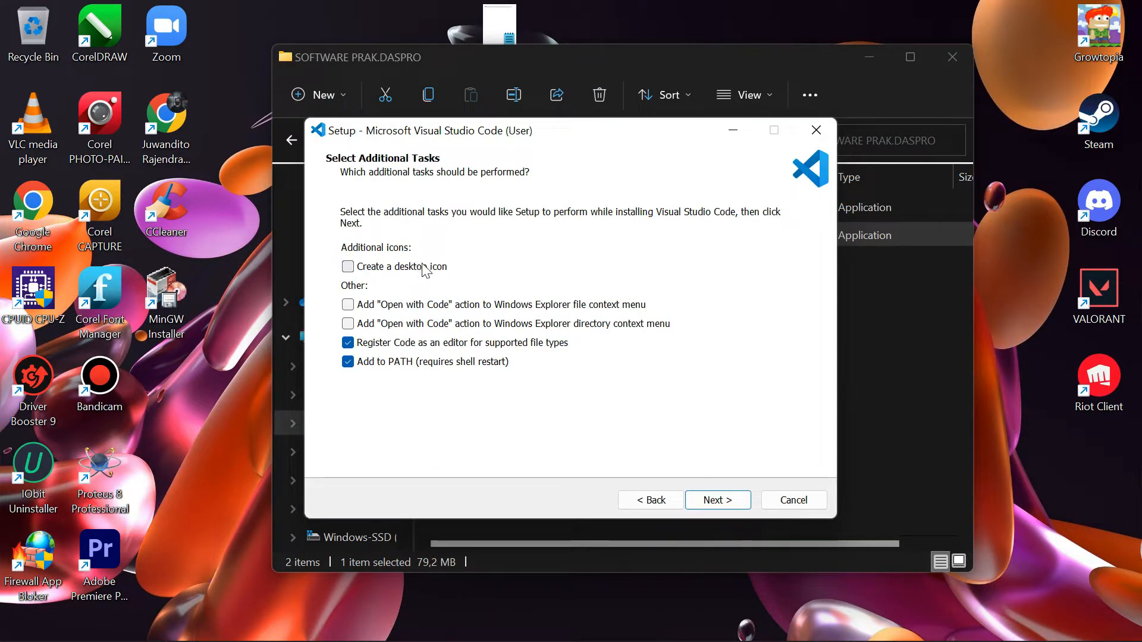
pyautogui.click(442, 270)
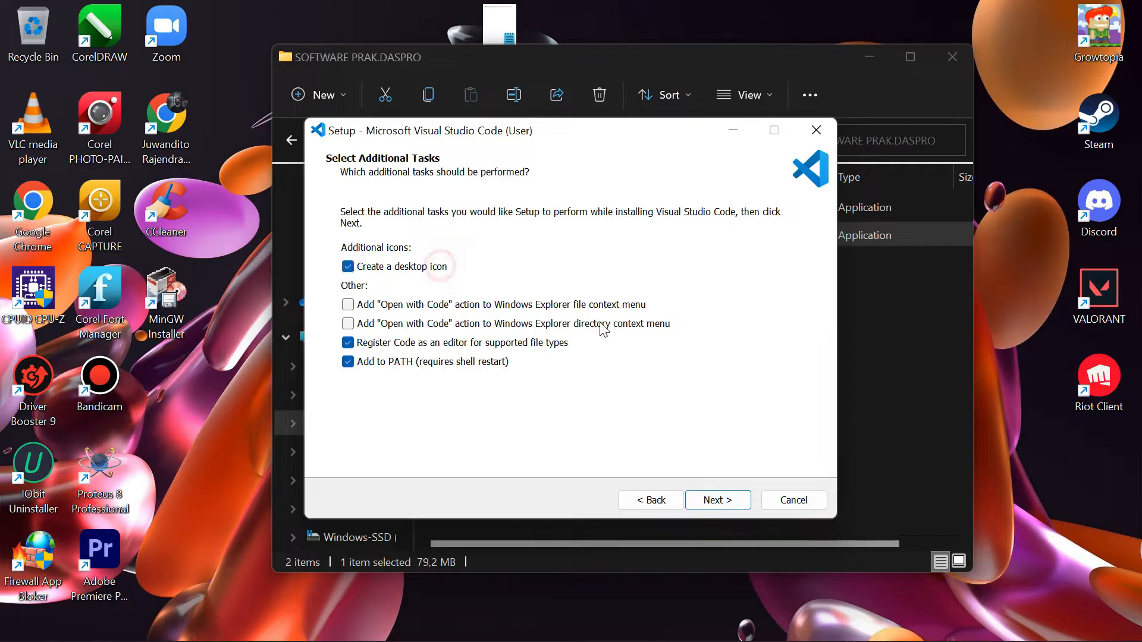
pyautogui.click(726, 503)
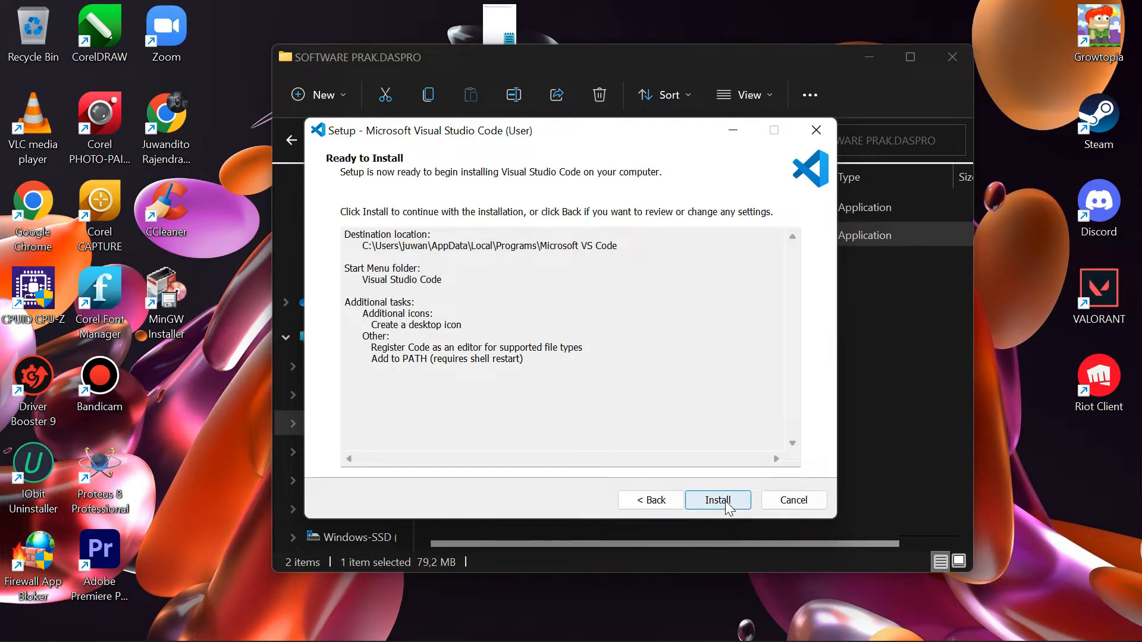
pyautogui.click(726, 502)
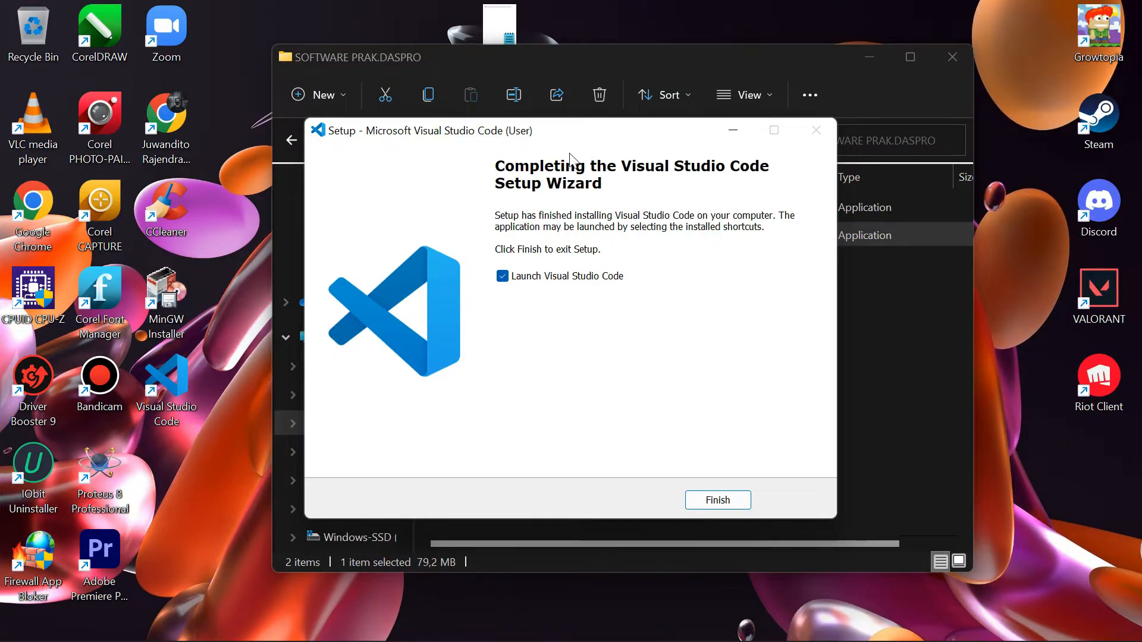
# Finish the setup wizard without launching Visual Studio Code and minimize the SOFTWARE PRAK.DASPRO folder window
pyautogui.click(574, 282)
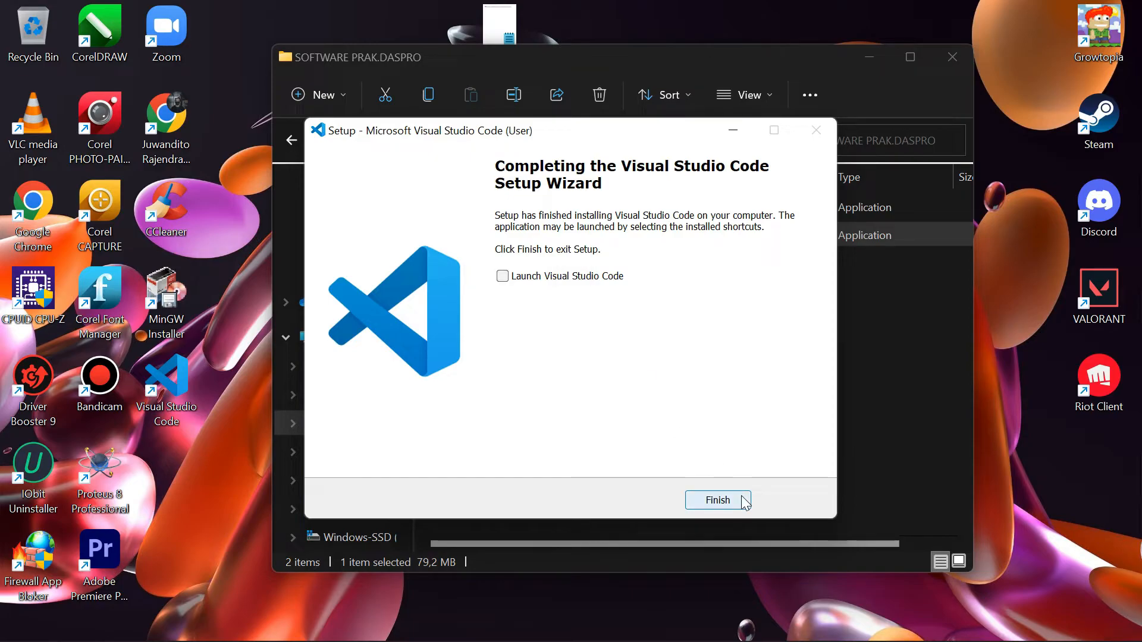
pyautogui.click(718, 500)
pyautogui.click(869, 57)
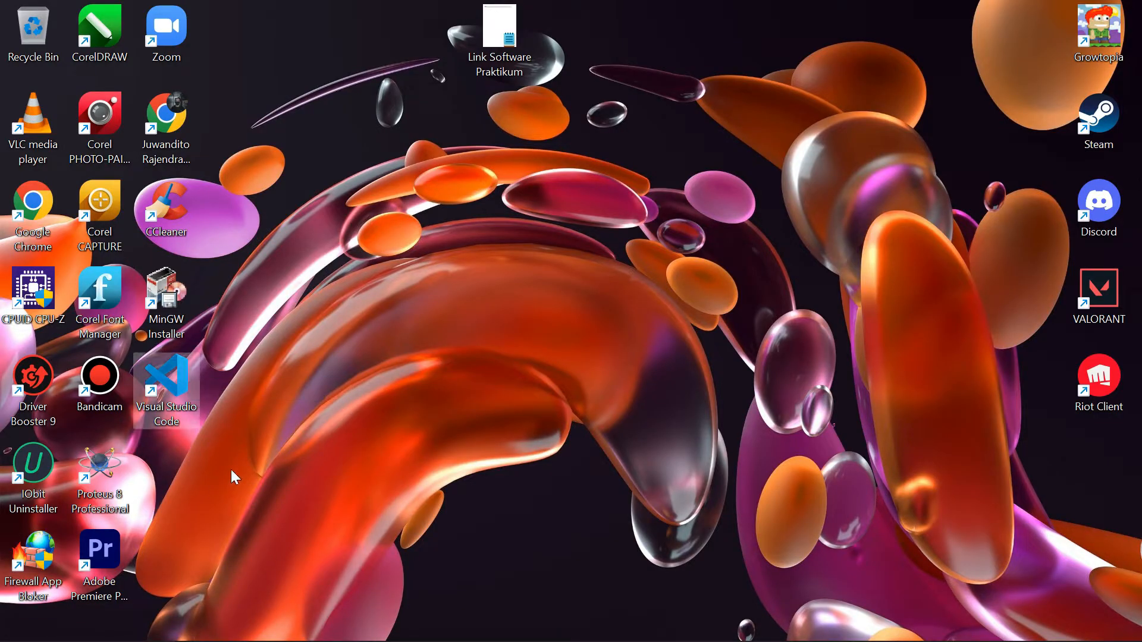
# Set the Visual Studio Code desktop shortcut to run as administrator in its advanced properties and apply the change
pyautogui.doubleClick(178, 385)
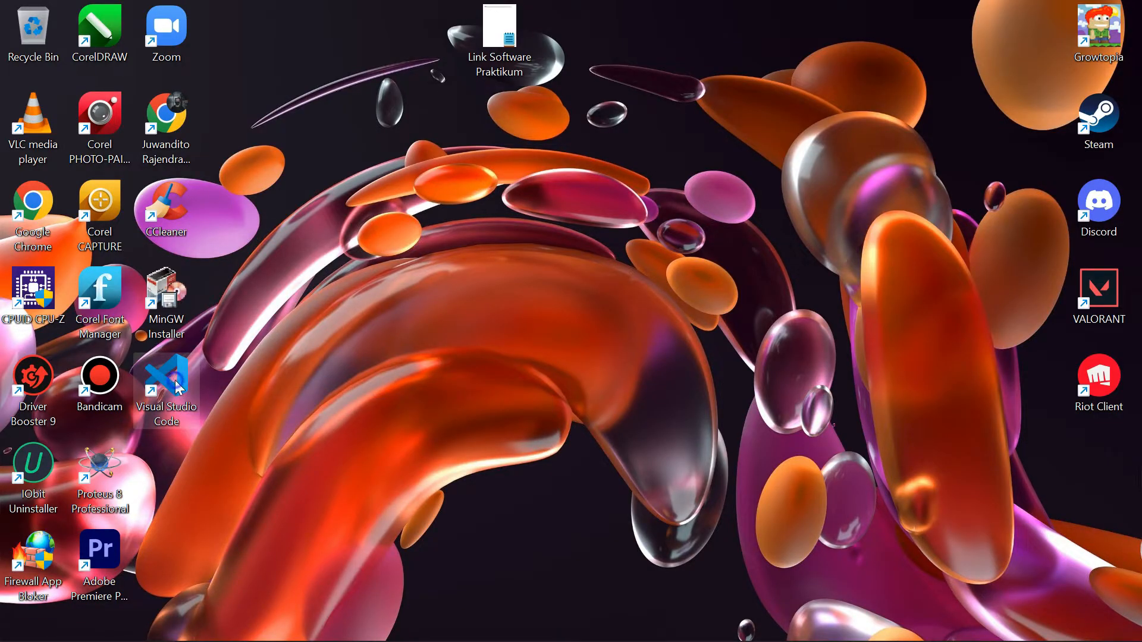
pyautogui.rightClick(177, 387)
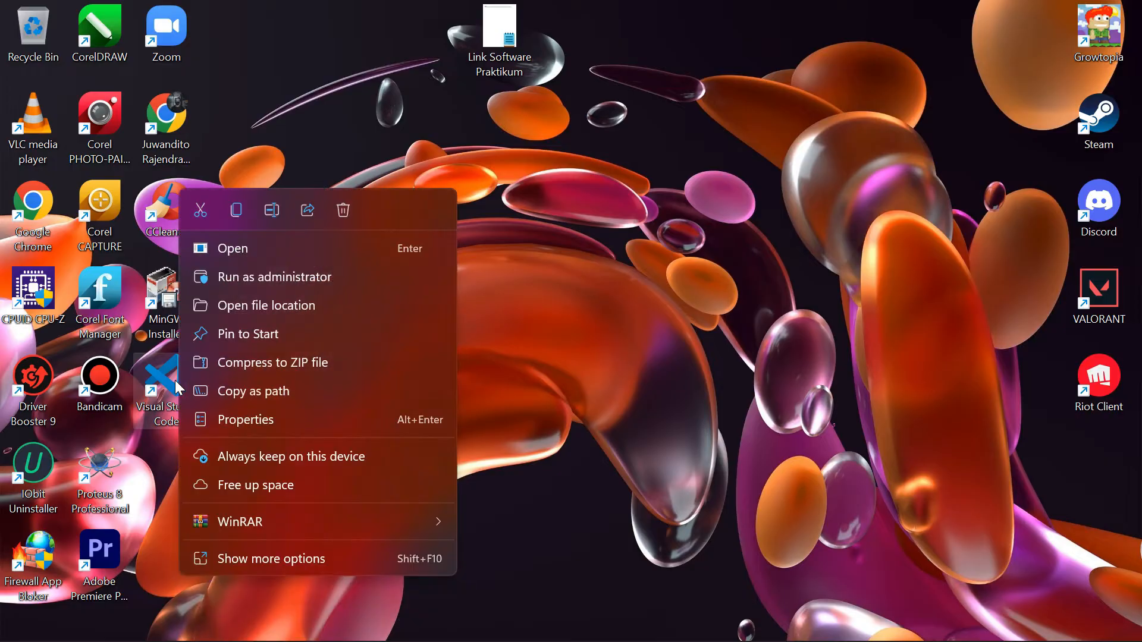
pyautogui.click(276, 419)
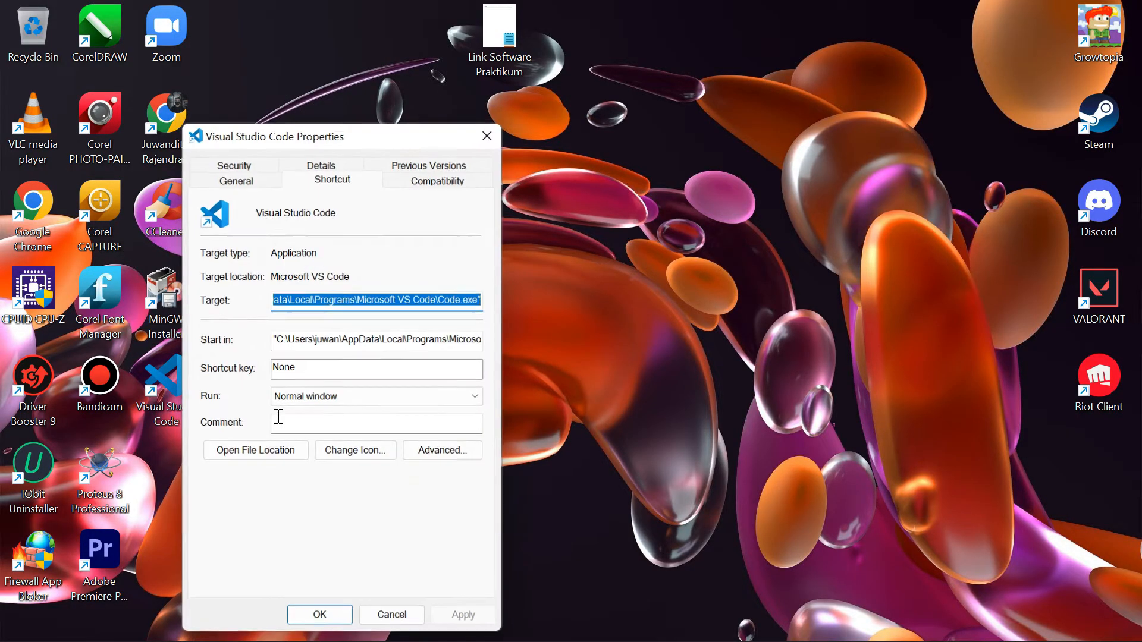
pyautogui.moveTo(319, 134); pyautogui.dragTo(459, 98)
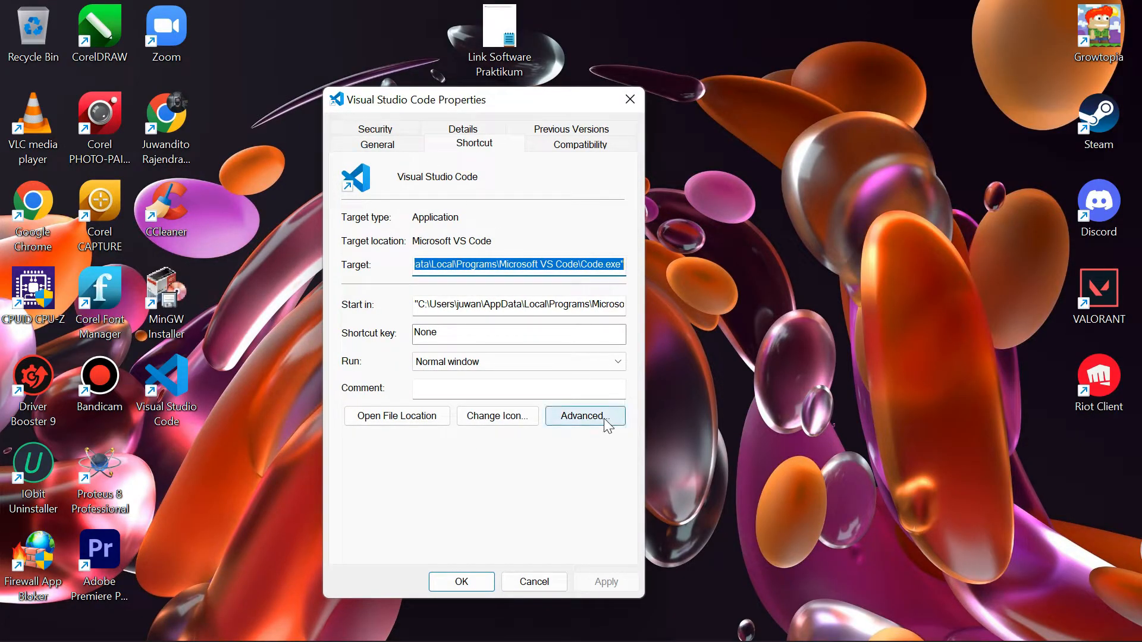
pyautogui.click(586, 445)
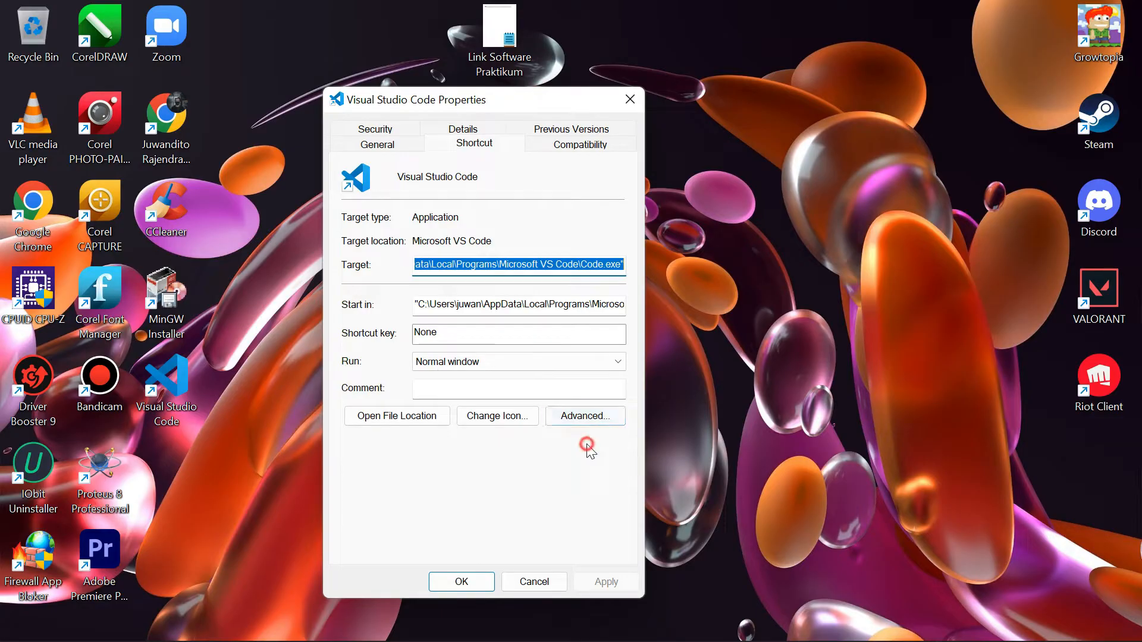
pyautogui.click(599, 416)
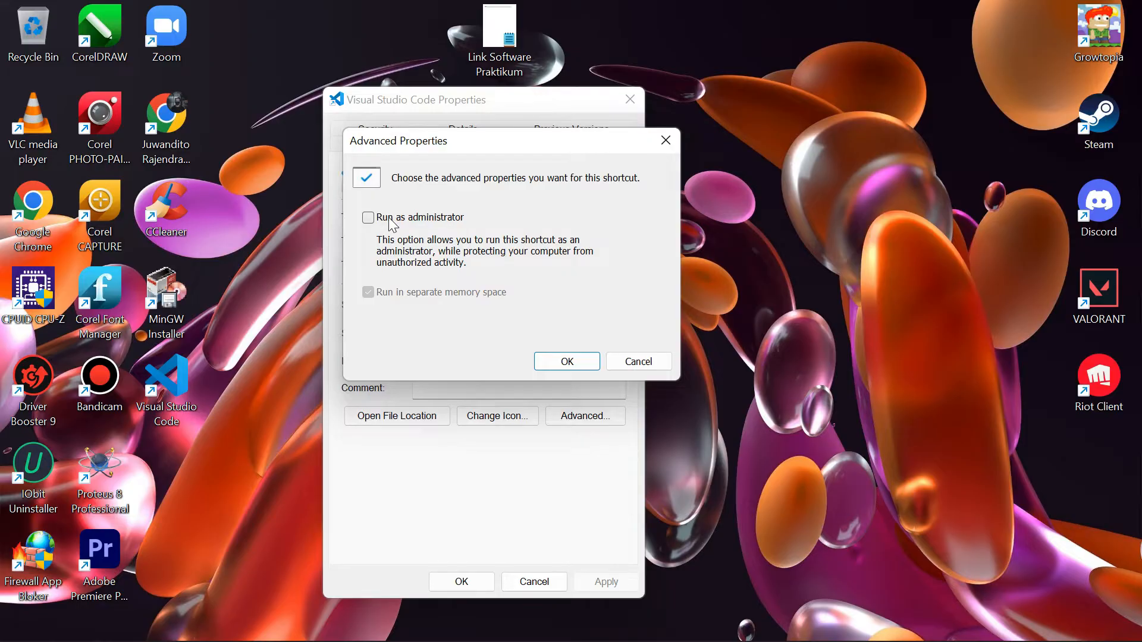
pyautogui.click(390, 222)
pyautogui.click(556, 360)
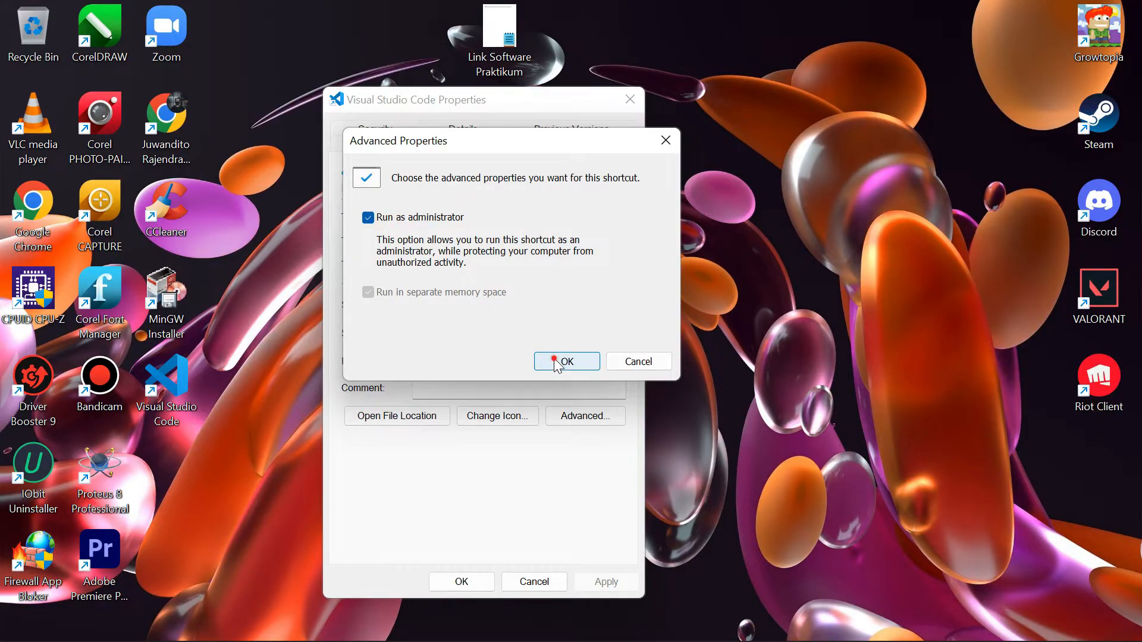
pyautogui.click(604, 584)
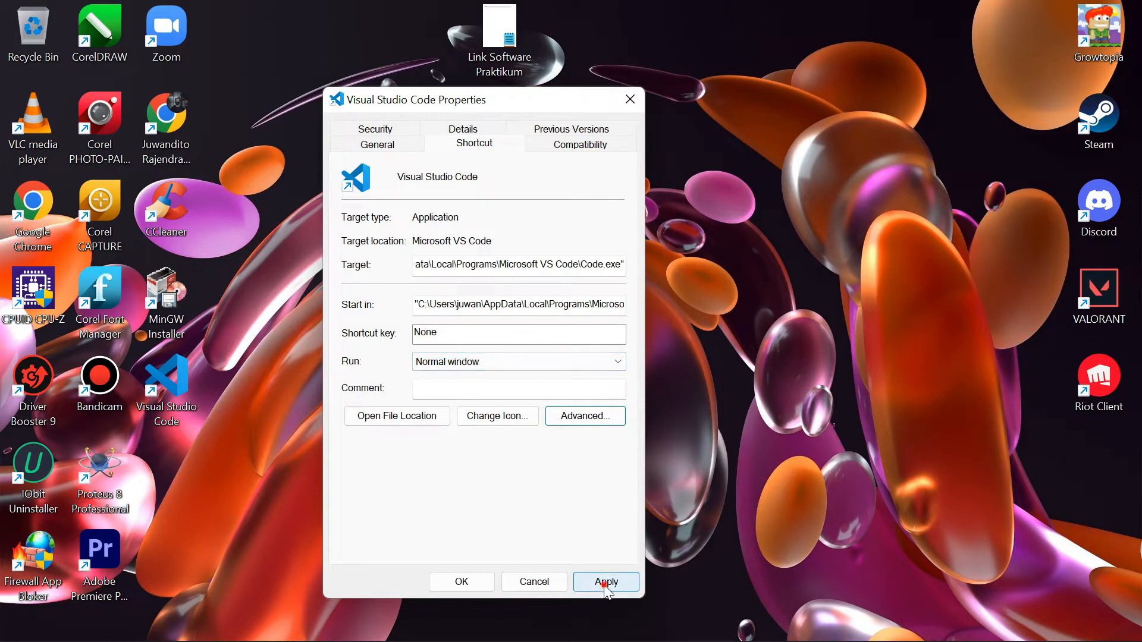
pyautogui.click(480, 583)
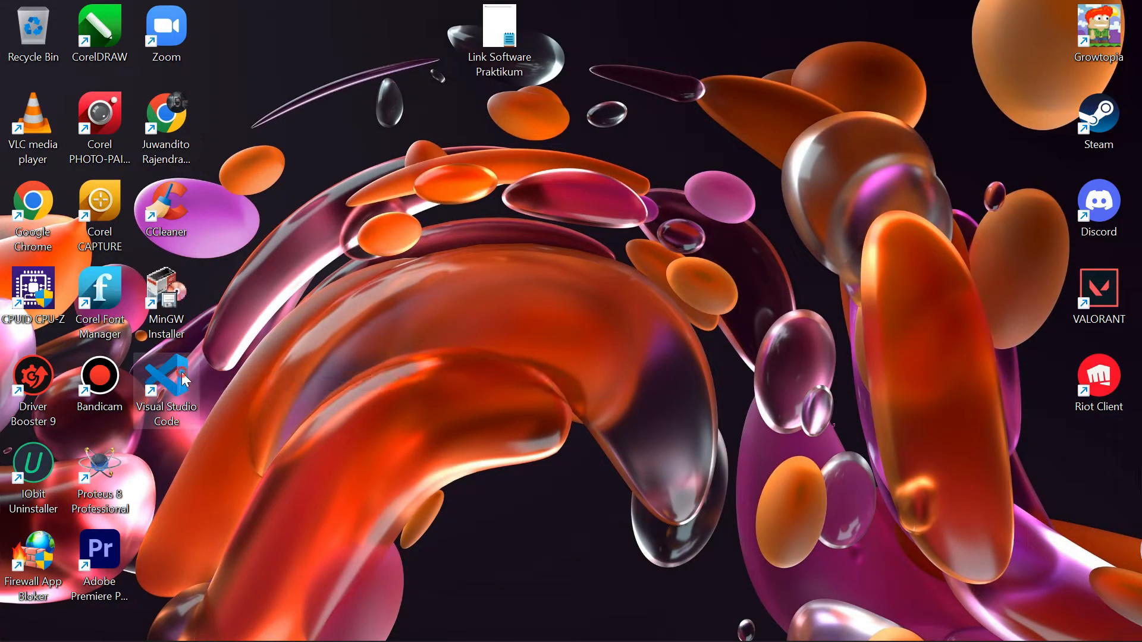
# Launch Visual Studio Code from the desktop shortcut, try out the offered color themes and choose Dark
pyautogui.doubleClick(166, 380)
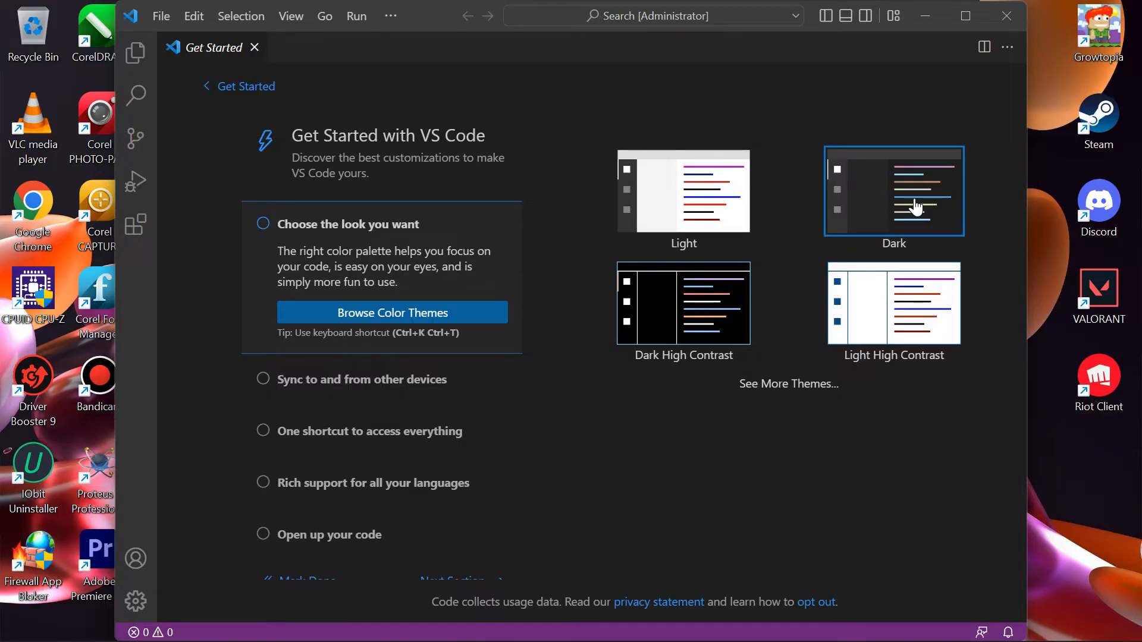
pyautogui.click(675, 213)
pyautogui.click(874, 320)
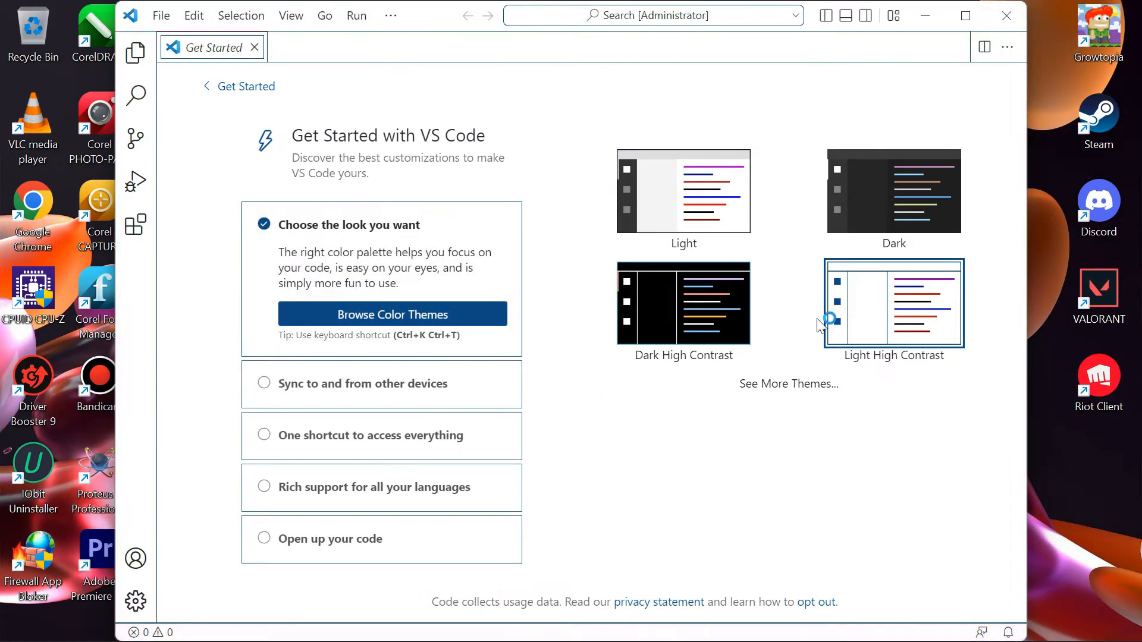
pyautogui.click(721, 328)
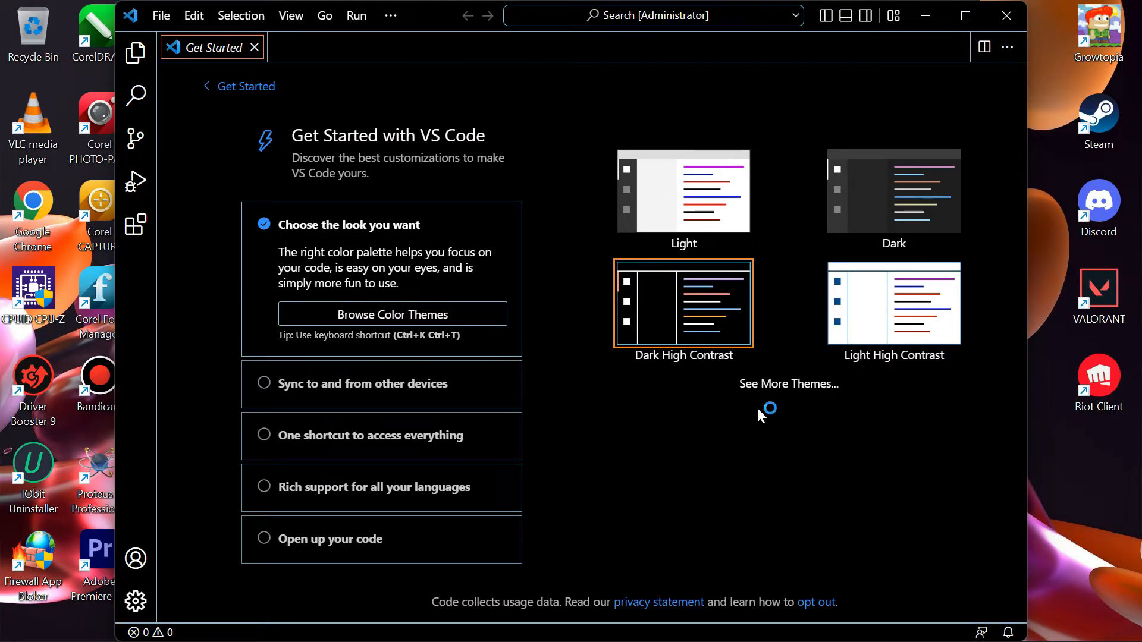
pyautogui.click(907, 188)
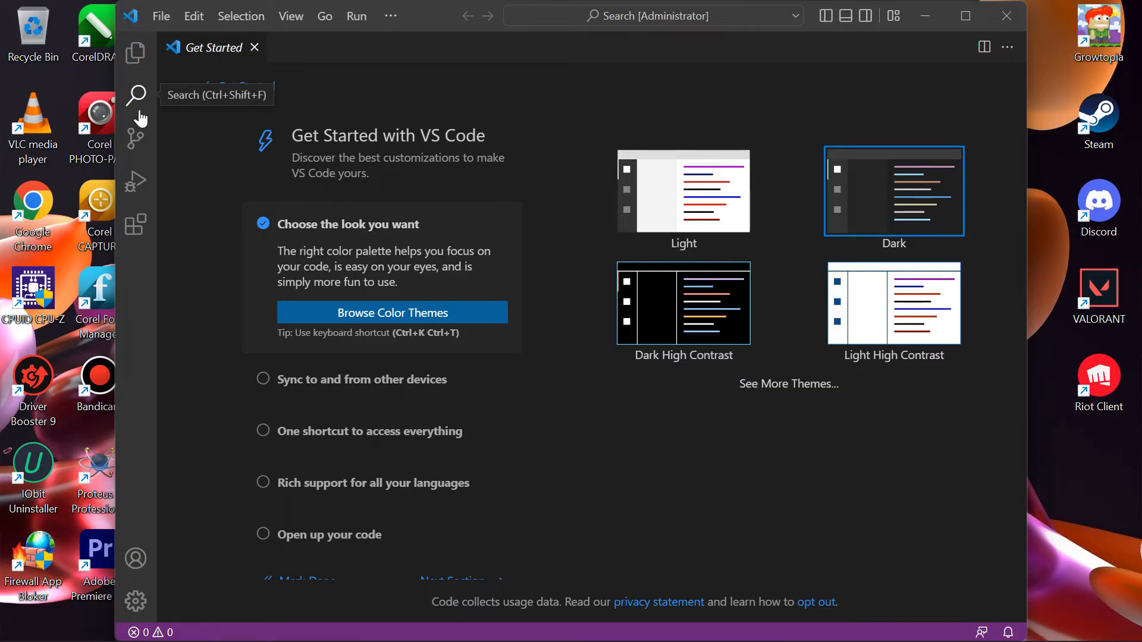
# Search the extension marketplace for C/C++, install Microsoft's C/C++ extension and open the integrated terminal
pyautogui.click(135, 226)
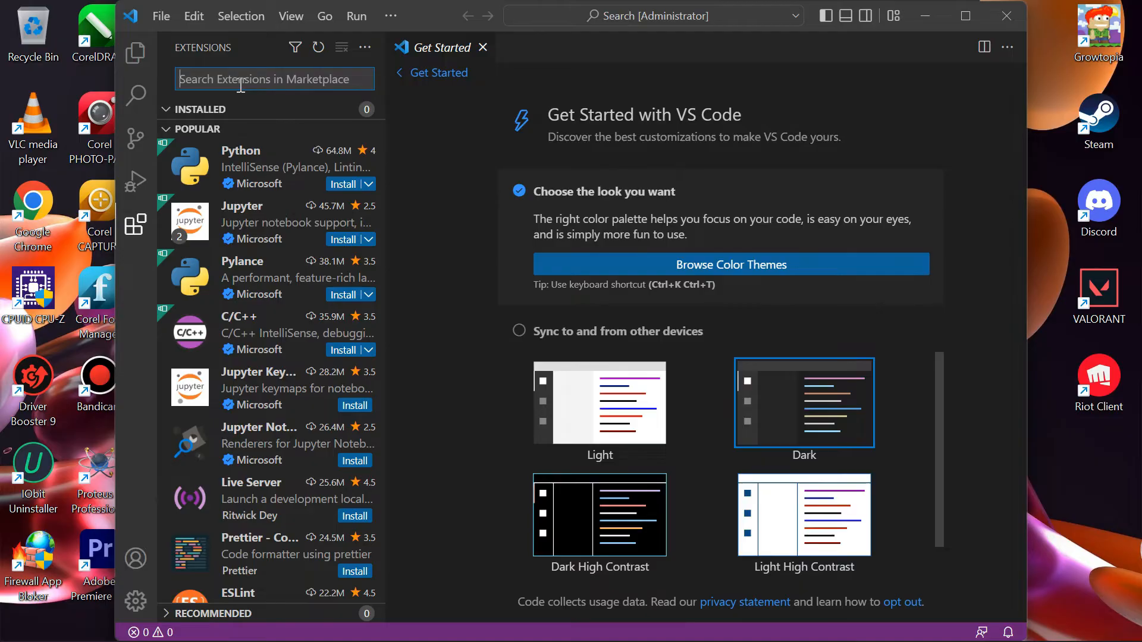
pyautogui.write('C')
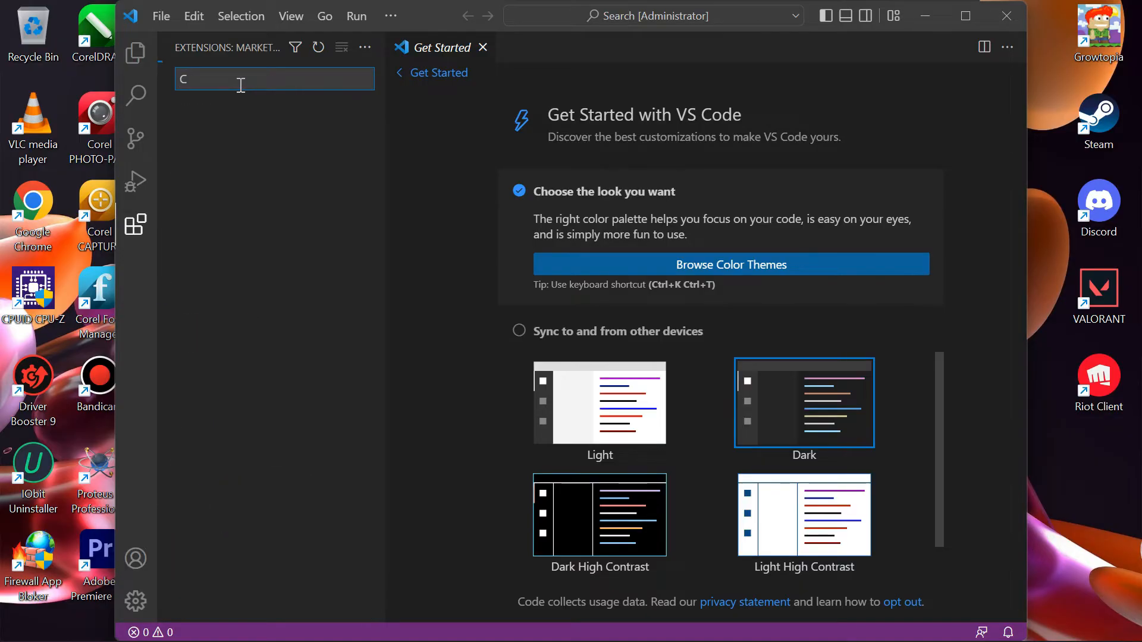
pyautogui.write('/C++')
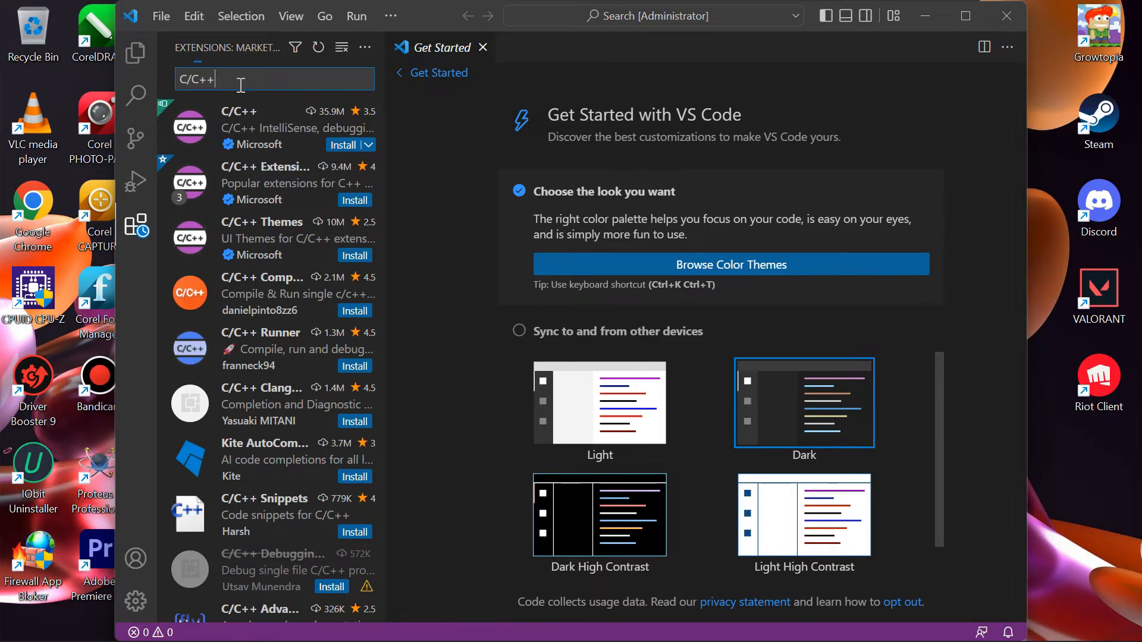
pyautogui.click(274, 127)
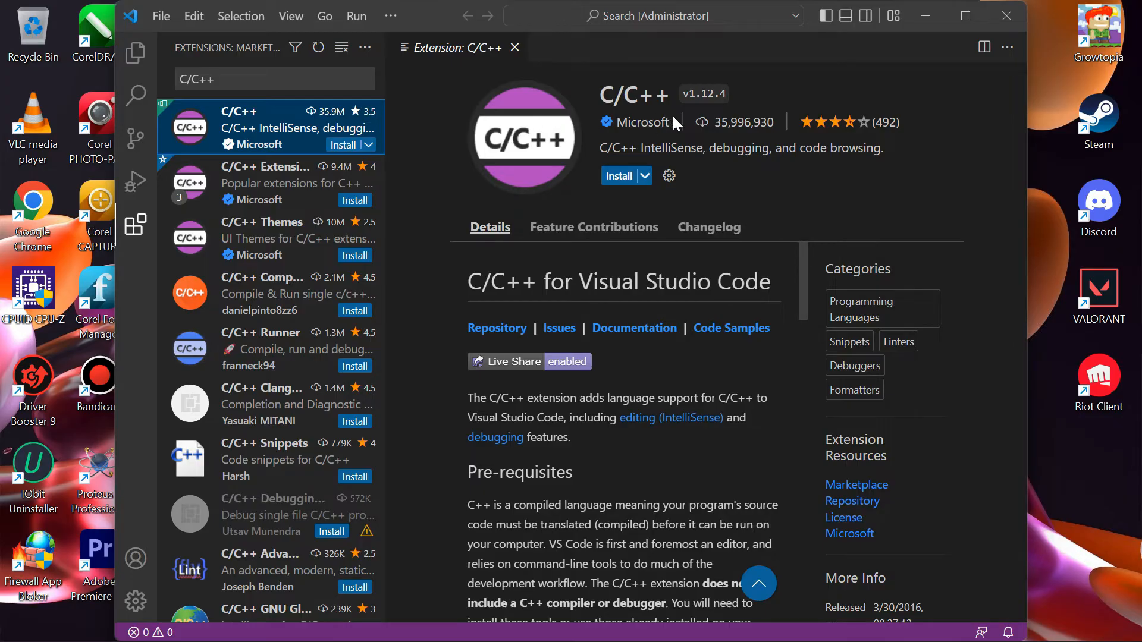
pyautogui.moveTo(673, 118); pyautogui.dragTo(613, 133)
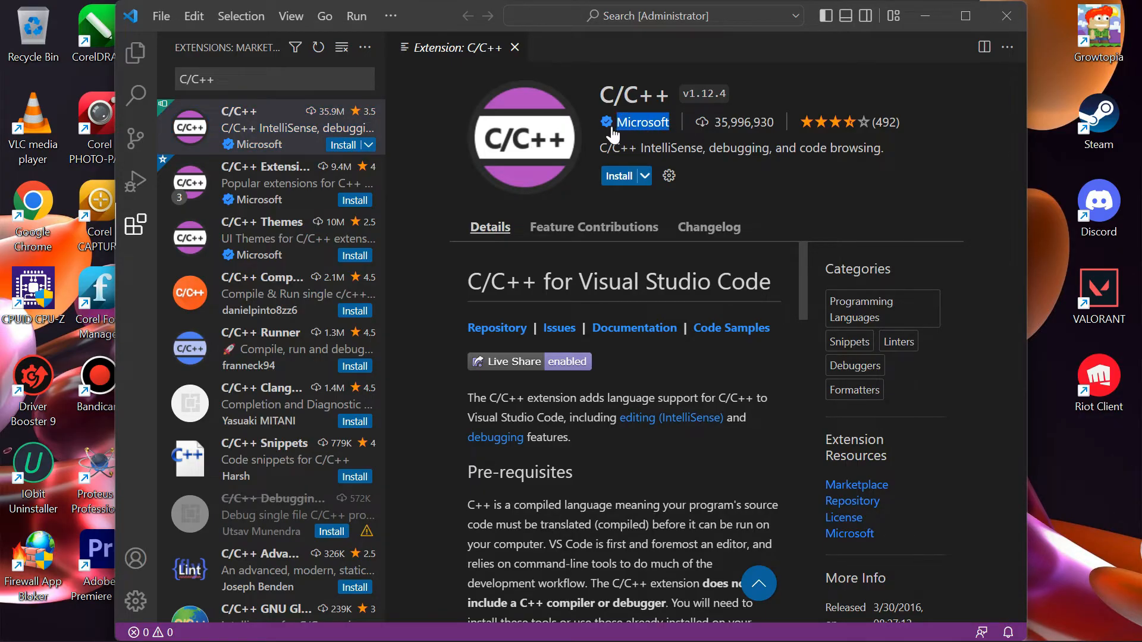
pyautogui.click(847, 185)
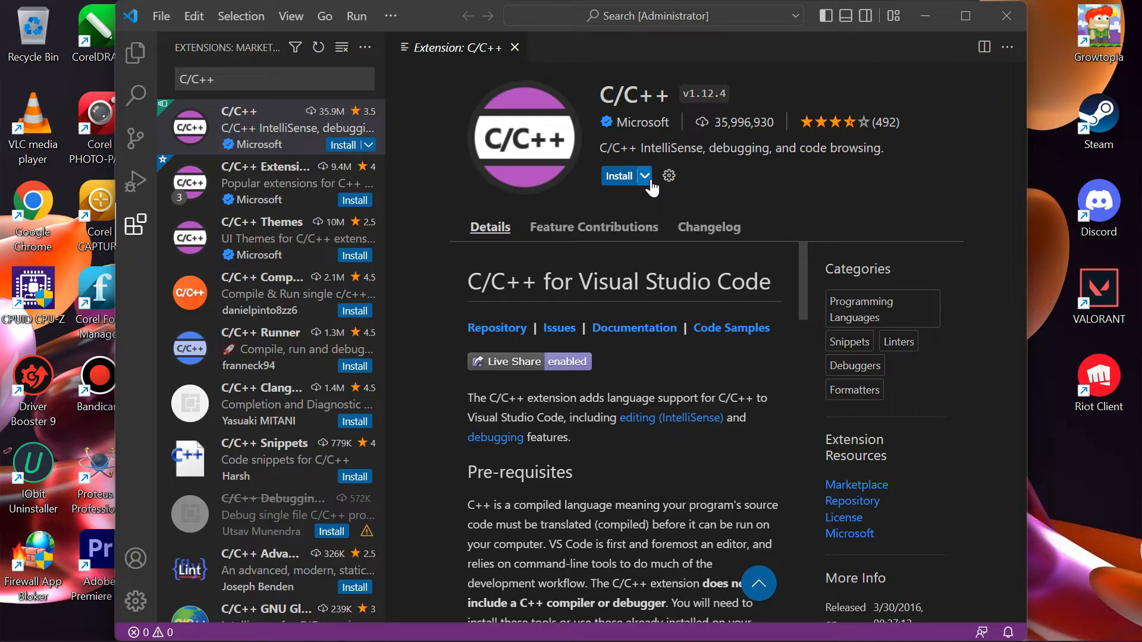
pyautogui.click(619, 176)
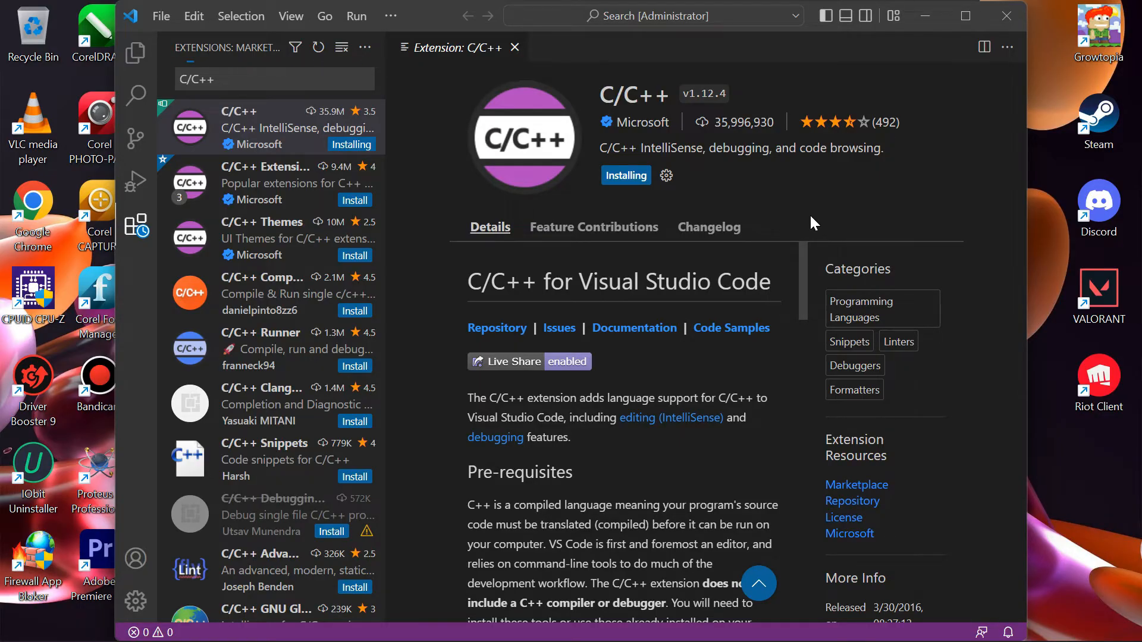
pyautogui.hotkey('ctrl', '`')
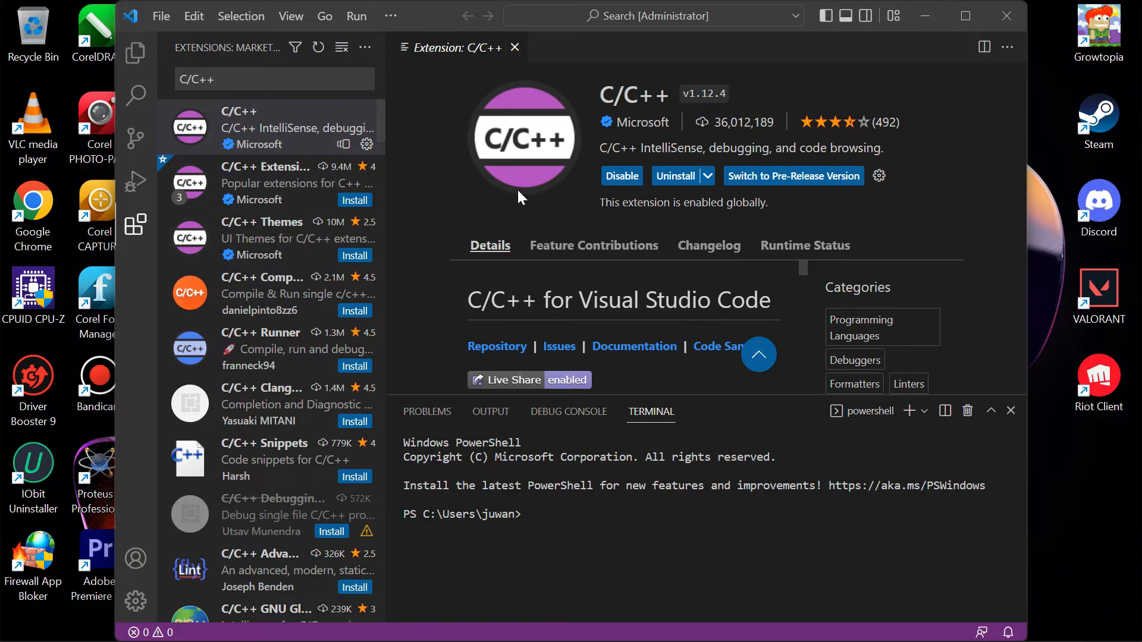
# Search the extension marketplace for CODE RUNNER and install the Code Runner extension
pyautogui.tripleClick(322, 78)
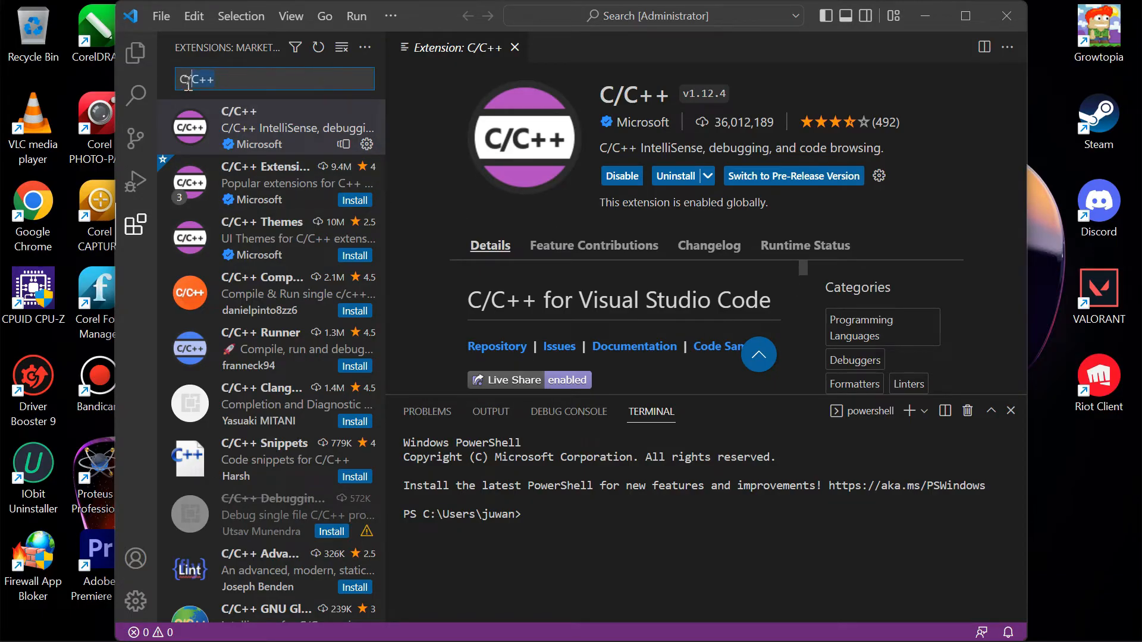
pyautogui.write('CODE RUNNER')
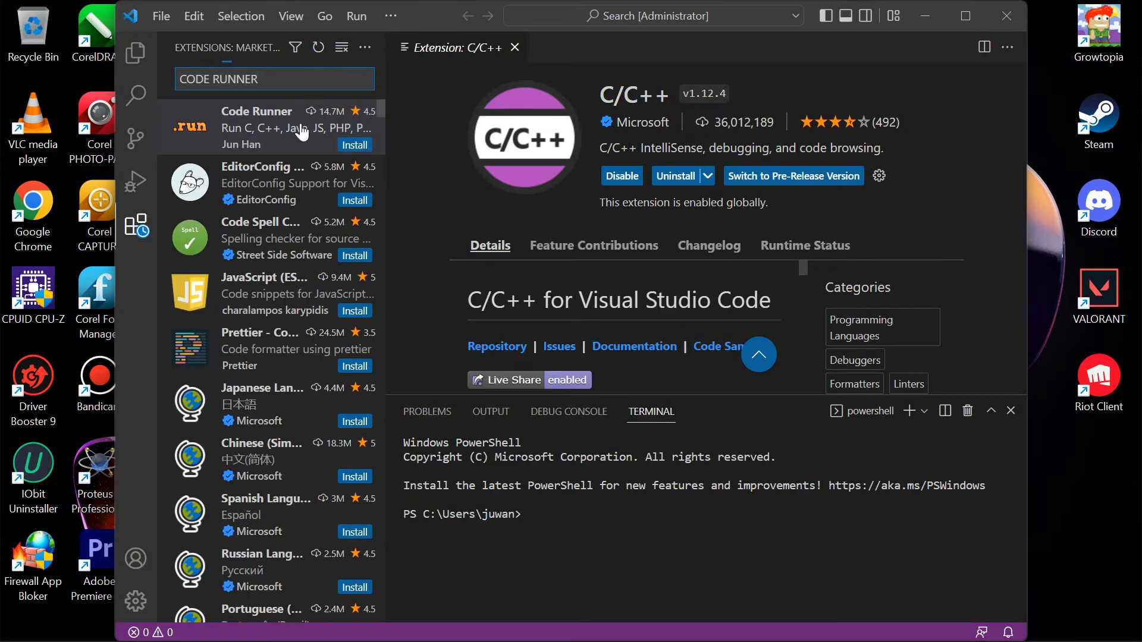
pyautogui.click(300, 135)
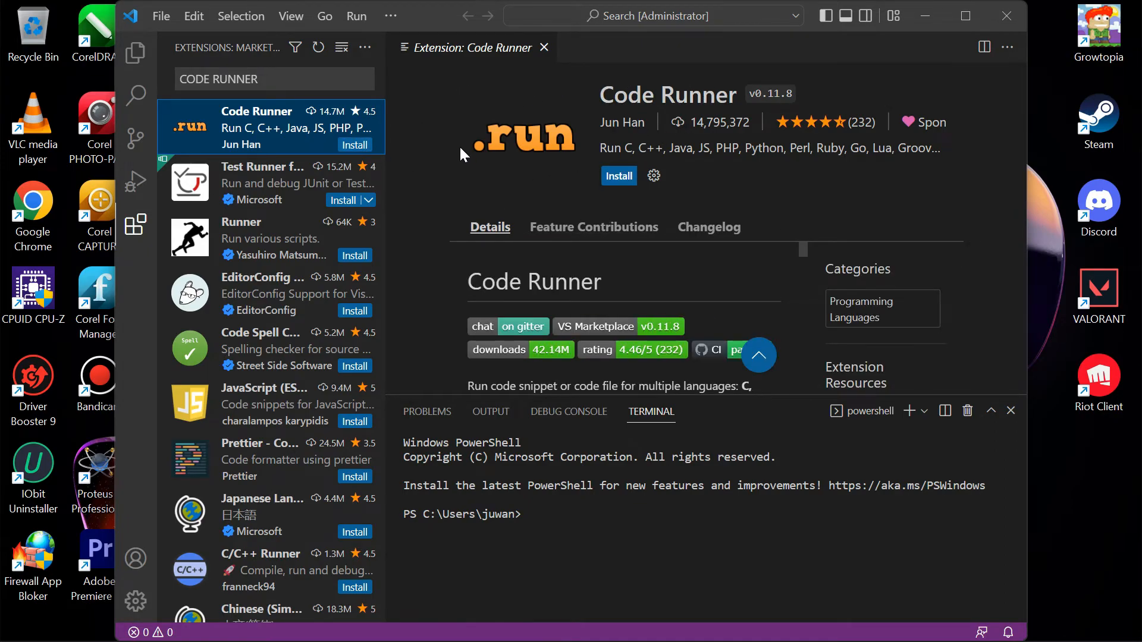
pyautogui.click(620, 182)
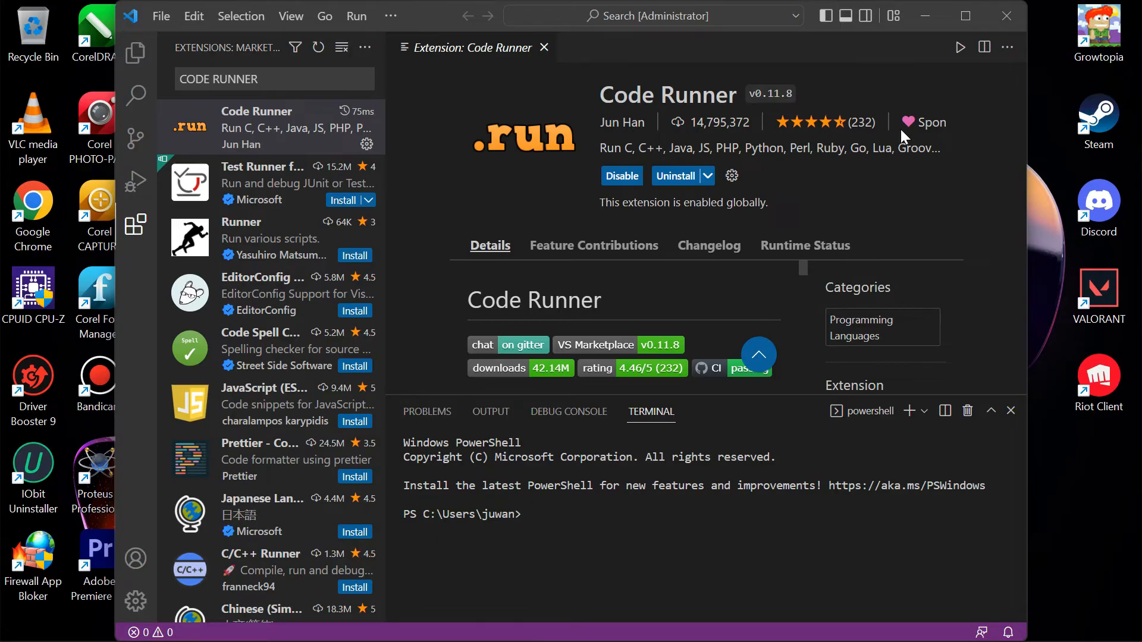
# Close Visual Studio Code, refresh the desktop and relaunch Visual Studio Code from its desktop shortcut
pyautogui.click(1008, 18)
pyautogui.rightClick(656, 217)
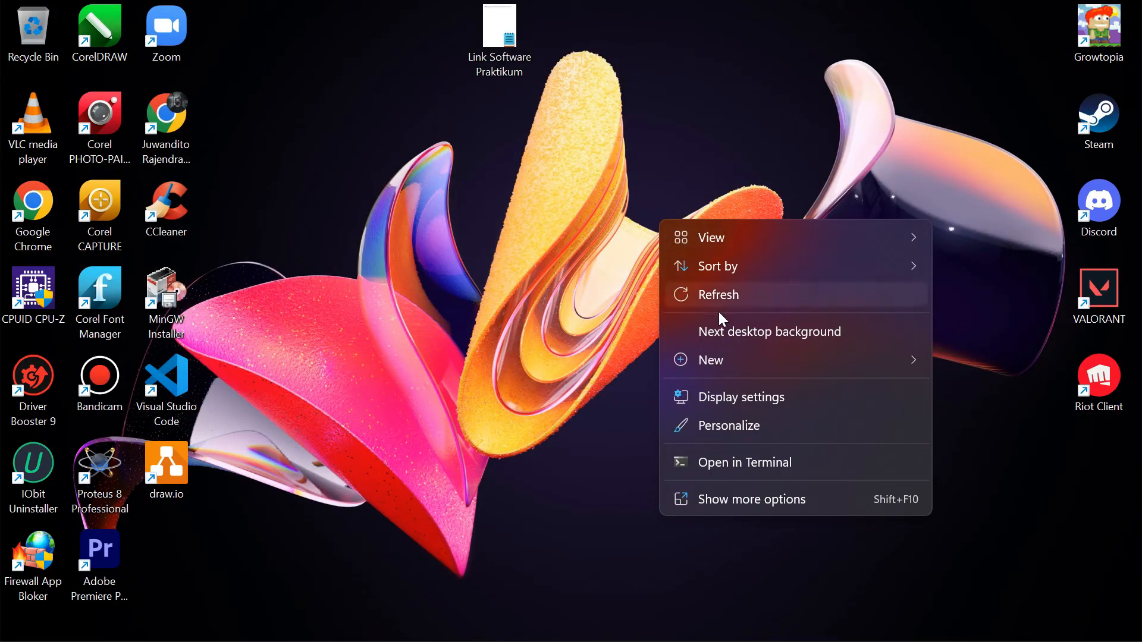
pyautogui.click(713, 295)
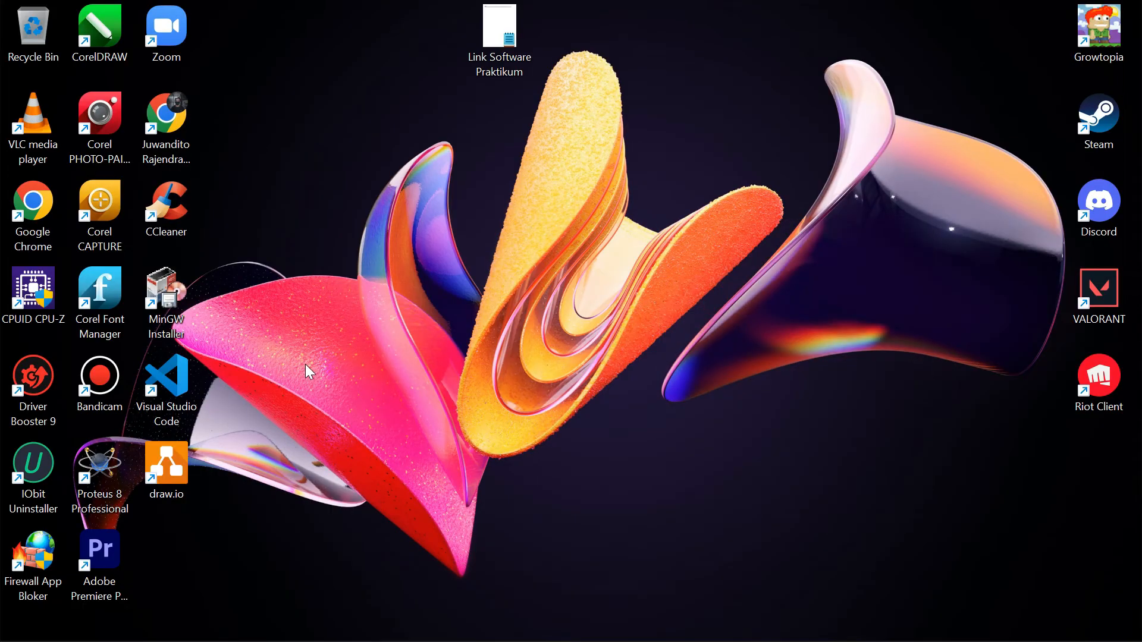
pyautogui.doubleClick(180, 365)
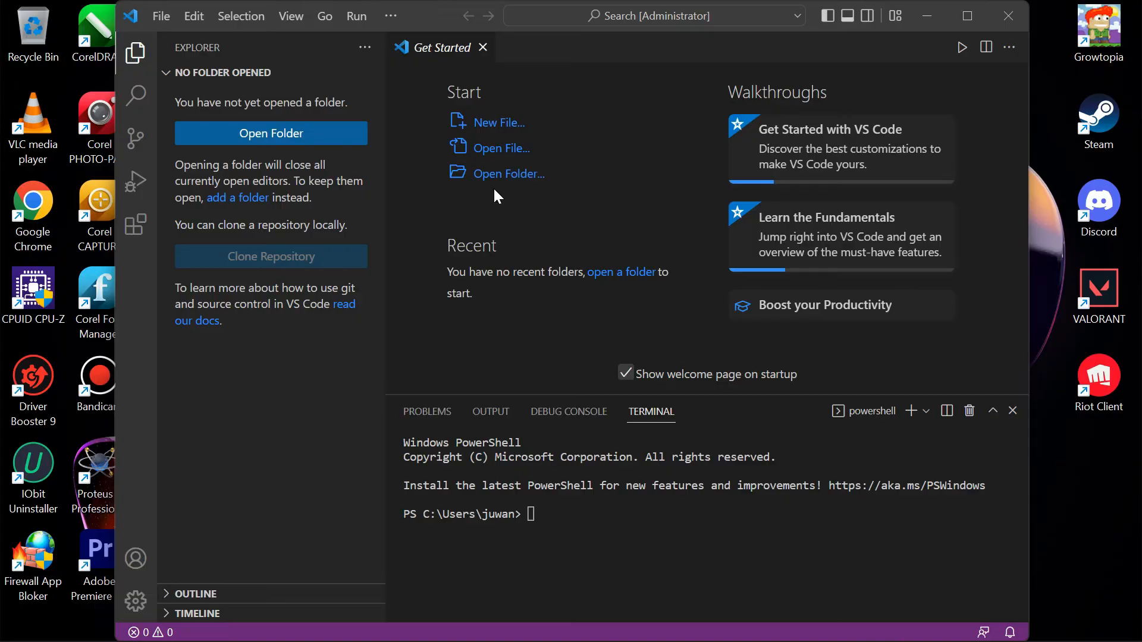
# Search the editor settings for "run in terminal" and enable the Code-runner: Run In Terminal option
pyautogui.click(163, 20)
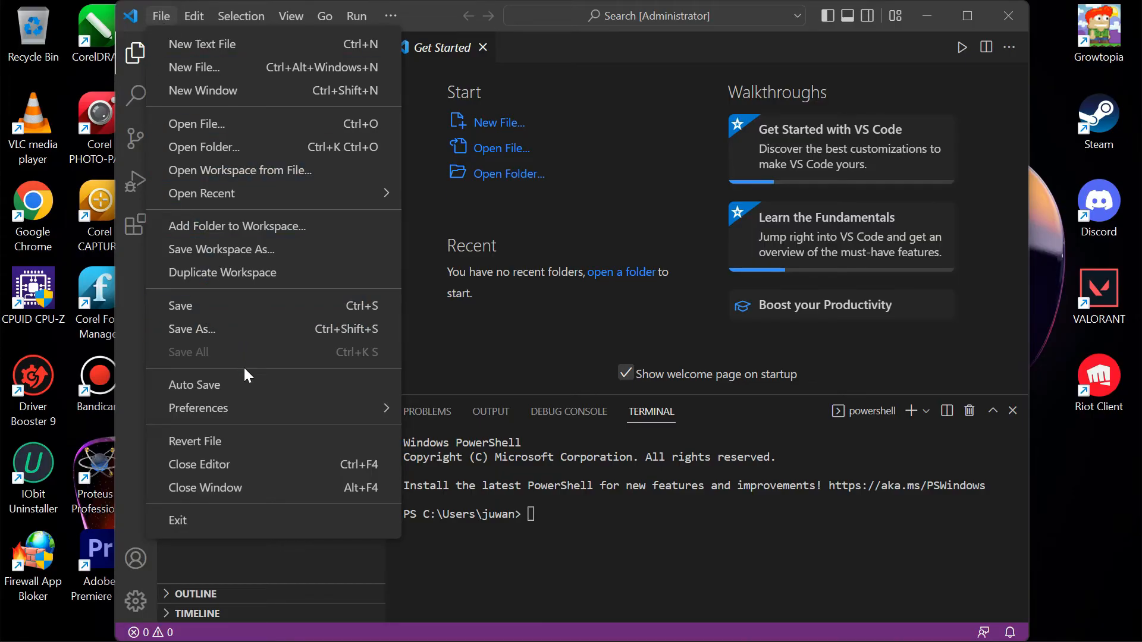
pyautogui.moveTo(253, 410)
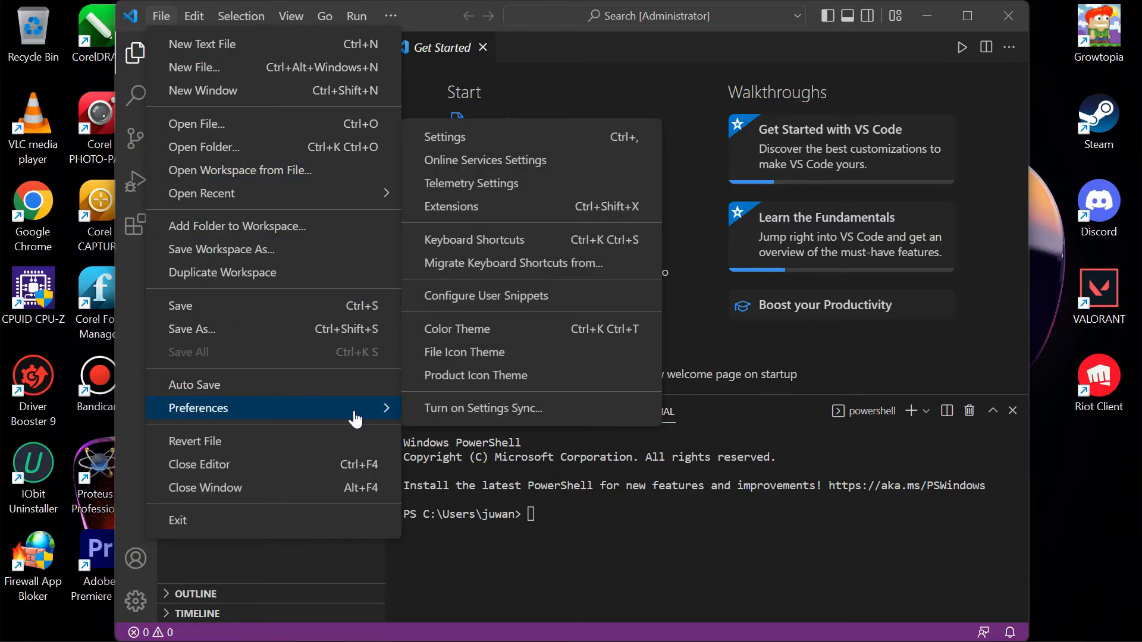
pyautogui.click(527, 138)
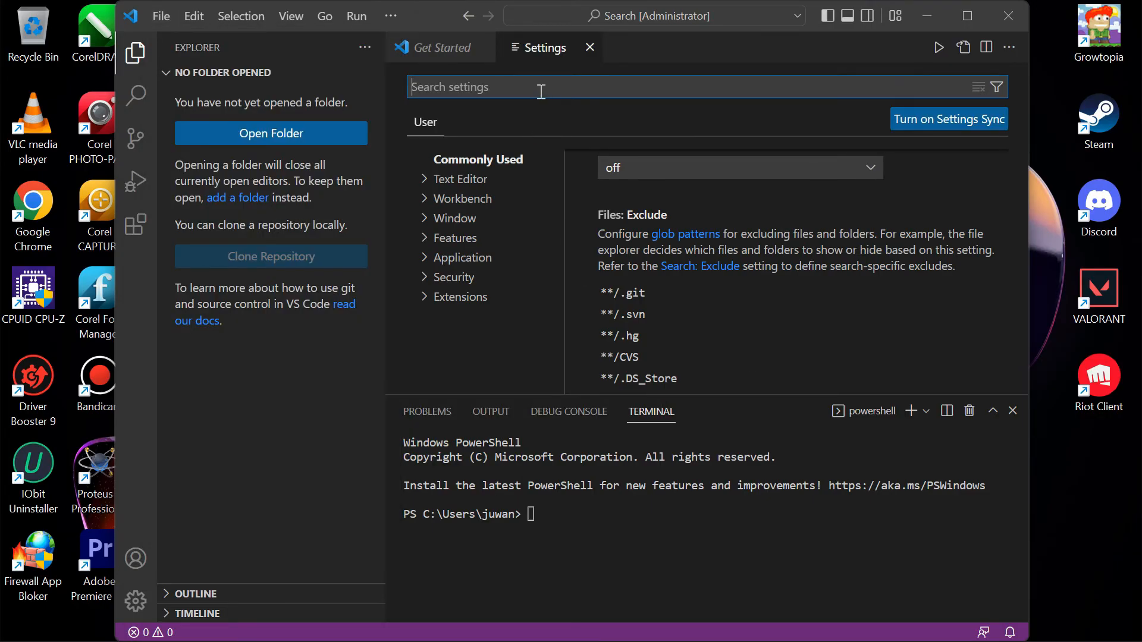
pyautogui.write('run ')
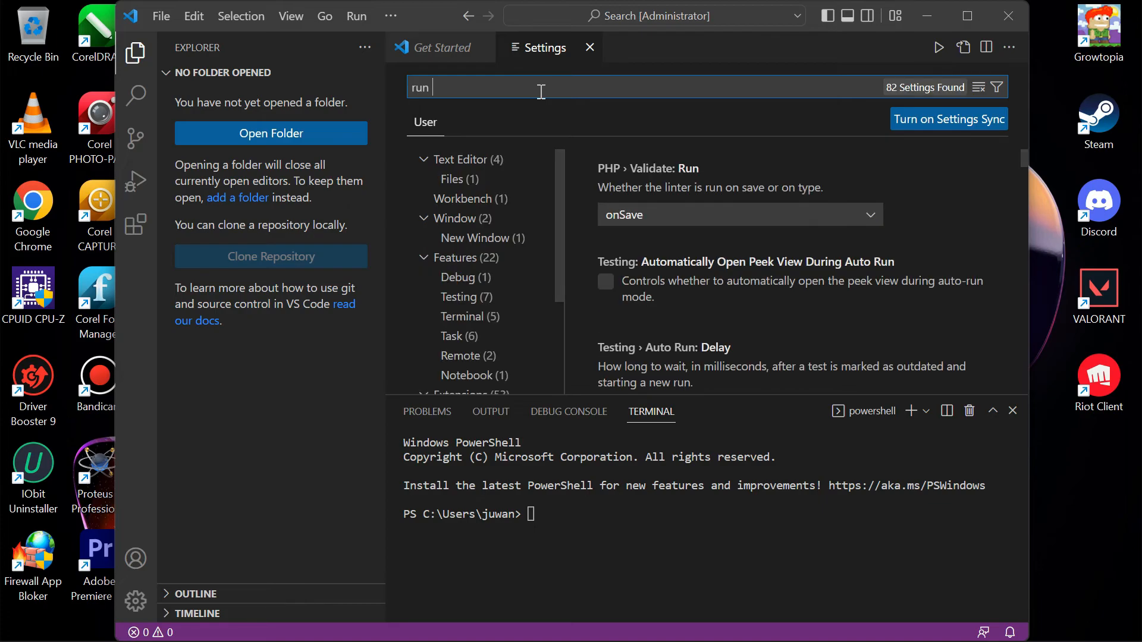
pyautogui.write('in terminal')
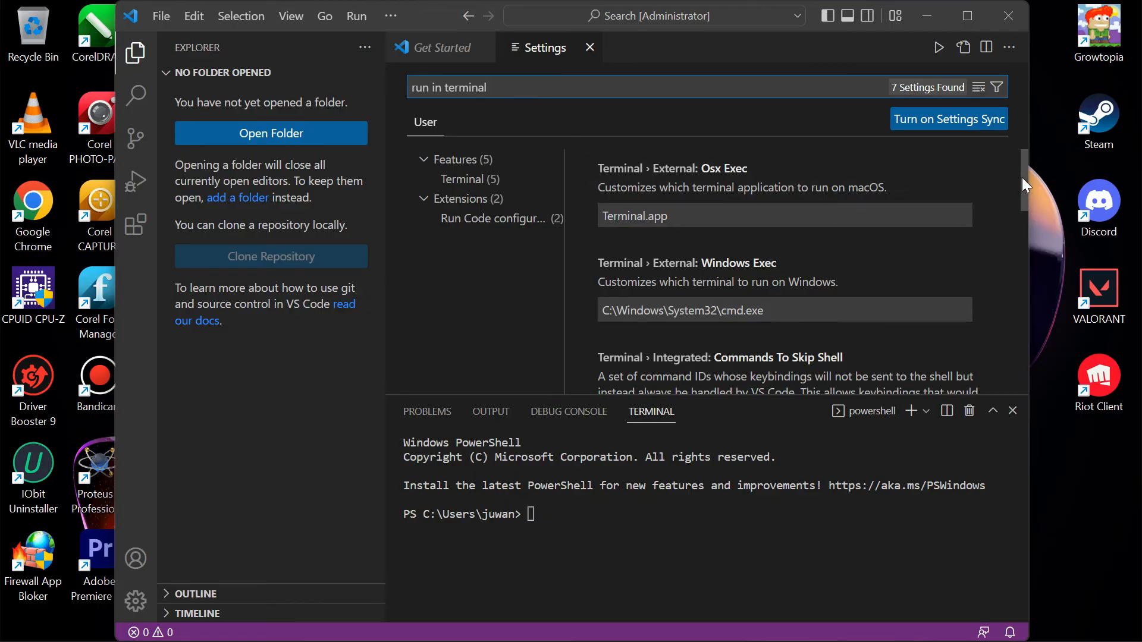
pyautogui.moveTo(1022, 178); pyautogui.dragTo(1033, 370)
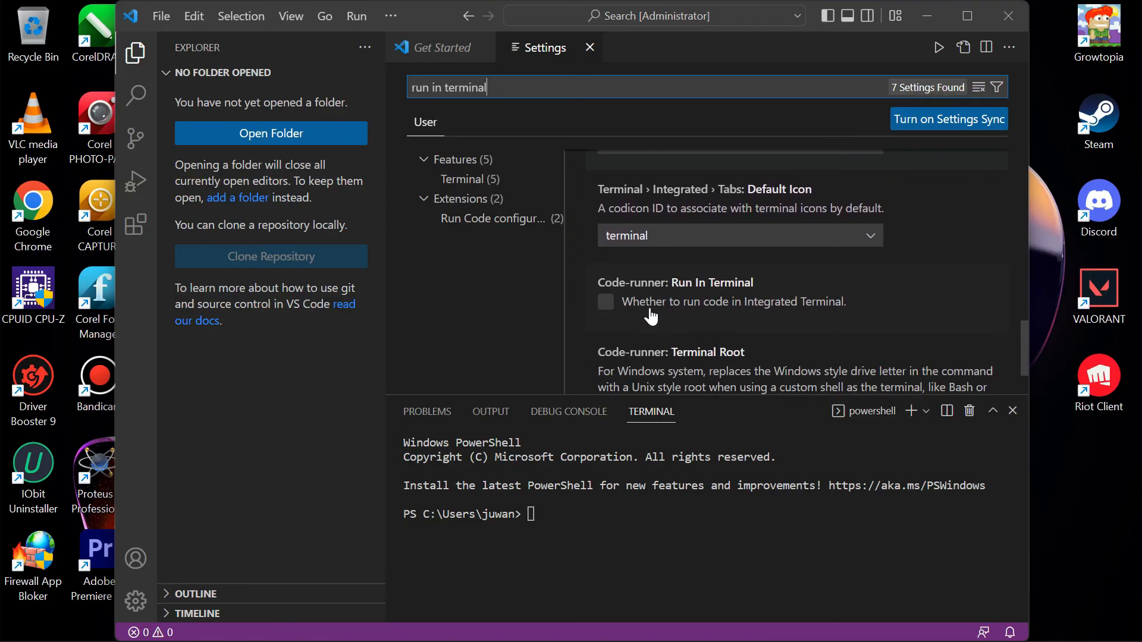
pyautogui.click(609, 308)
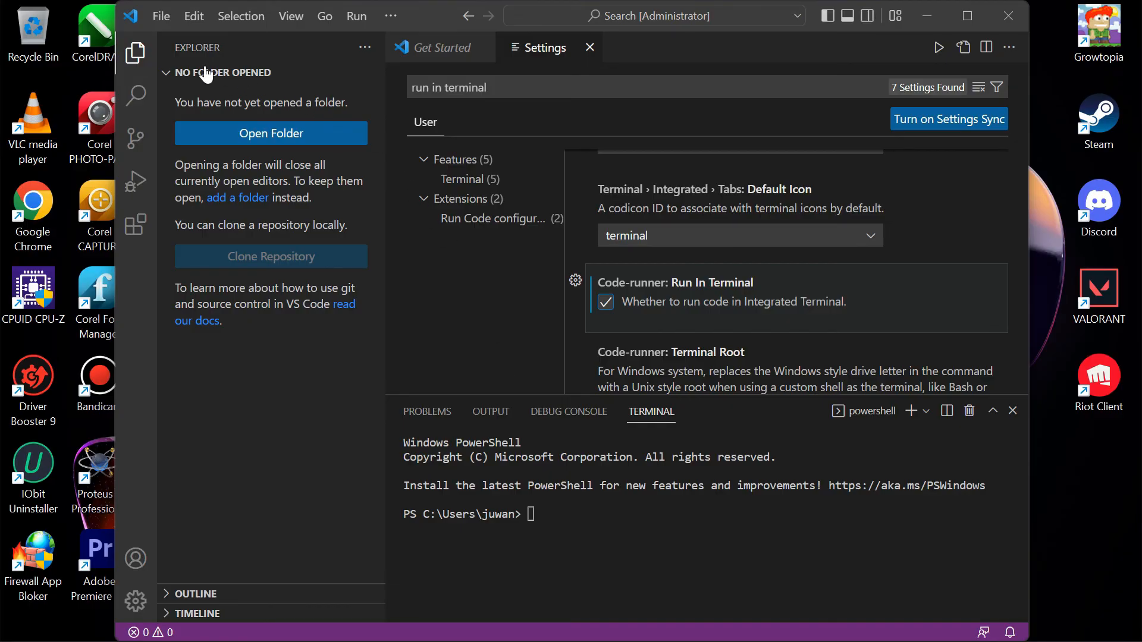
# Turn on Auto Save and check that the option is enabled
pyautogui.click(169, 20)
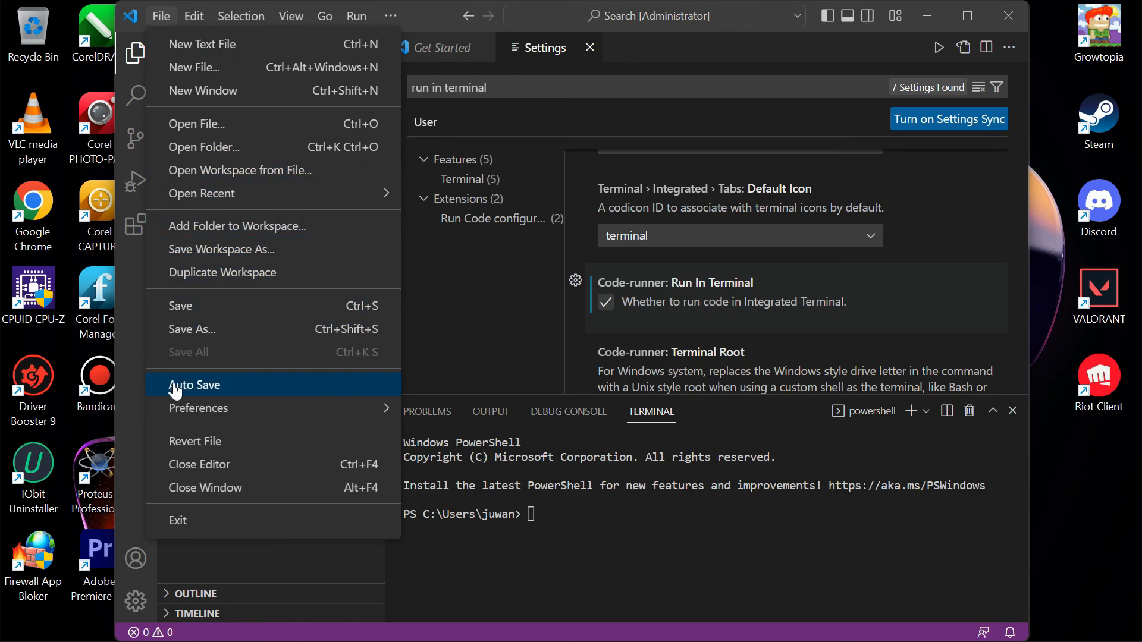
pyautogui.click(264, 385)
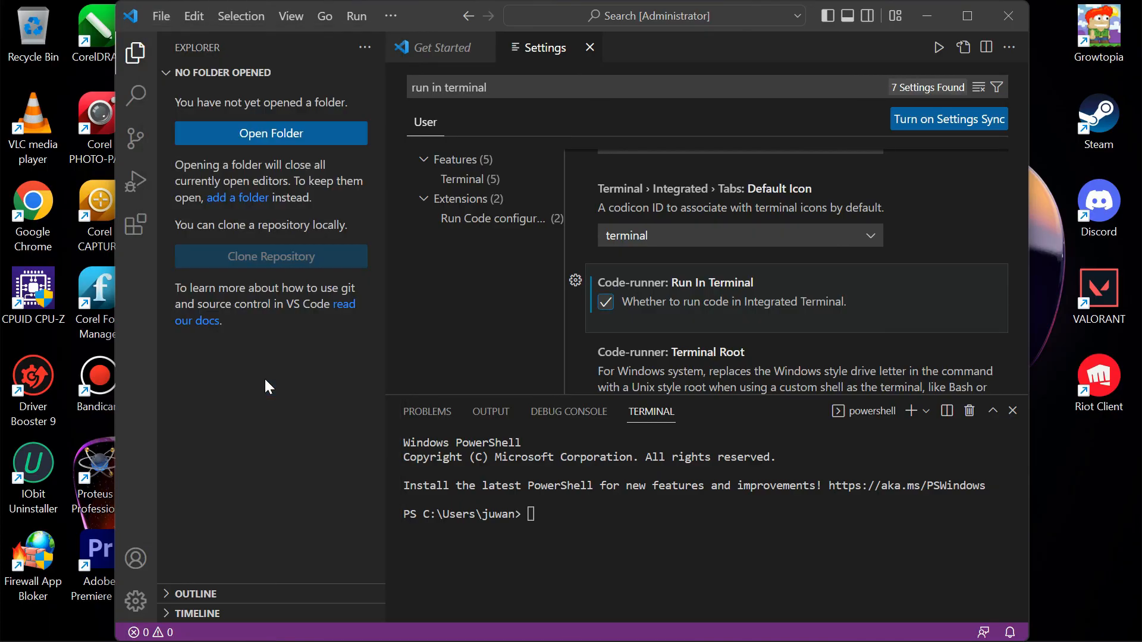
pyautogui.click(161, 23)
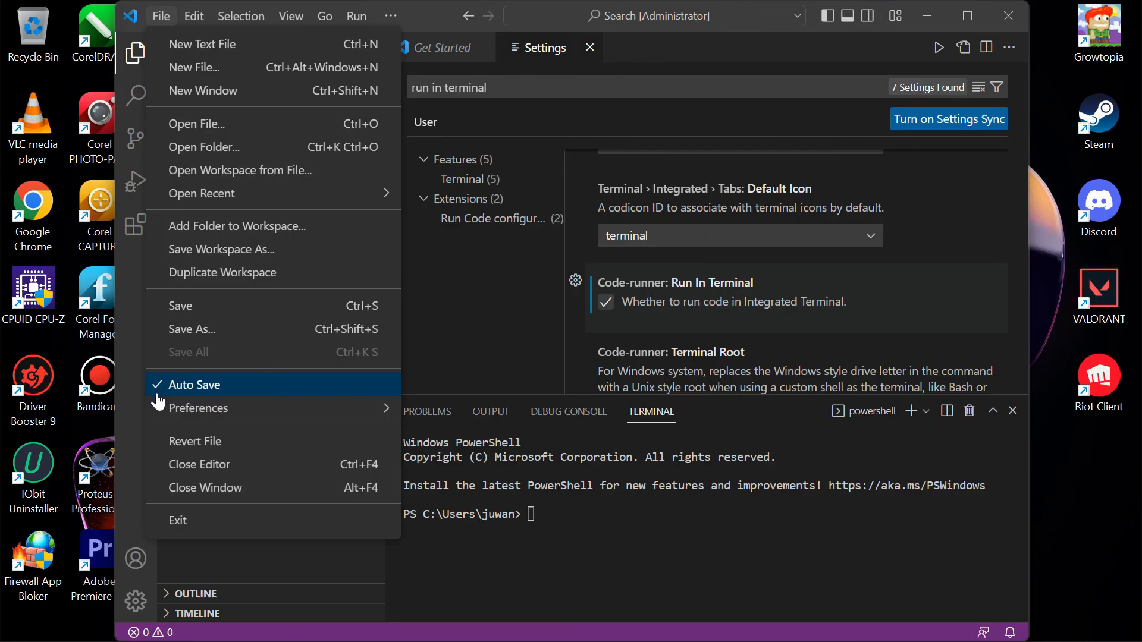
pyautogui.click(474, 321)
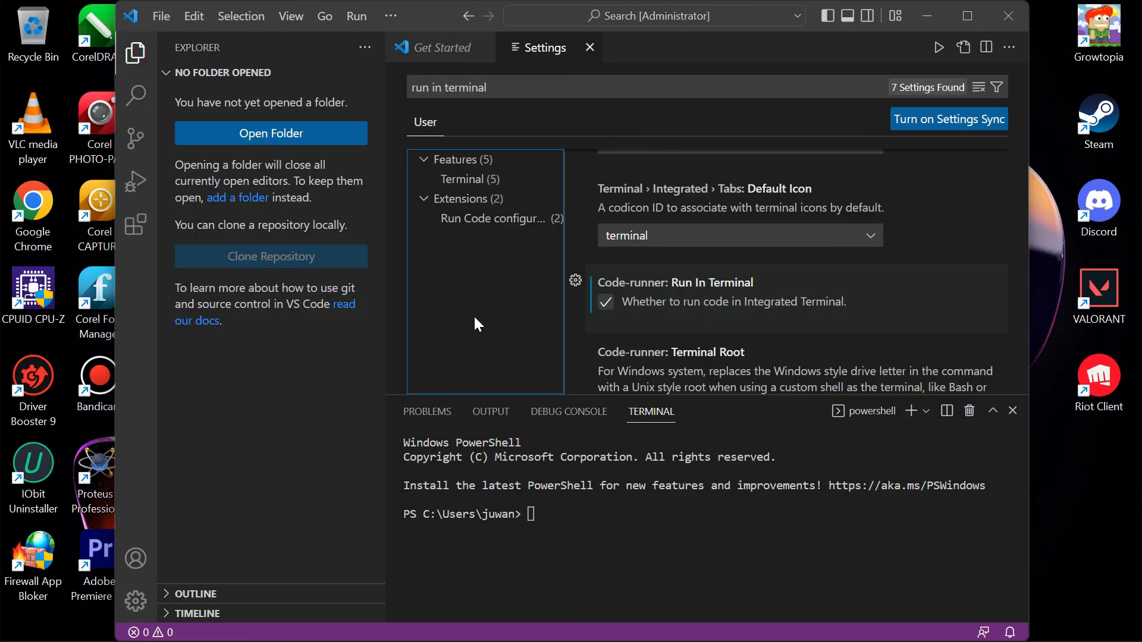